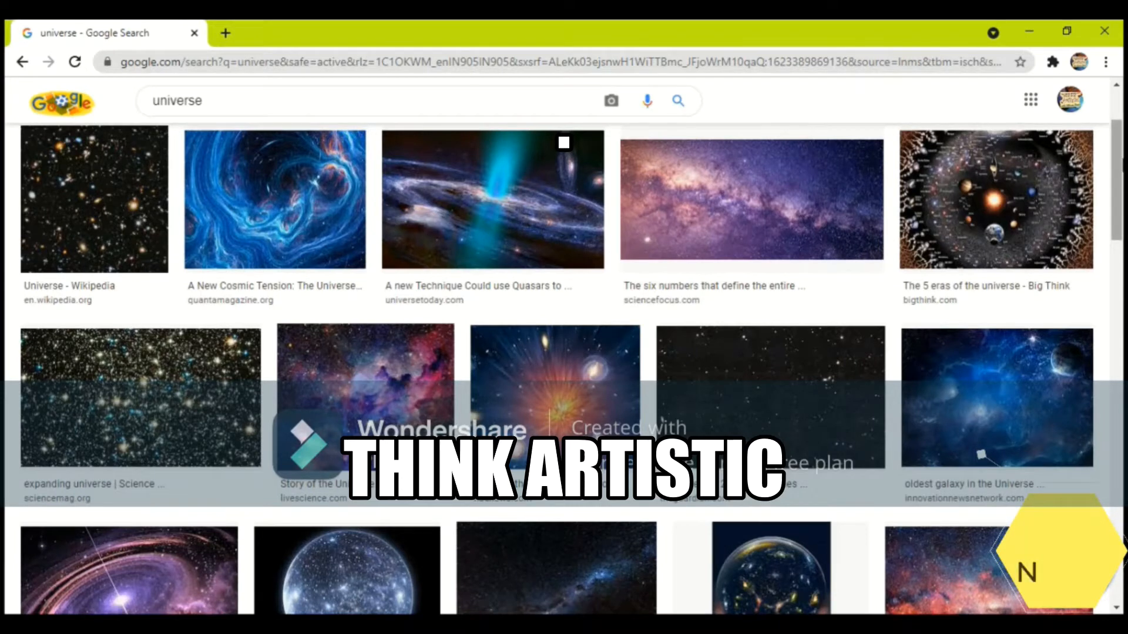
# Step: Open the purple Milky Way image from the universe search results, capture it as a screenshot and save it as PNG in Pictures
pyautogui.scroll(2, 926, 209)
pyautogui.click(823, 270)
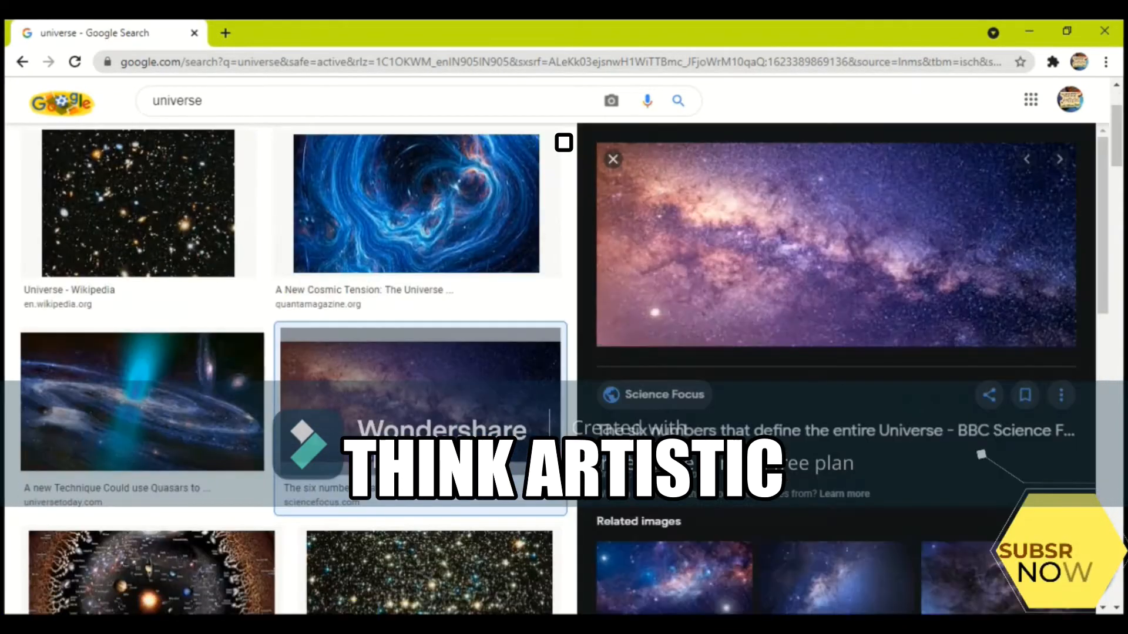
pyautogui.hotkey('alt', 's')
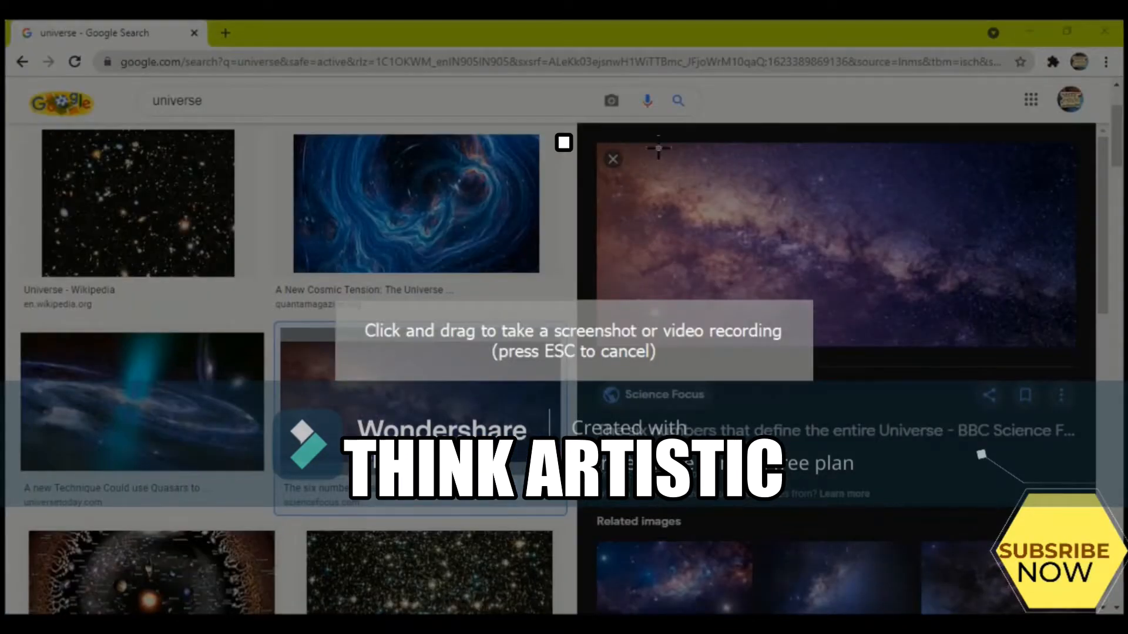
pyautogui.moveTo(622, 152); pyautogui.dragTo(1061, 356)
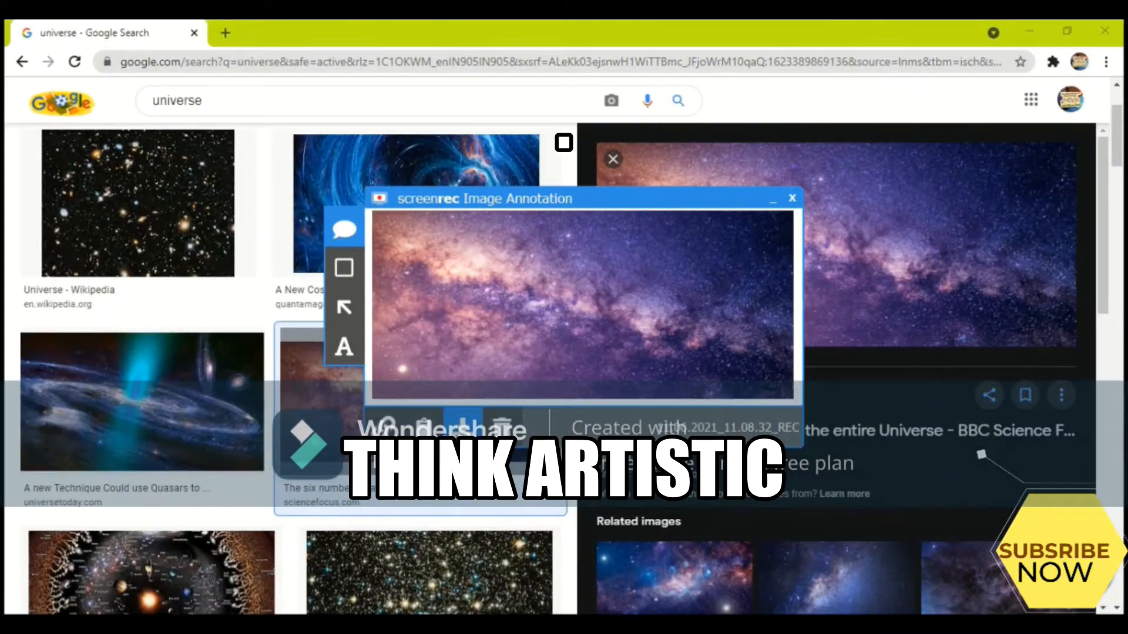
pyautogui.click(462, 424)
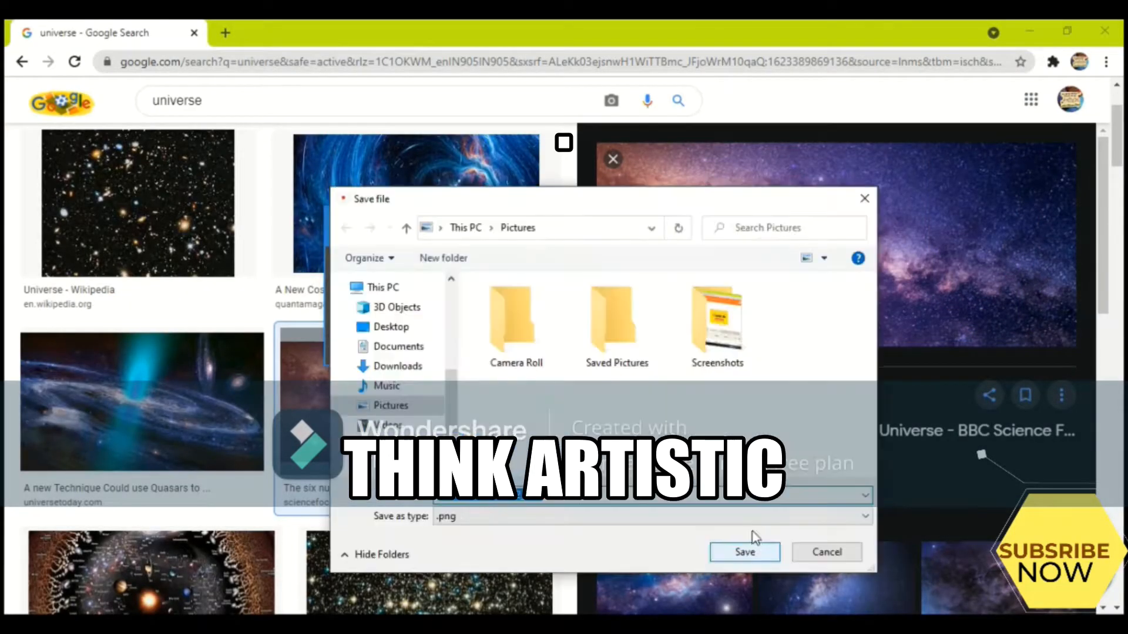
pyautogui.click(745, 552)
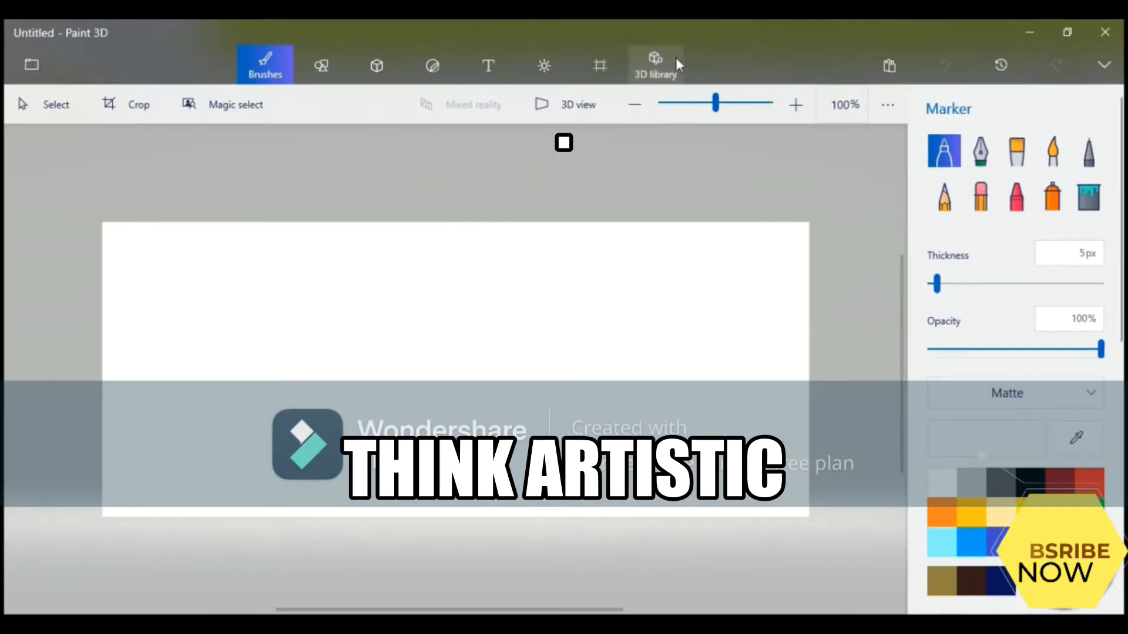
# Step: In Paint 3D, add the saved Milky Way picture as a custom sticker and stretch it over the whole canvas
pyautogui.click(431, 65)
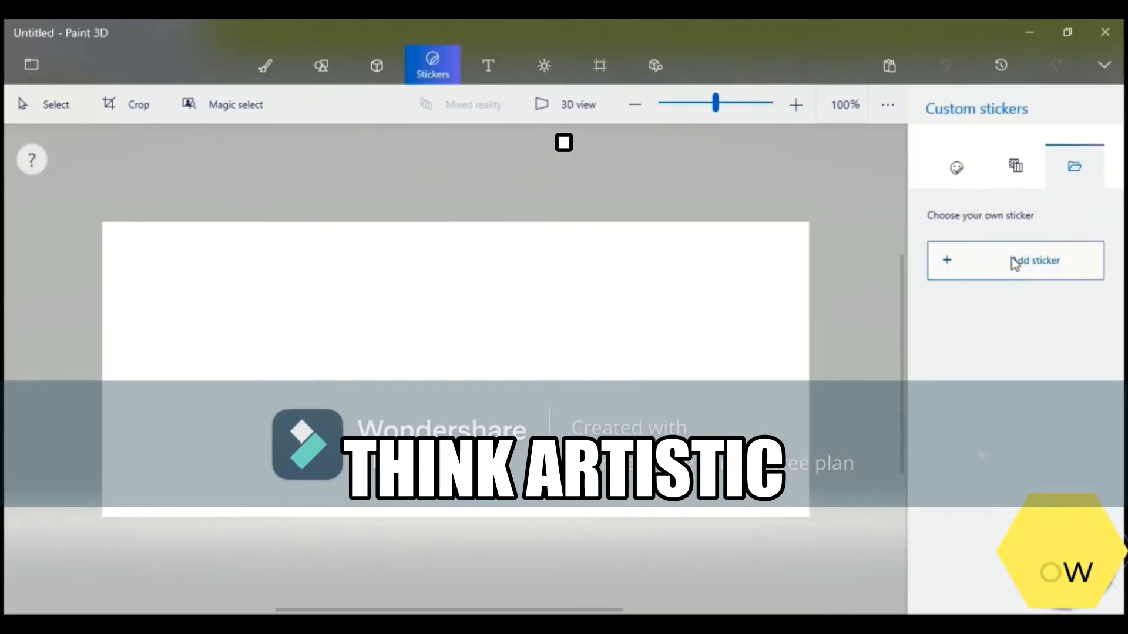
pyautogui.click(1015, 264)
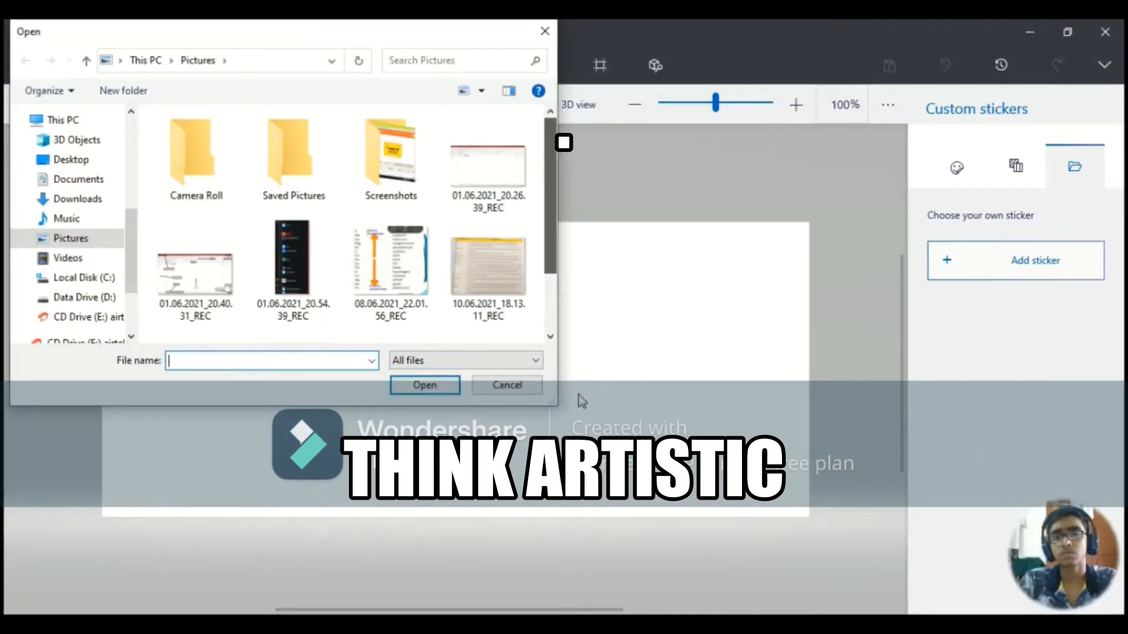
pyautogui.click(390, 297)
pyautogui.click(423, 385)
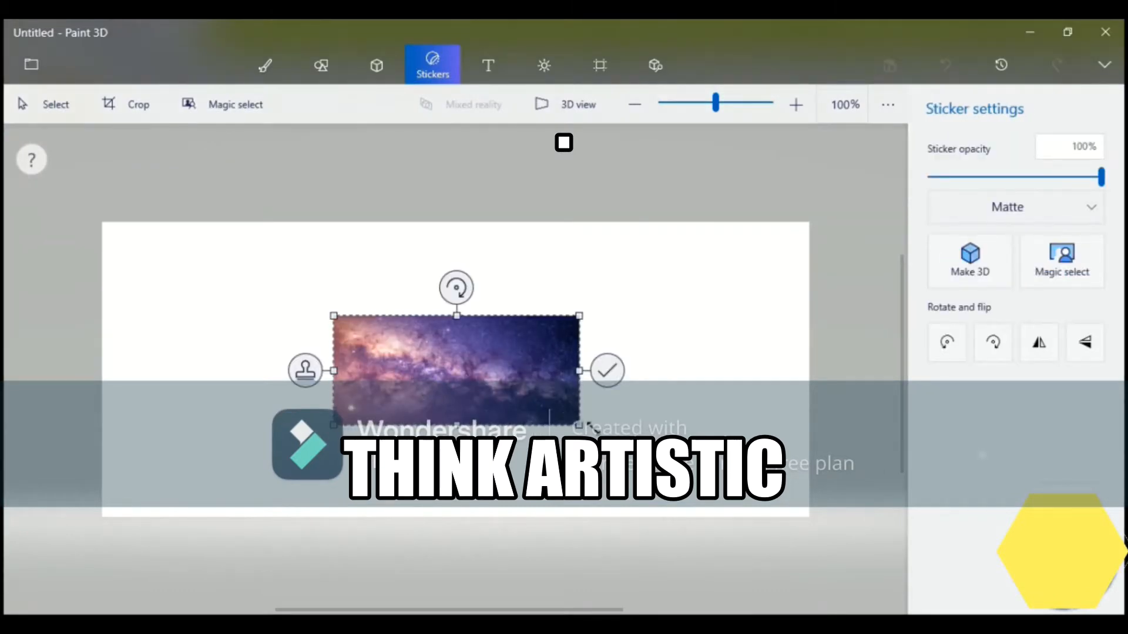
pyautogui.moveTo(579, 425); pyautogui.dragTo(848, 545)
pyautogui.moveTo(334, 315); pyautogui.dragTo(97, 269)
pyautogui.click(611, 152)
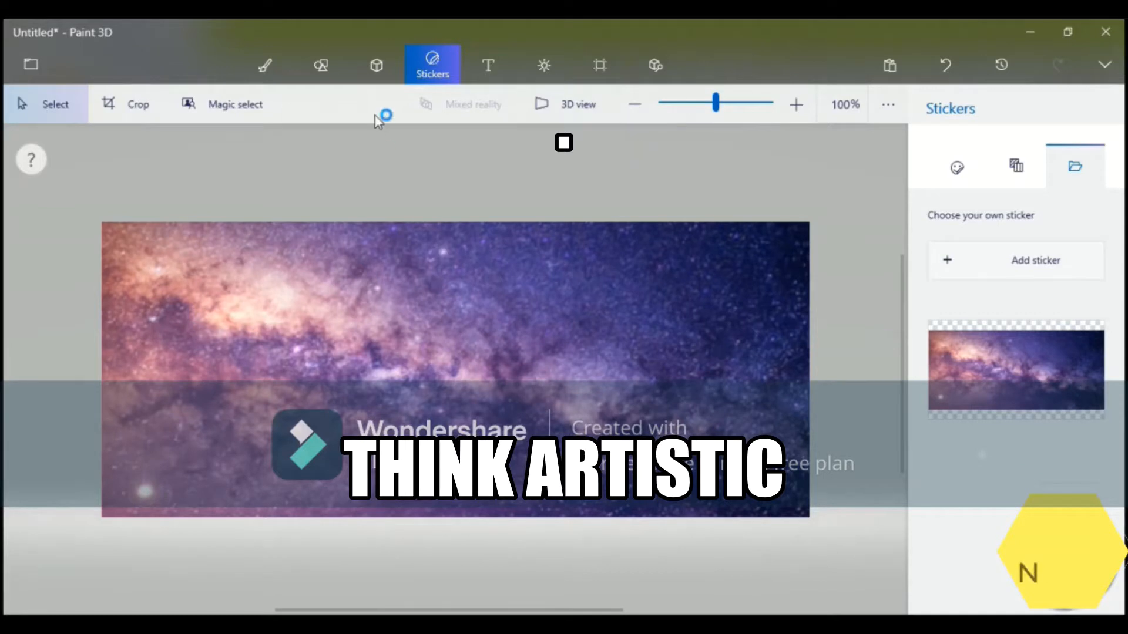
# Step: Insert the model The Sun from the Space collection of the 3D library
pyautogui.click(671, 61)
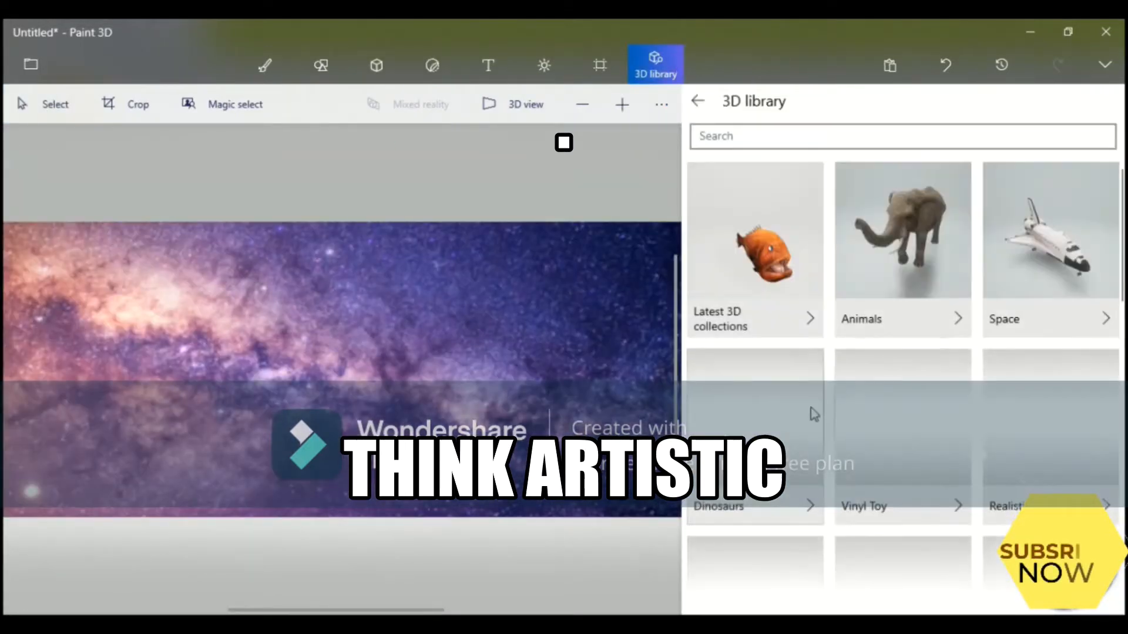
pyautogui.click(1051, 327)
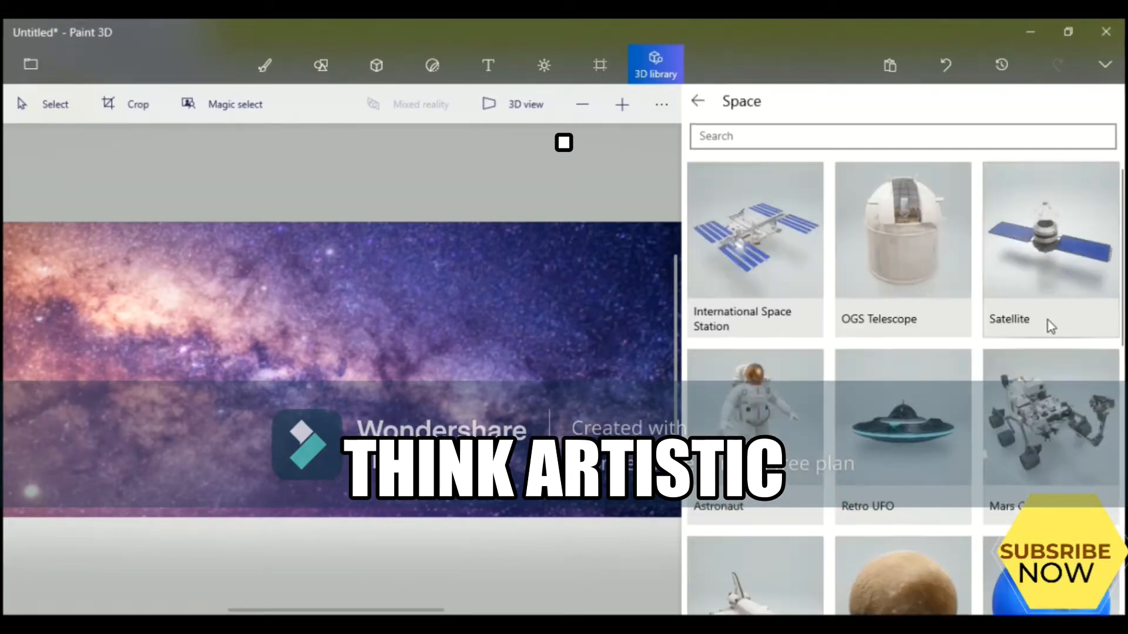
pyautogui.scroll(-3, 1124, 539)
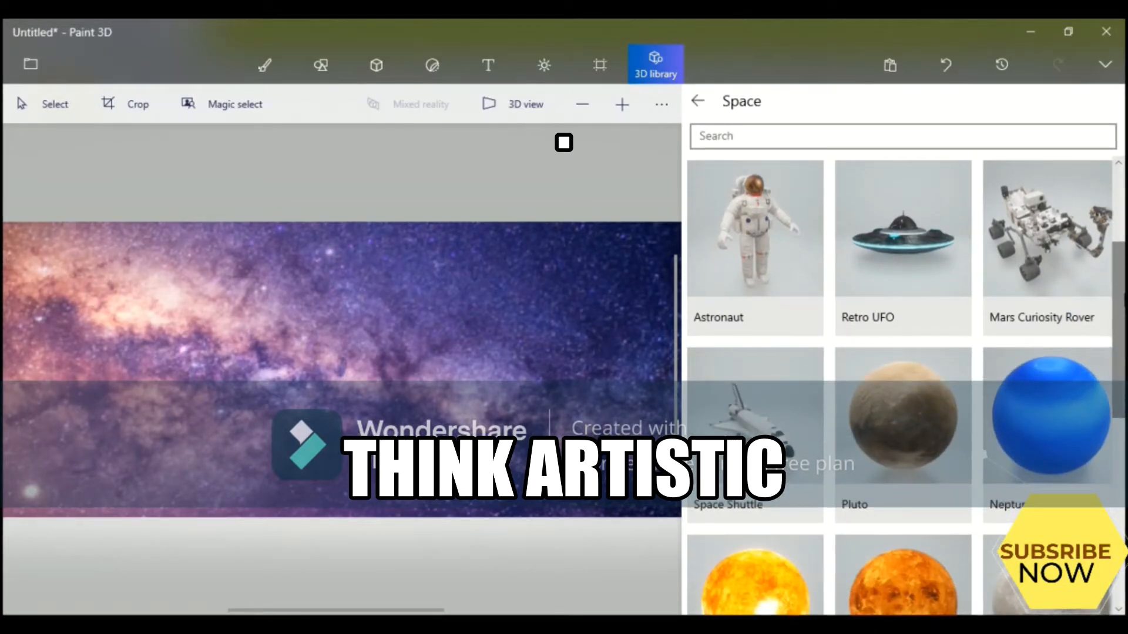
pyautogui.scroll(-3, 906, 386)
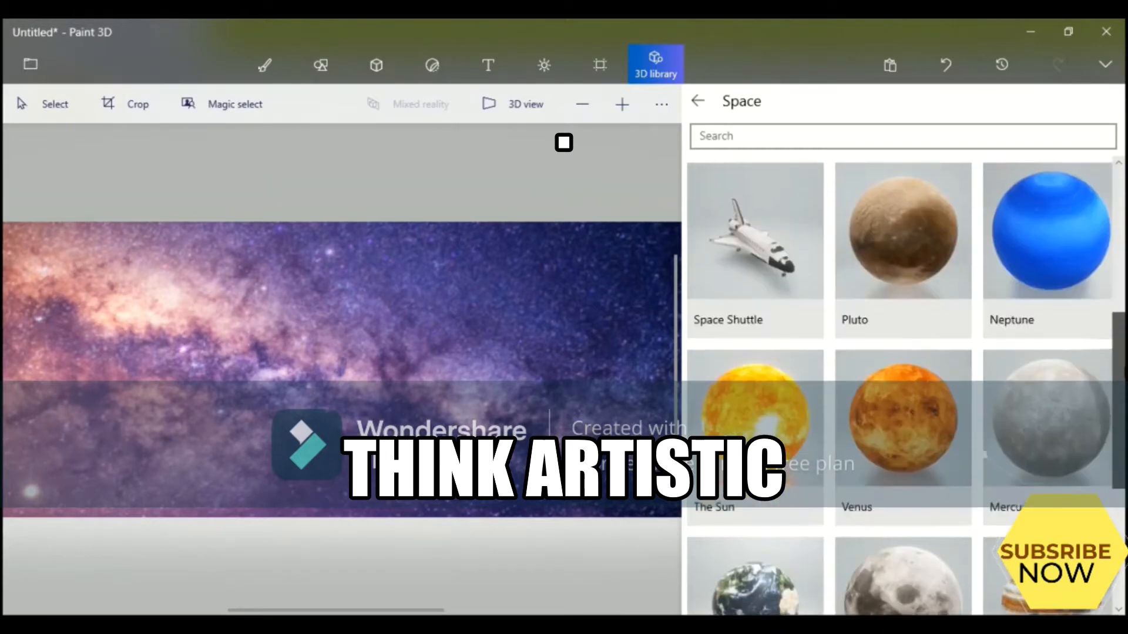
pyautogui.scroll(-1, 905, 386)
pyautogui.click(758, 385)
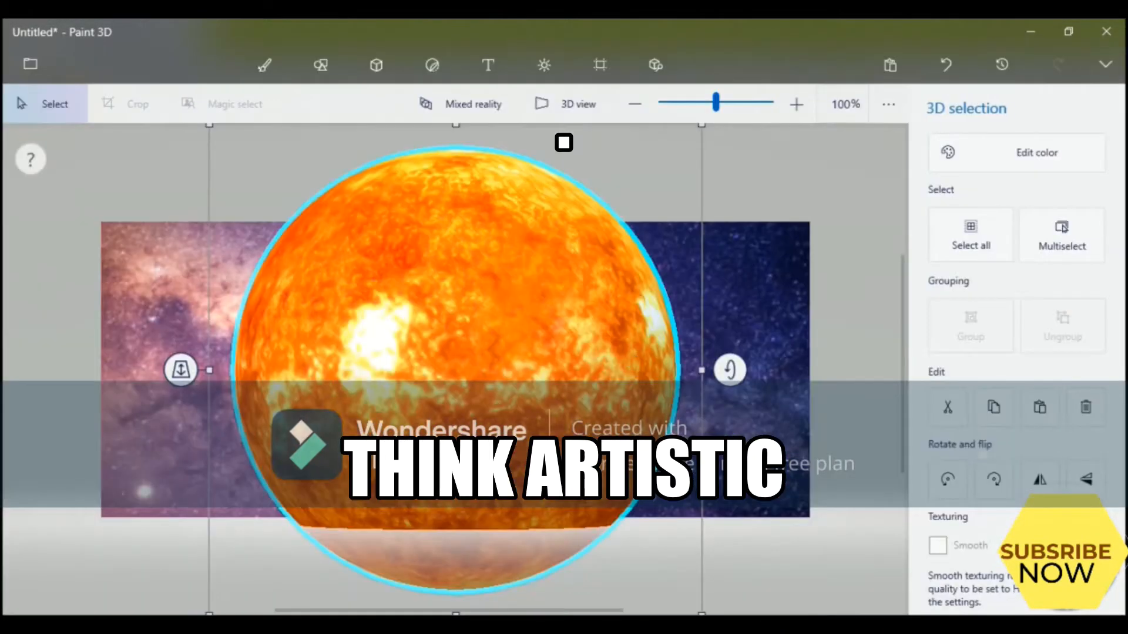
# Step: Shrink the Sun to roughly a third of its size and place it at the canvas's left edge
pyautogui.moveTo(605, 526); pyautogui.dragTo(586, 458)
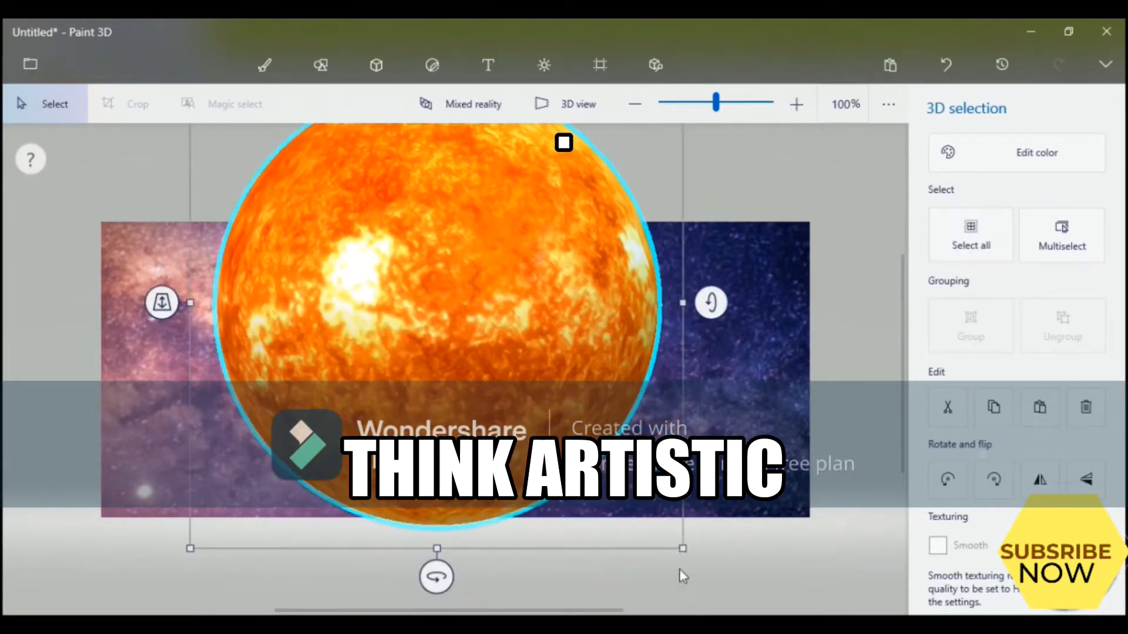
pyautogui.moveTo(680, 546); pyautogui.dragTo(495, 361)
pyautogui.moveTo(358, 280); pyautogui.dragTo(250, 425)
pyautogui.moveTo(387, 517); pyautogui.dragTo(271, 397)
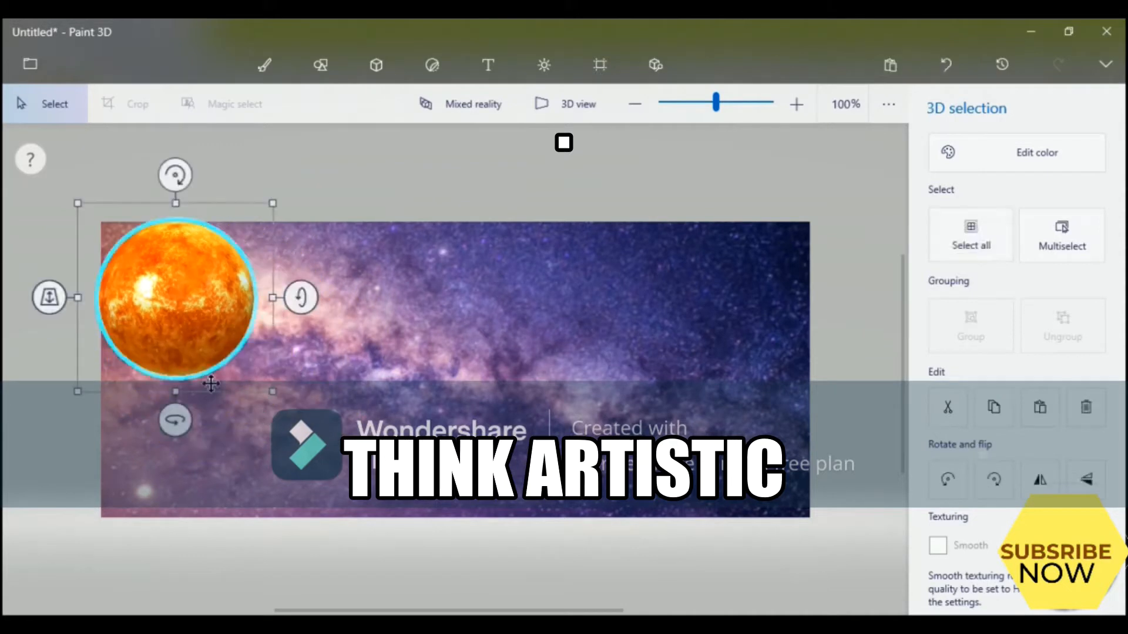
pyautogui.moveTo(173, 350); pyautogui.dragTo(181, 400)
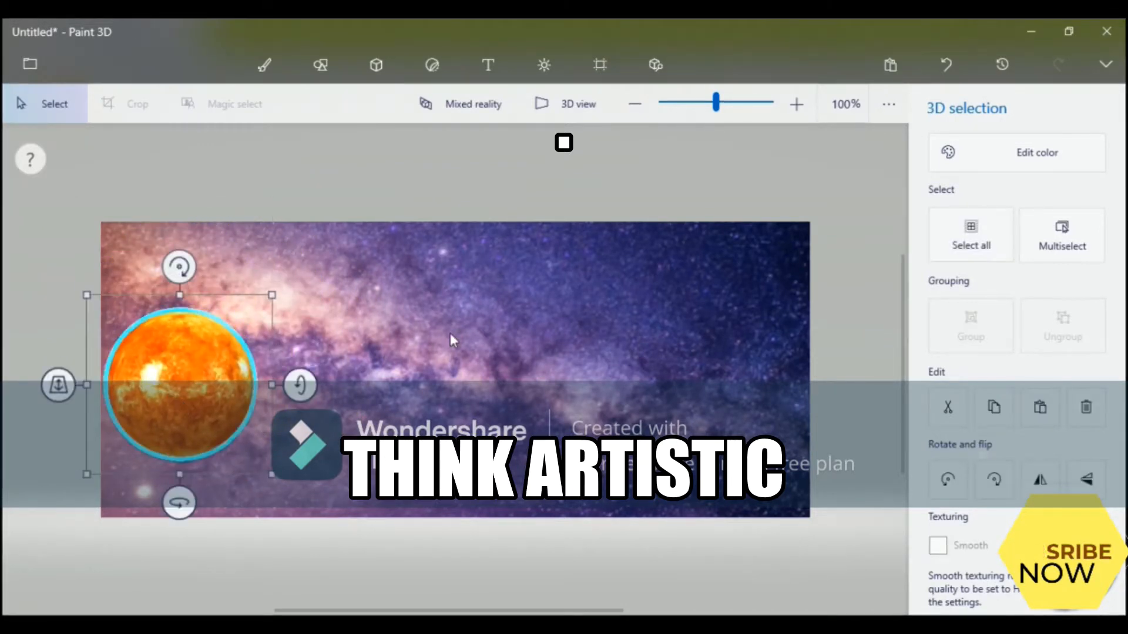
pyautogui.click(484, 319)
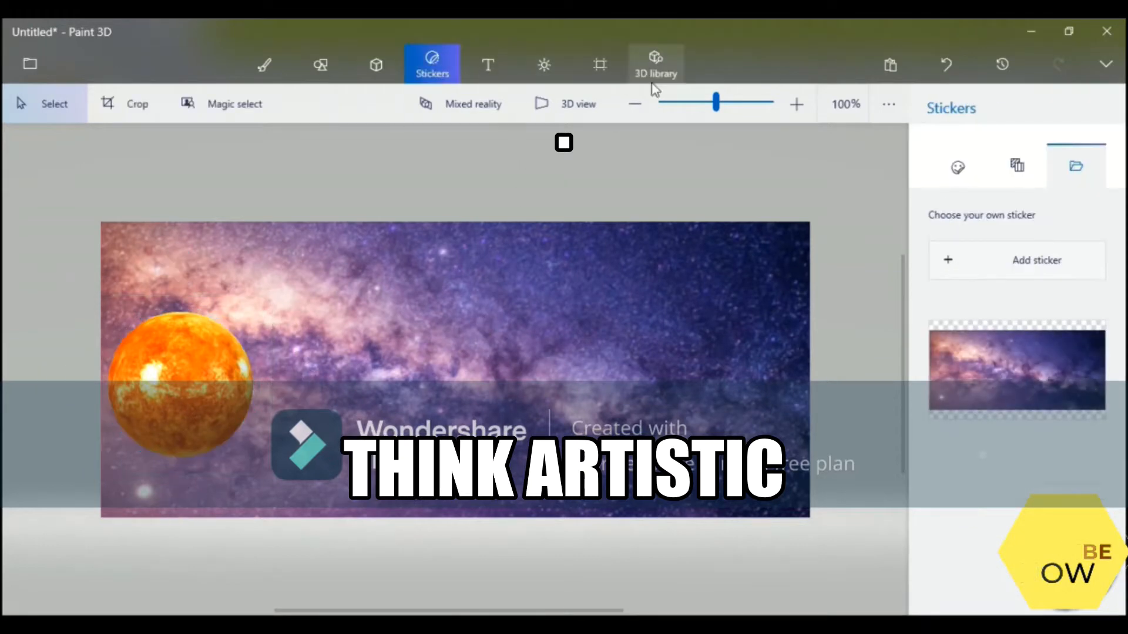
# Step: Insert the Mercury model from the Space collection of the 3D library
pyautogui.click(653, 81)
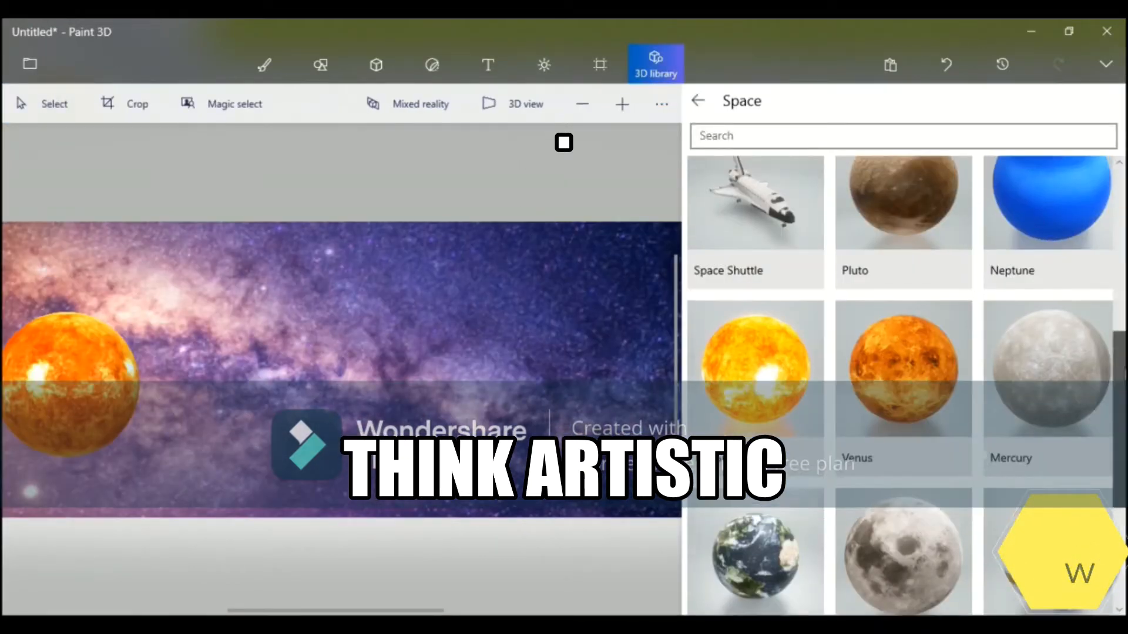
pyautogui.scroll(-2, 1066, 344)
pyautogui.click(1066, 344)
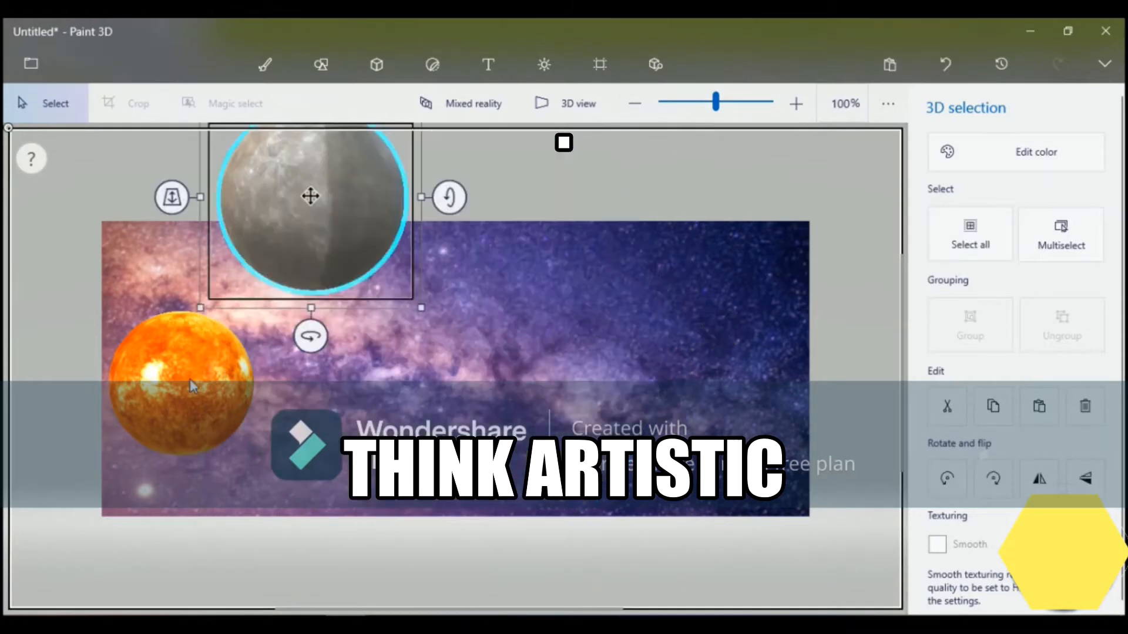
# Step: Shrink Mercury to a small sphere and place it on the canvas to the right of the Sun
pyautogui.moveTo(183, 379); pyautogui.dragTo(186, 406)
pyautogui.click(348, 227)
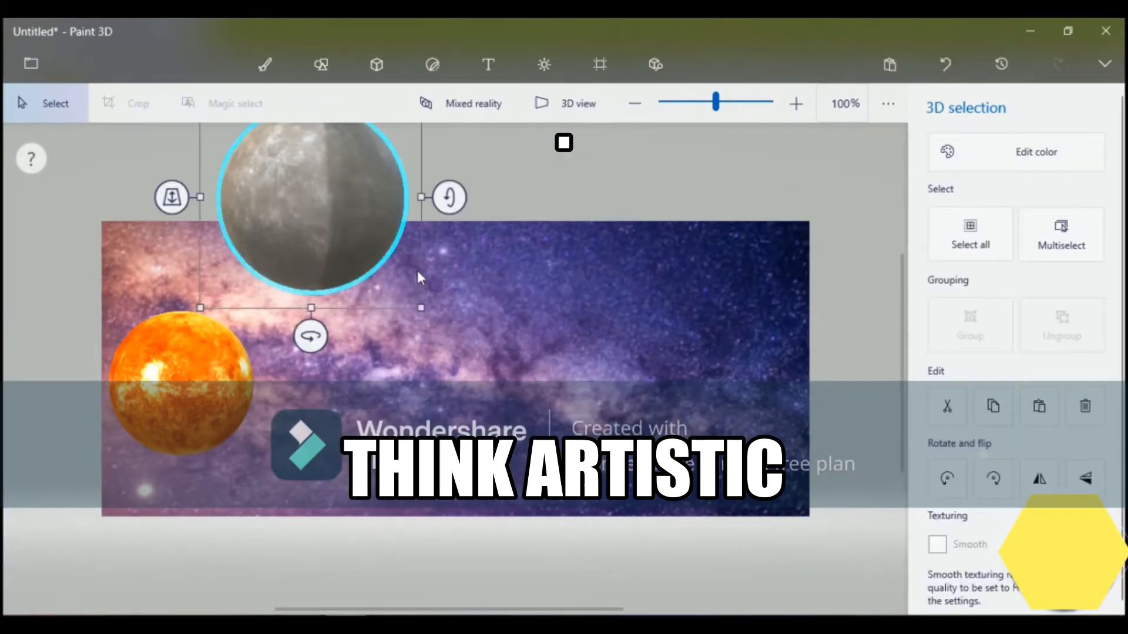
pyautogui.moveTo(420, 303); pyautogui.dragTo(337, 225)
pyautogui.moveTo(273, 178); pyautogui.dragTo(386, 372)
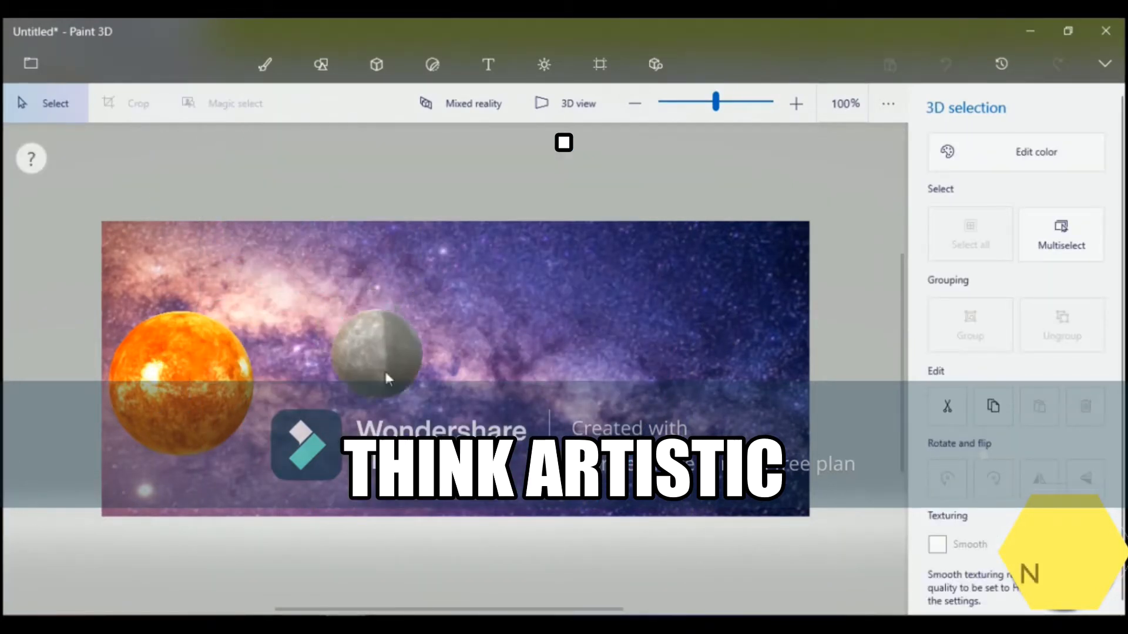
pyautogui.rightClick(376, 373)
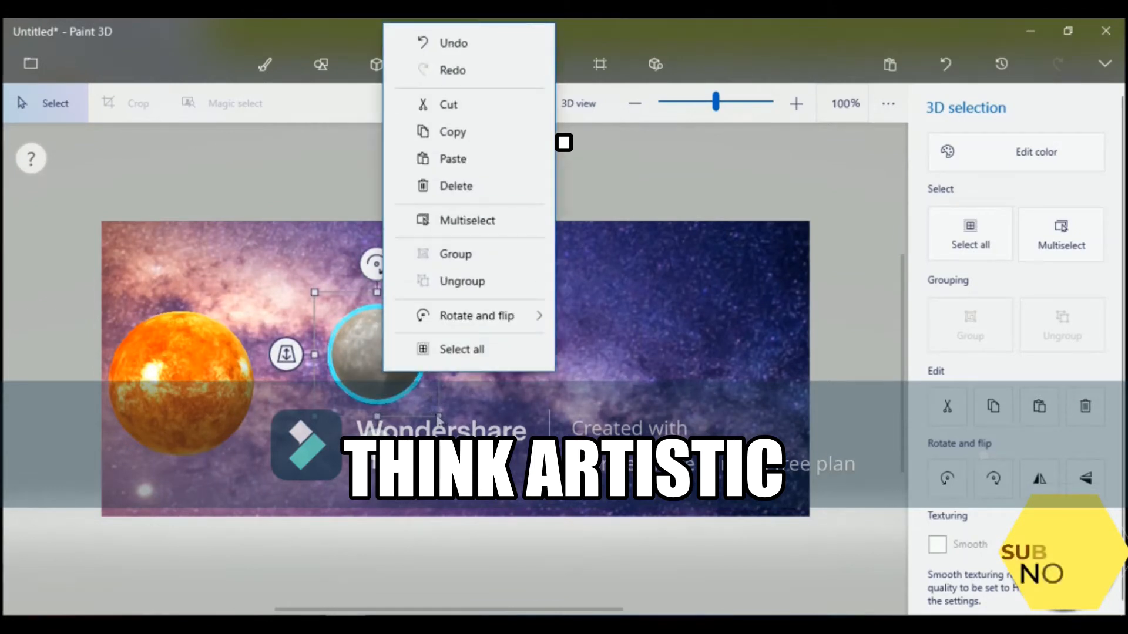
pyautogui.click(384, 388)
pyautogui.moveTo(439, 417); pyautogui.dragTo(395, 383)
# Step: Enlarge the Sun and shift it so it overlaps the canvas's lower-left corner
pyautogui.click(133, 407)
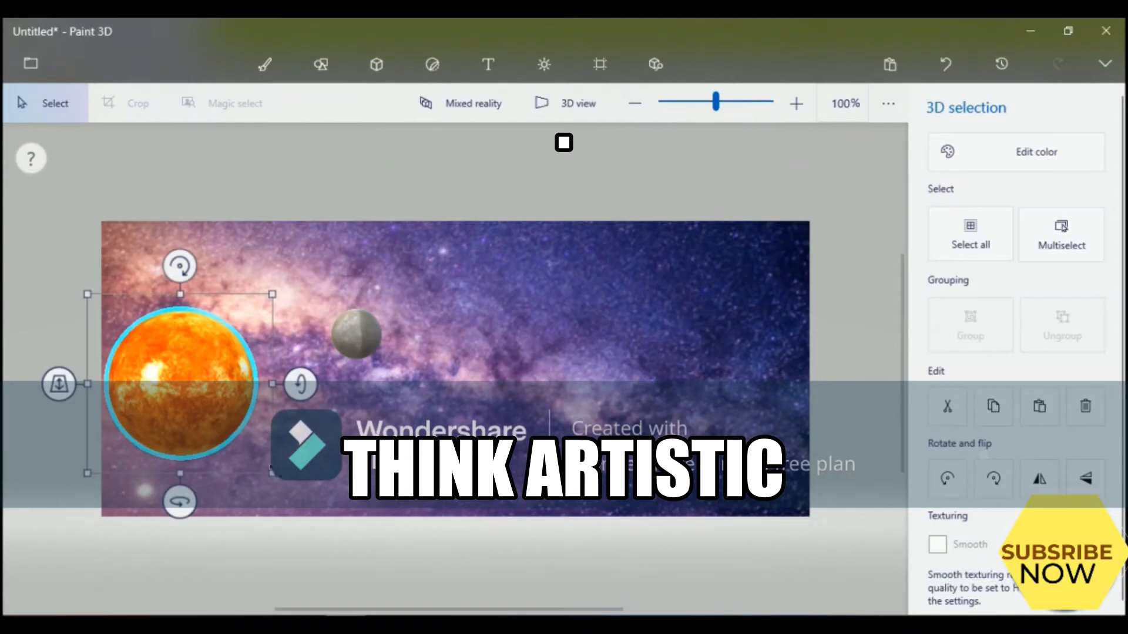
pyautogui.moveTo(262, 462); pyautogui.dragTo(331, 501)
pyautogui.moveTo(253, 448); pyautogui.dragTo(220, 470)
# Step: Move Mercury down close beside the Sun's right edge
pyautogui.click(351, 330)
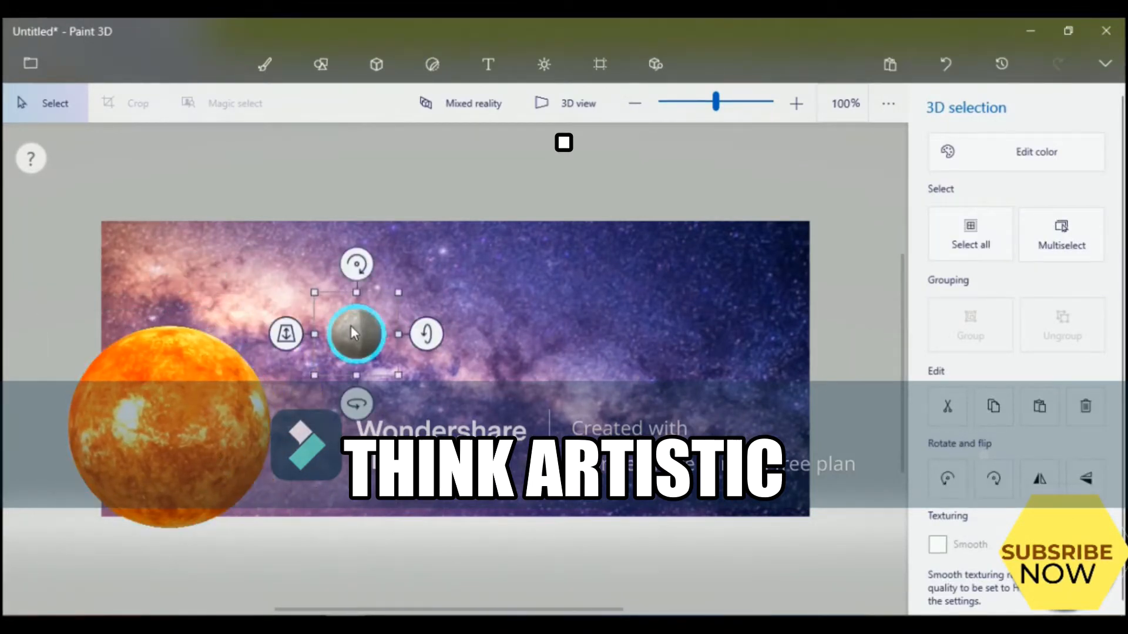
pyautogui.moveTo(352, 330); pyautogui.dragTo(315, 410)
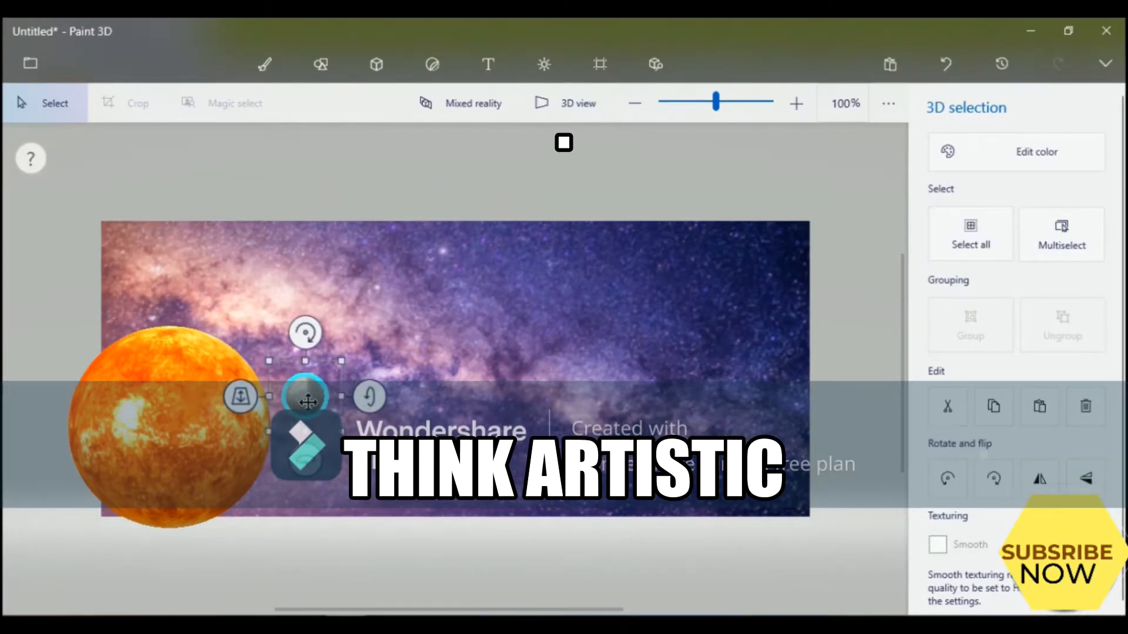
pyautogui.press('Delete')
pyautogui.hotkey('ctrl', 'z')
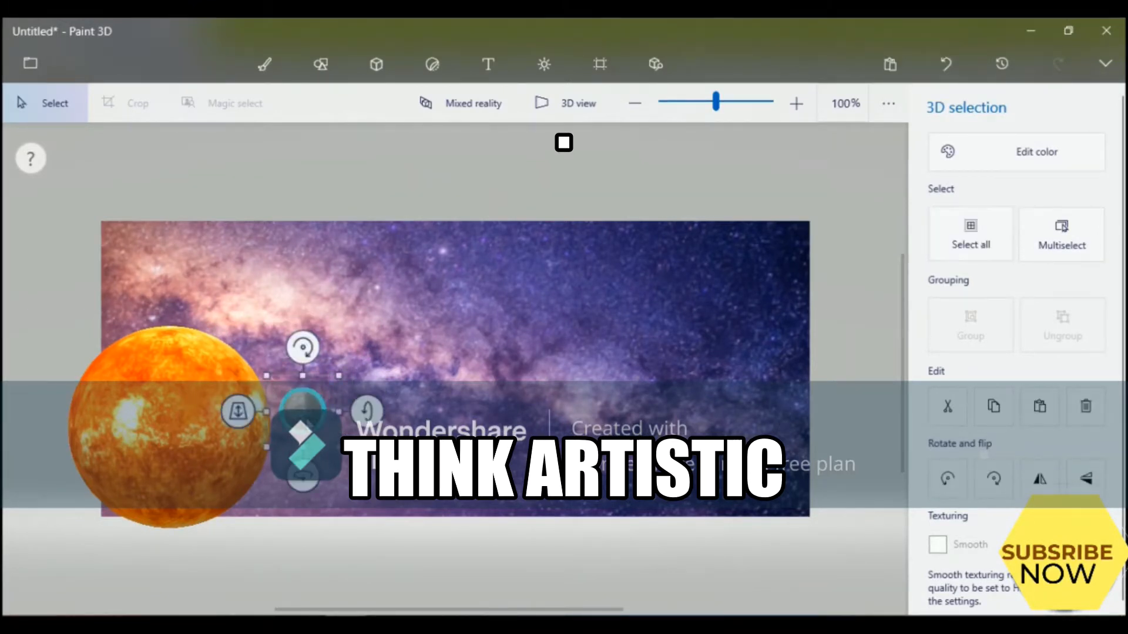
# Step: Insert the Venus model from the Space collection, shrink it to about Mercury's size and place it just right of Mercury
pyautogui.click(655, 58)
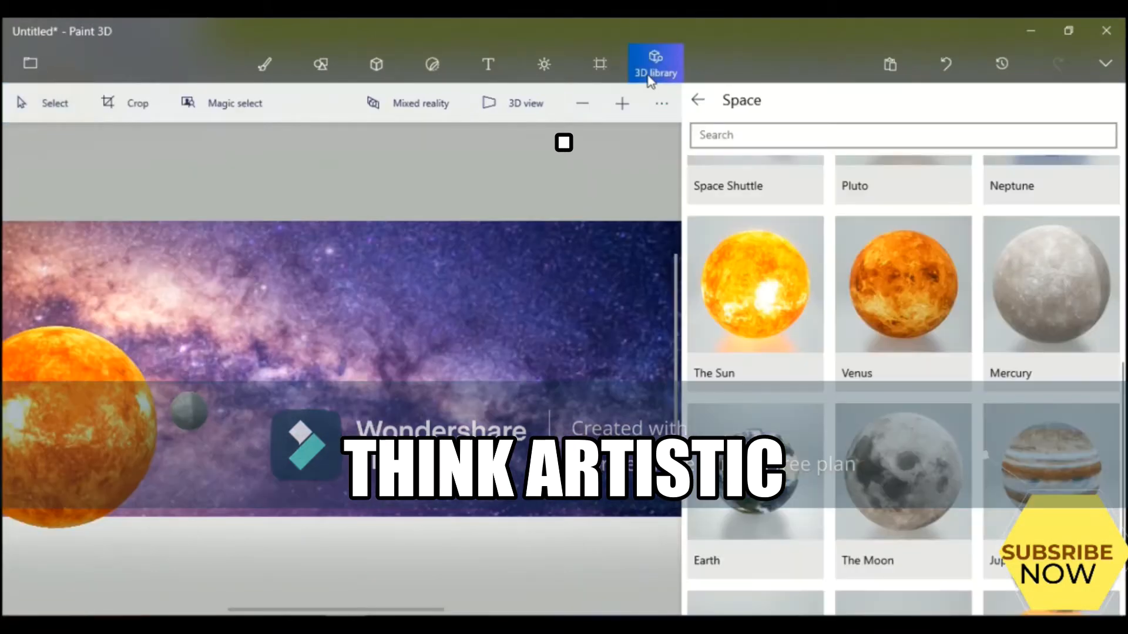
pyautogui.click(873, 273)
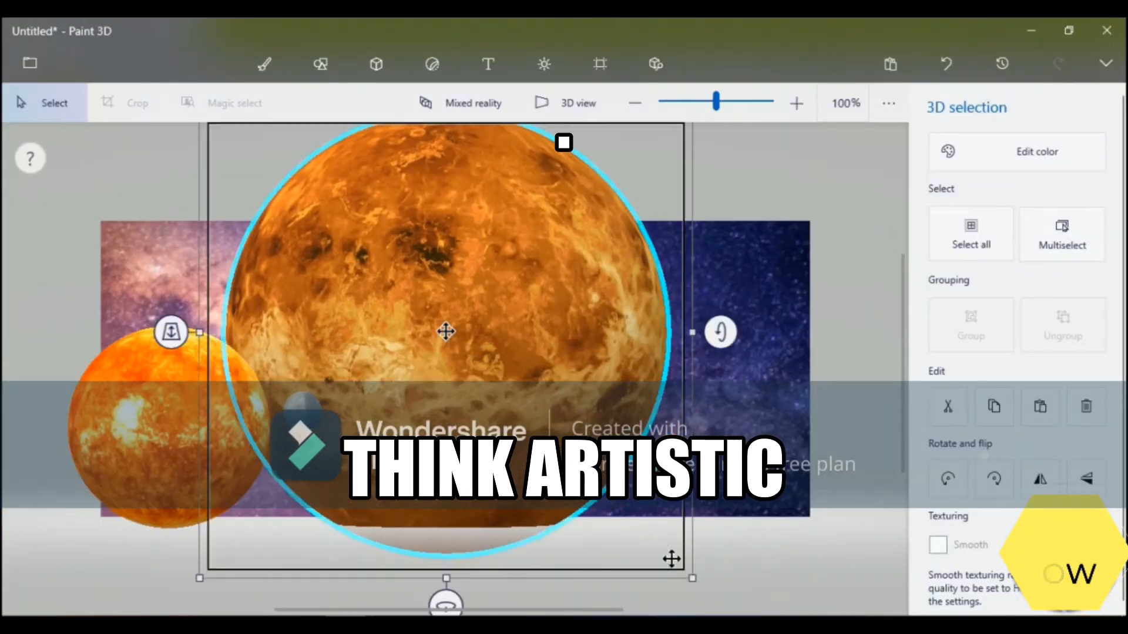
pyautogui.rightClick(400, 348)
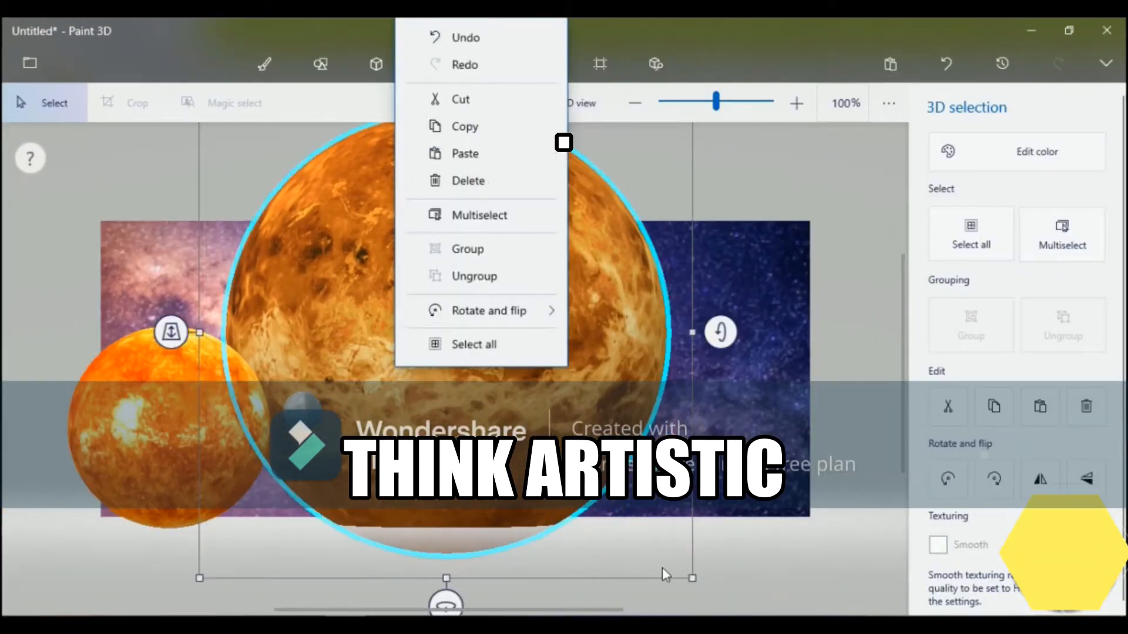
pyautogui.click(696, 581)
pyautogui.moveTo(693, 579); pyautogui.dragTo(245, 117)
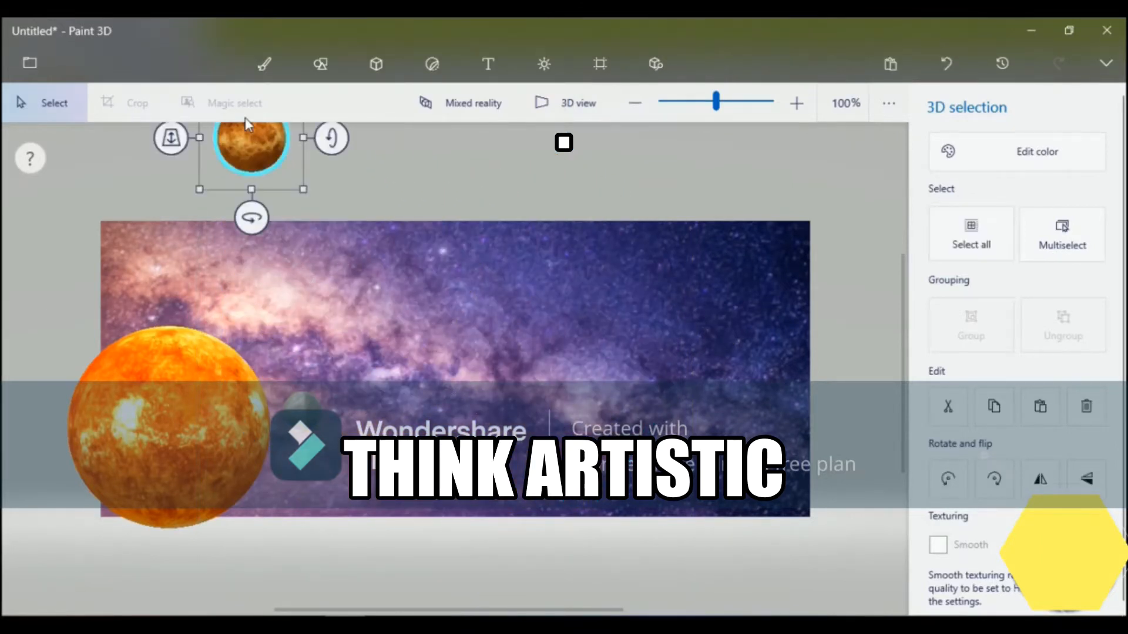
pyautogui.moveTo(272, 156); pyautogui.dragTo(427, 414)
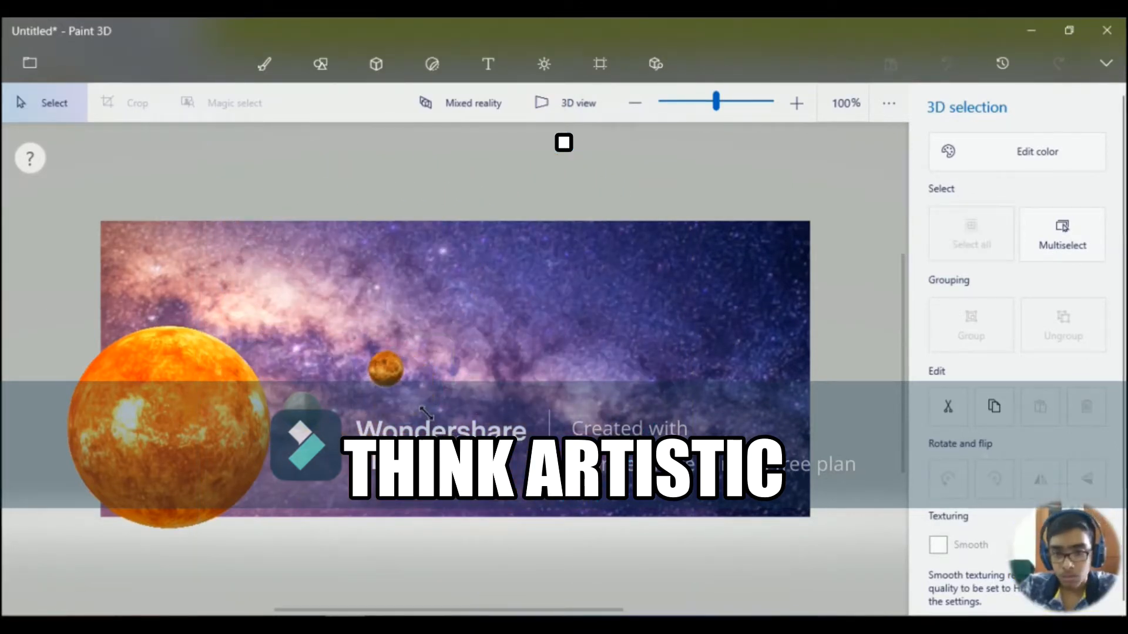
pyautogui.moveTo(392, 373); pyautogui.dragTo(361, 408)
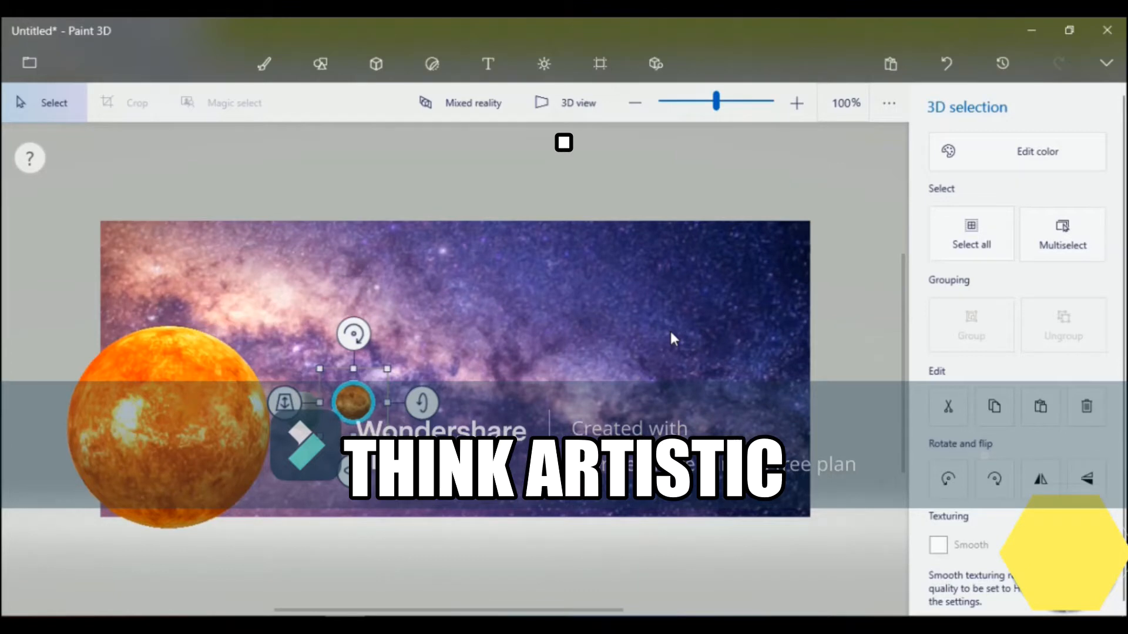
# Step: Insert the Earth model from the Space collection, shrink it to a sphere slightly larger than Venus and place it just right of Venus
pyautogui.click(656, 64)
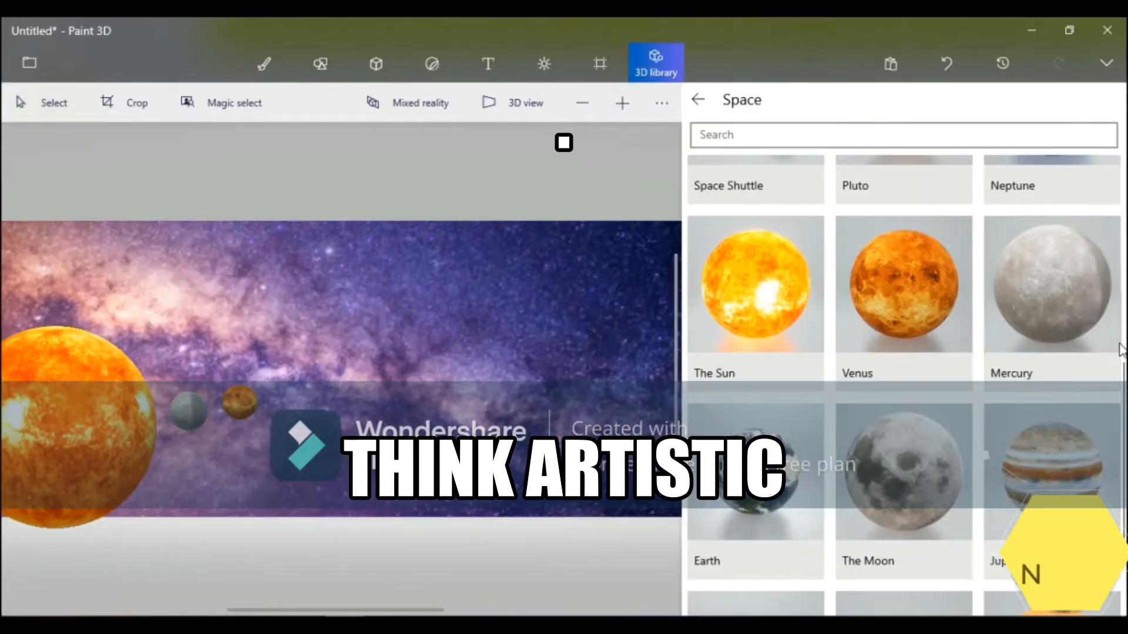
pyautogui.click(755, 487)
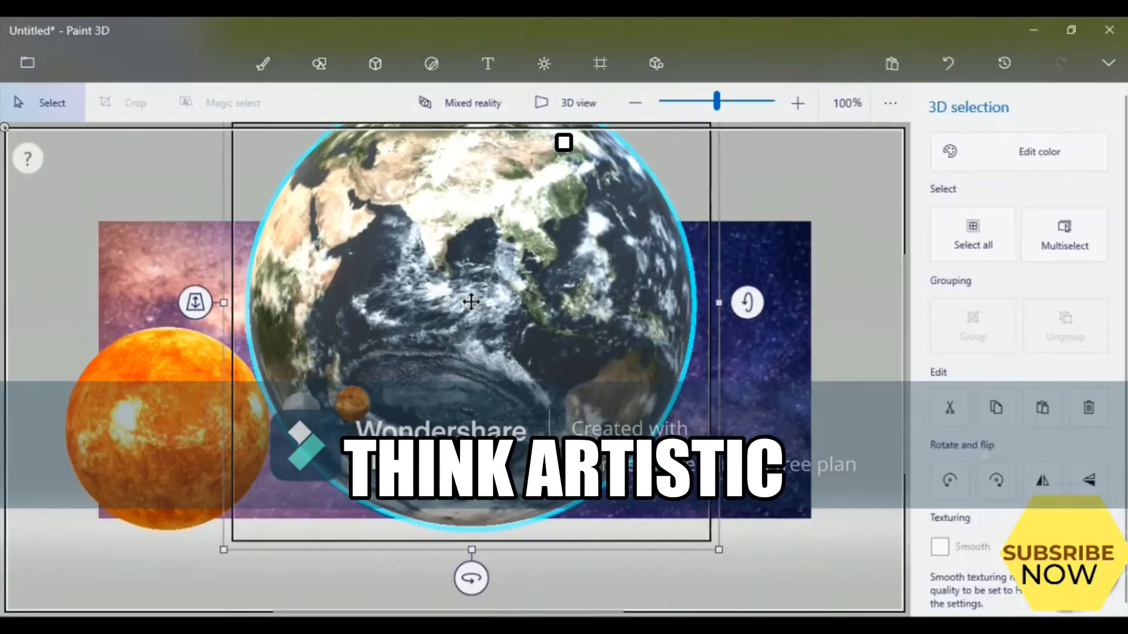
pyautogui.moveTo(717, 546); pyautogui.dragTo(413, 304)
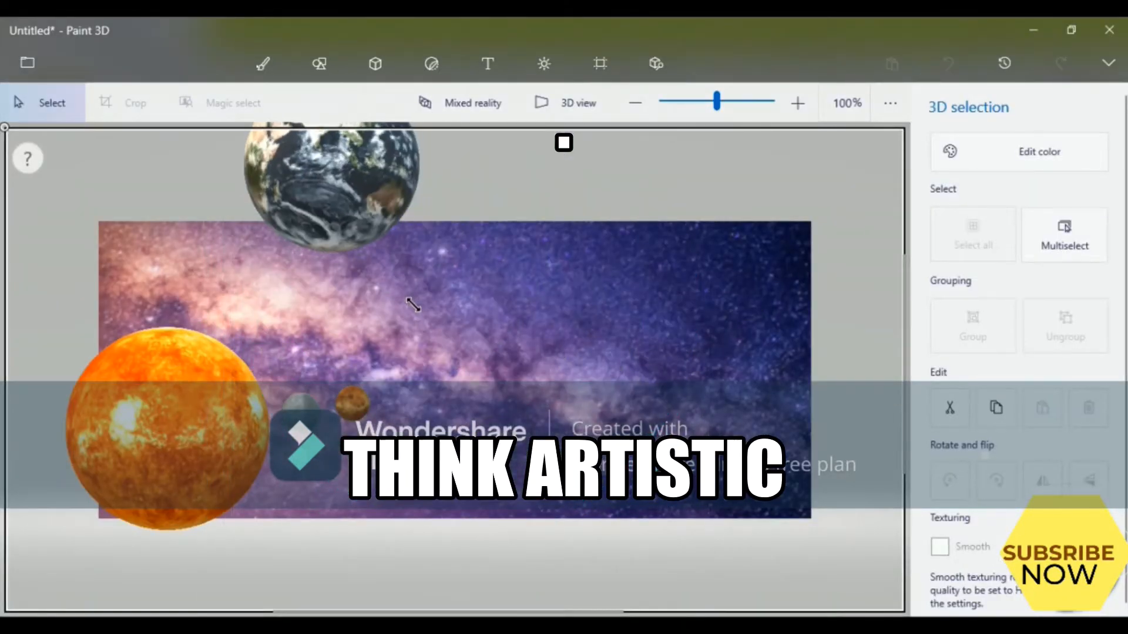
pyautogui.moveTo(332, 182); pyautogui.dragTo(537, 423)
pyautogui.moveTo(539, 550); pyautogui.dragTo(848, 568)
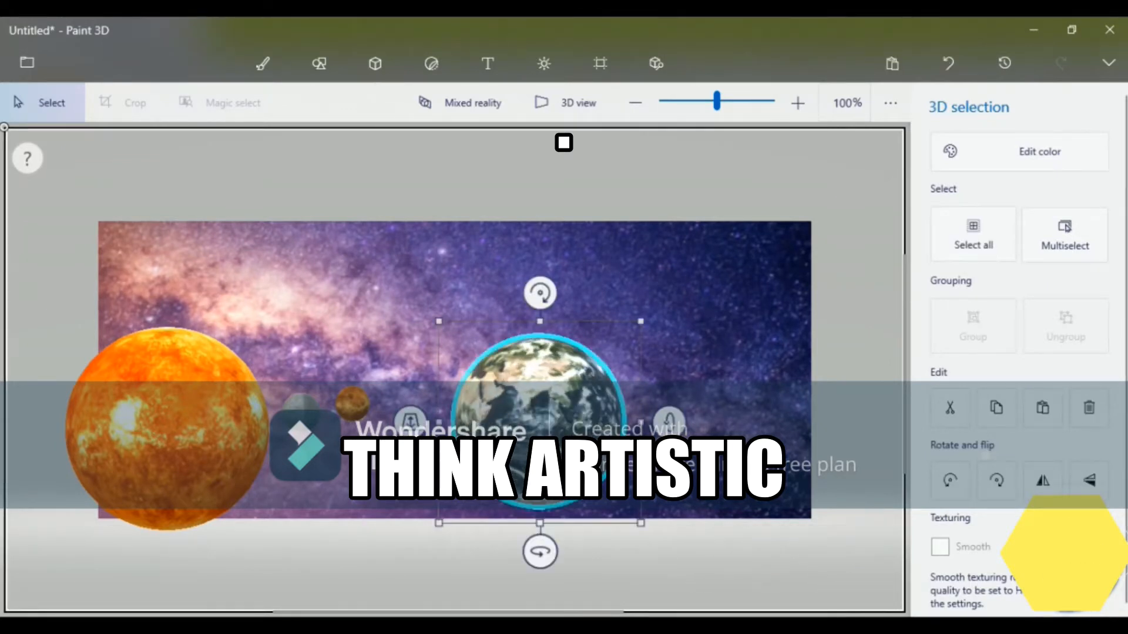
pyautogui.moveTo(567, 422); pyautogui.dragTo(506, 383)
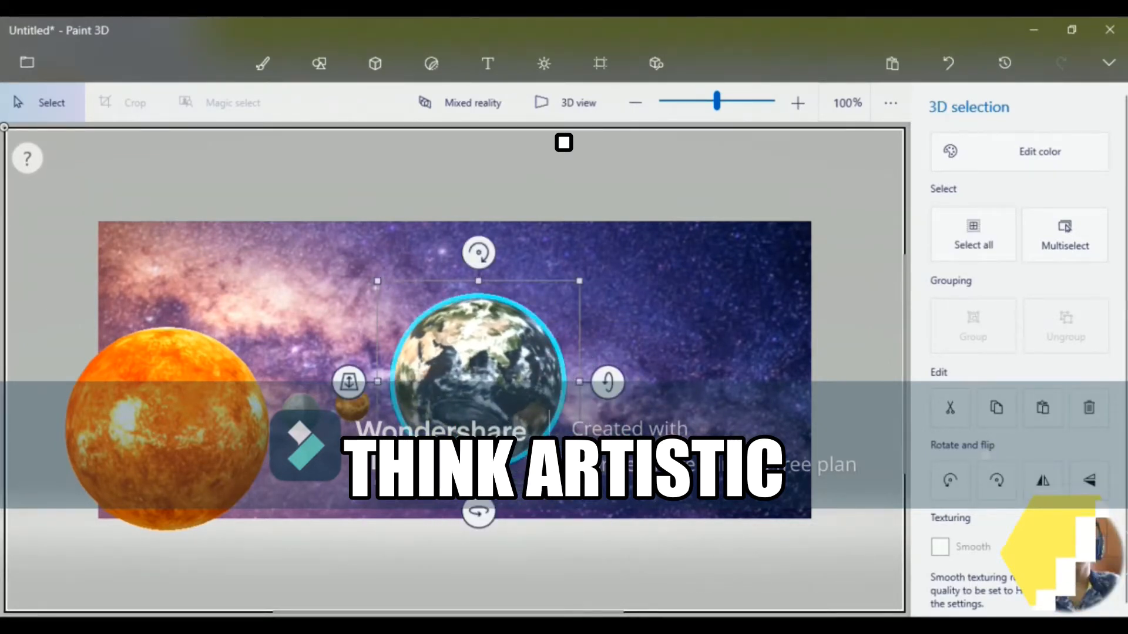
pyautogui.moveTo(579, 482); pyautogui.dragTo(430, 404)
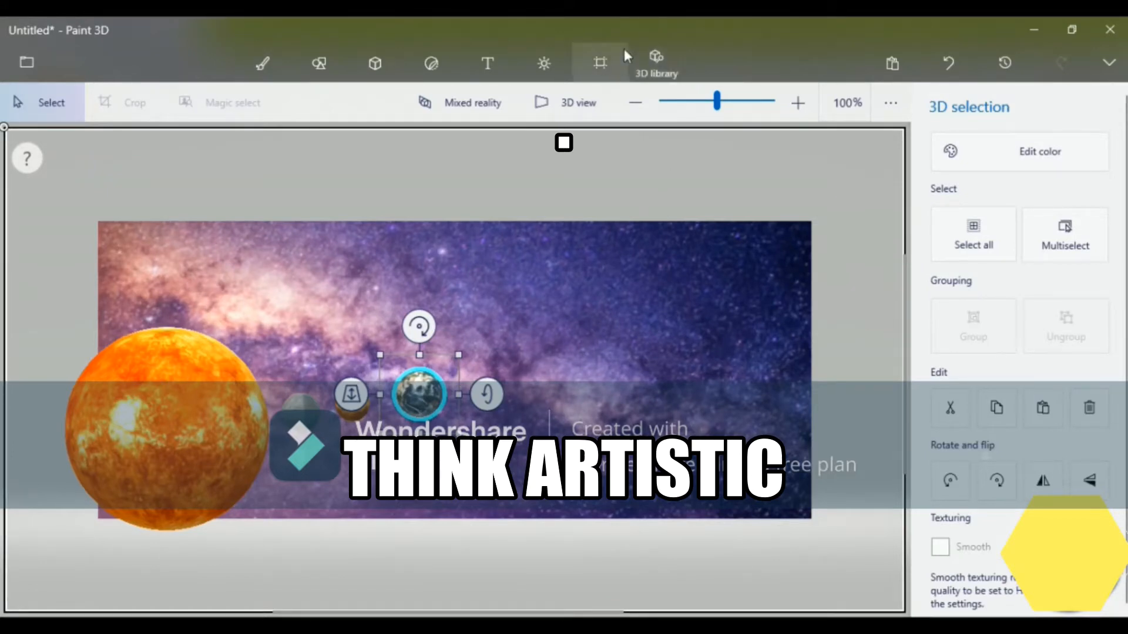
# Step: Try to add the Moon model from the Space collection as a tiny sphere near Earth
pyautogui.click(656, 63)
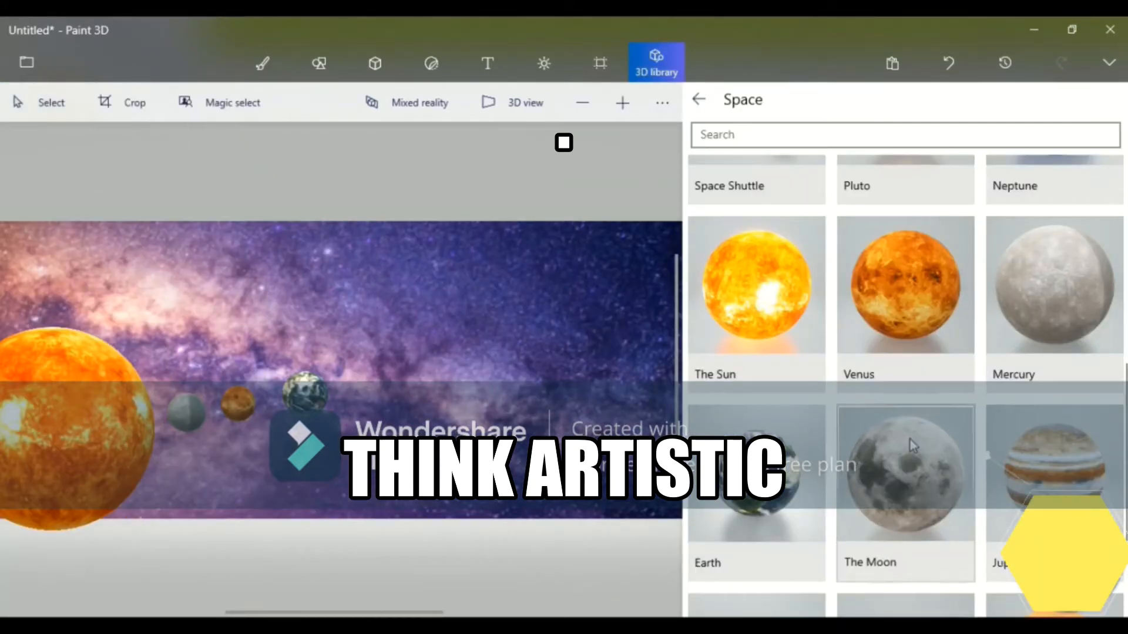
pyautogui.click(910, 439)
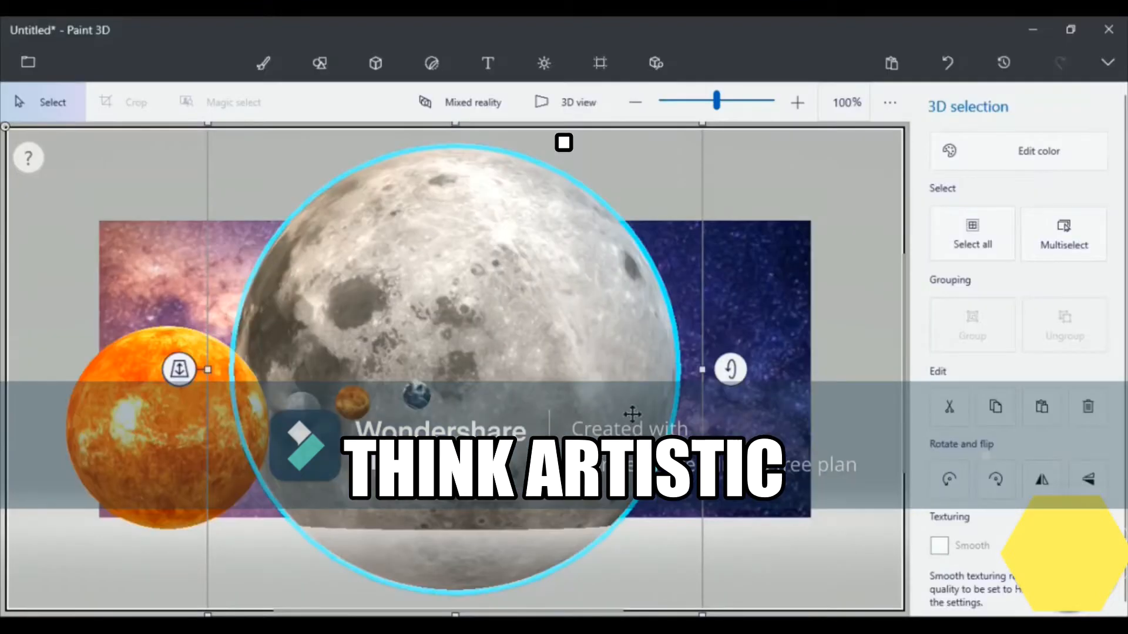
pyautogui.moveTo(632, 413); pyautogui.dragTo(647, 353)
pyautogui.moveTo(708, 549); pyautogui.dragTo(364, 300)
pyautogui.moveTo(291, 132); pyautogui.dragTo(513, 296)
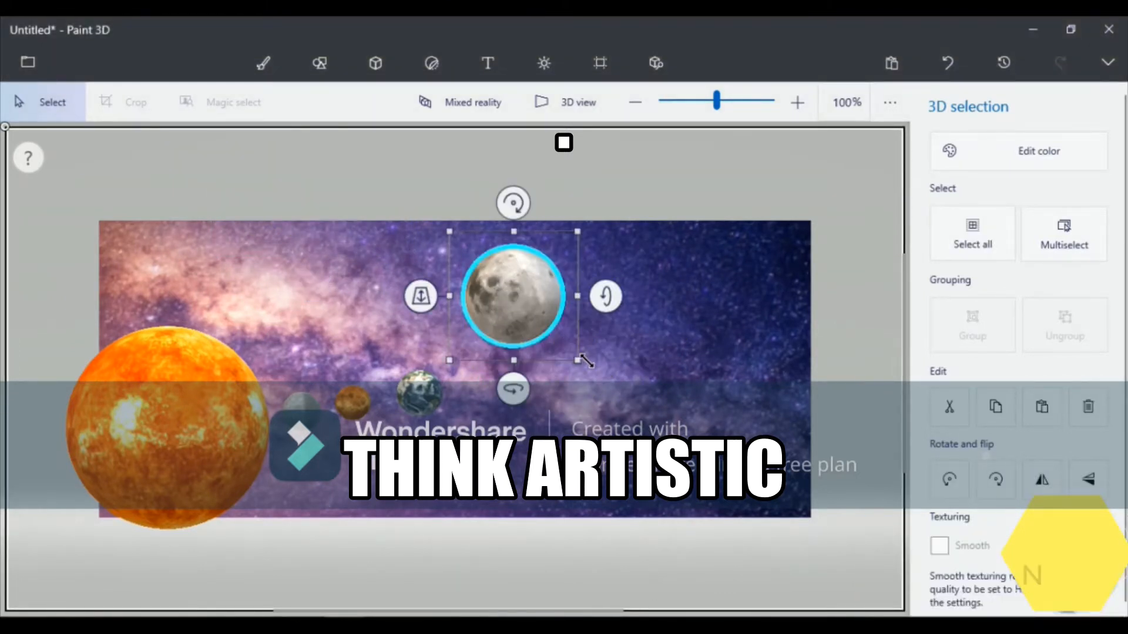
pyautogui.moveTo(581, 363); pyautogui.dragTo(471, 285)
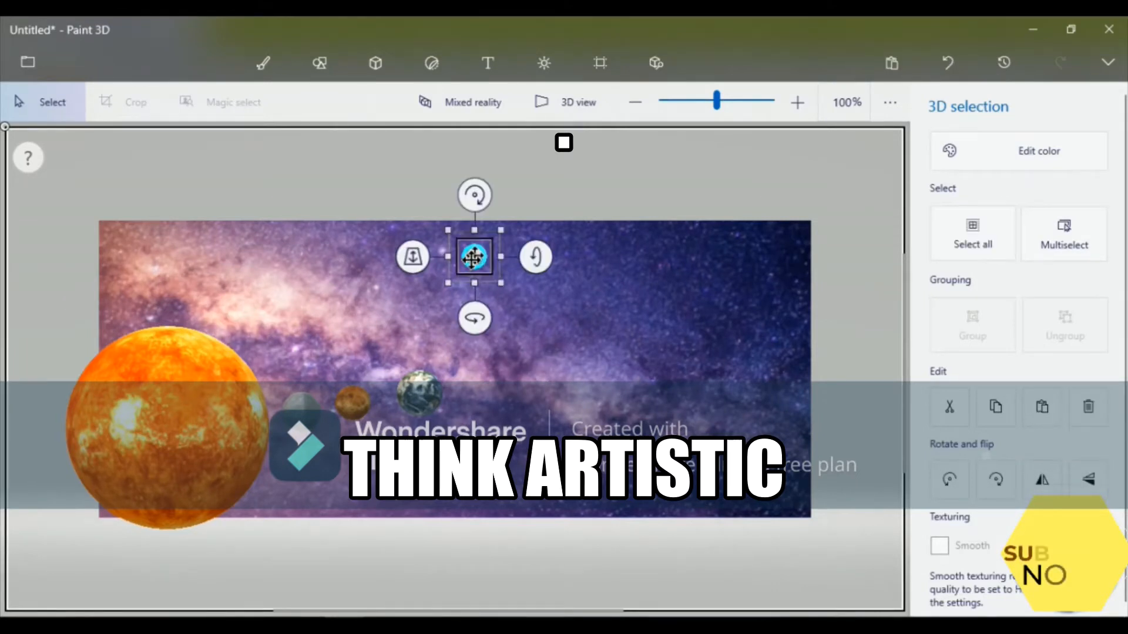
pyautogui.moveTo(383, 397); pyautogui.dragTo(390, 405)
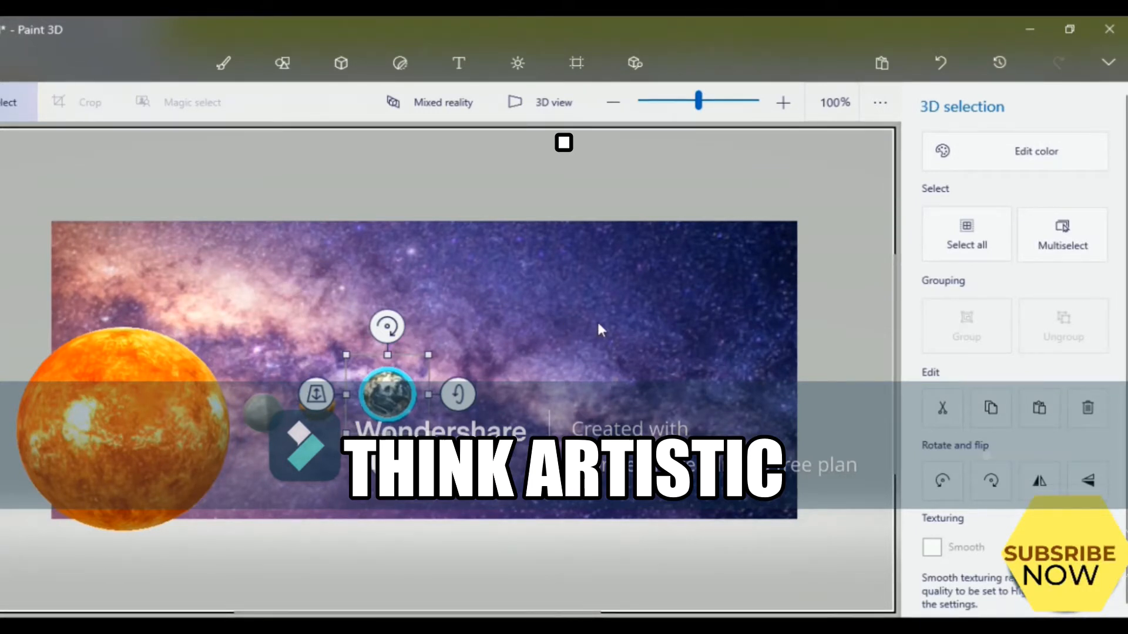
# Step: Insert the Moon model again as a tiny sphere, place it just below Earth's lower-left edge and deselect it
pyautogui.click(634, 56)
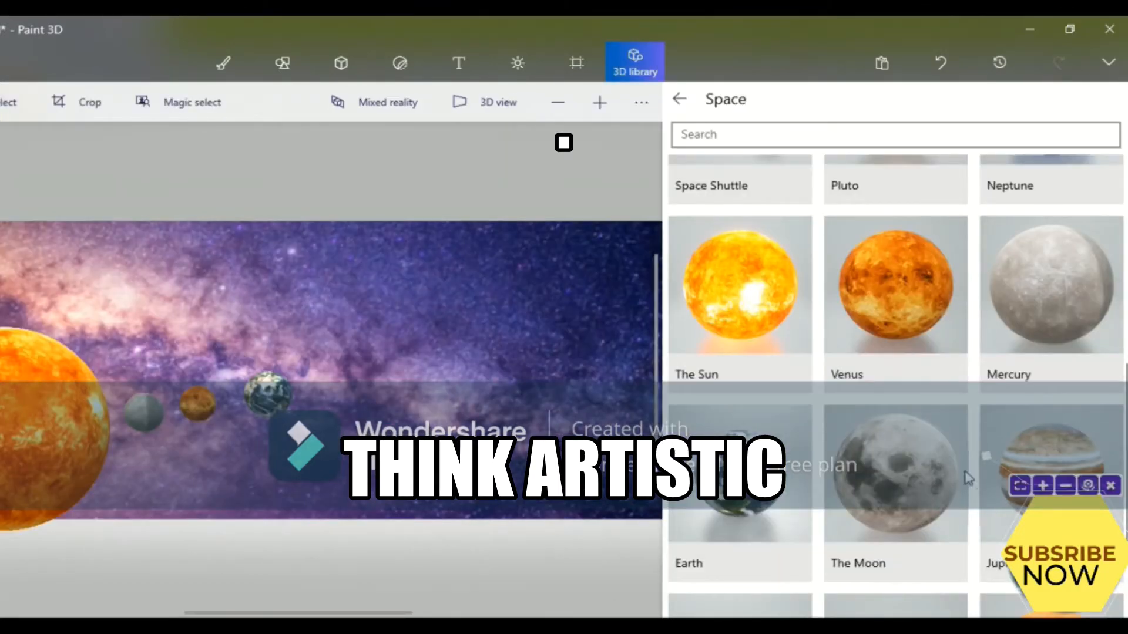
pyautogui.click(894, 446)
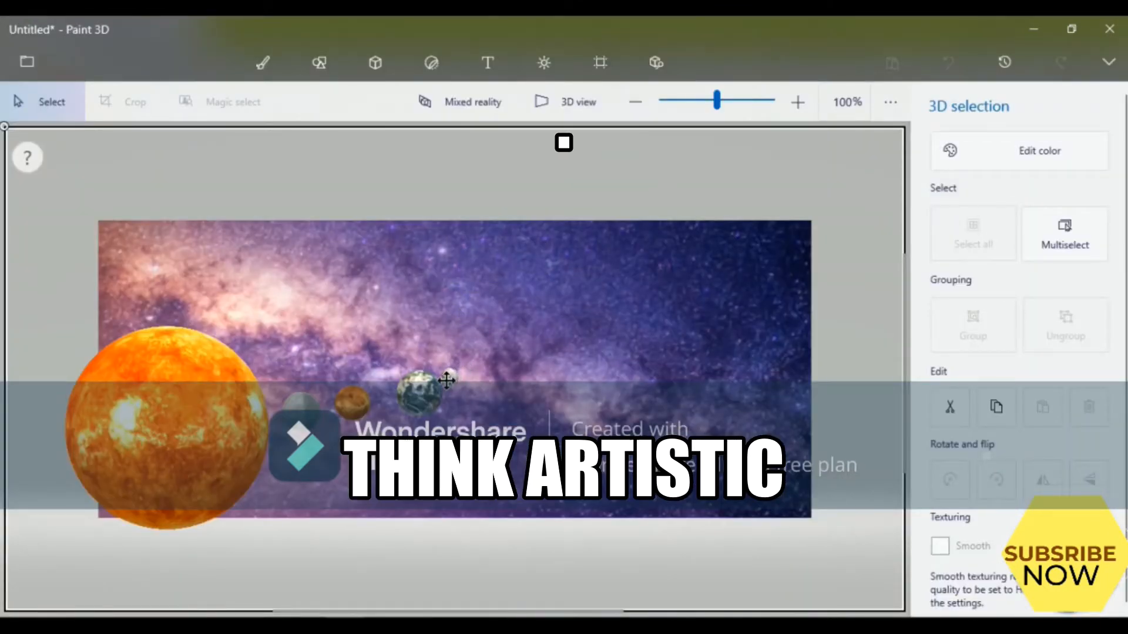
pyautogui.moveTo(447, 381); pyautogui.dragTo(405, 418)
pyautogui.click(555, 427)
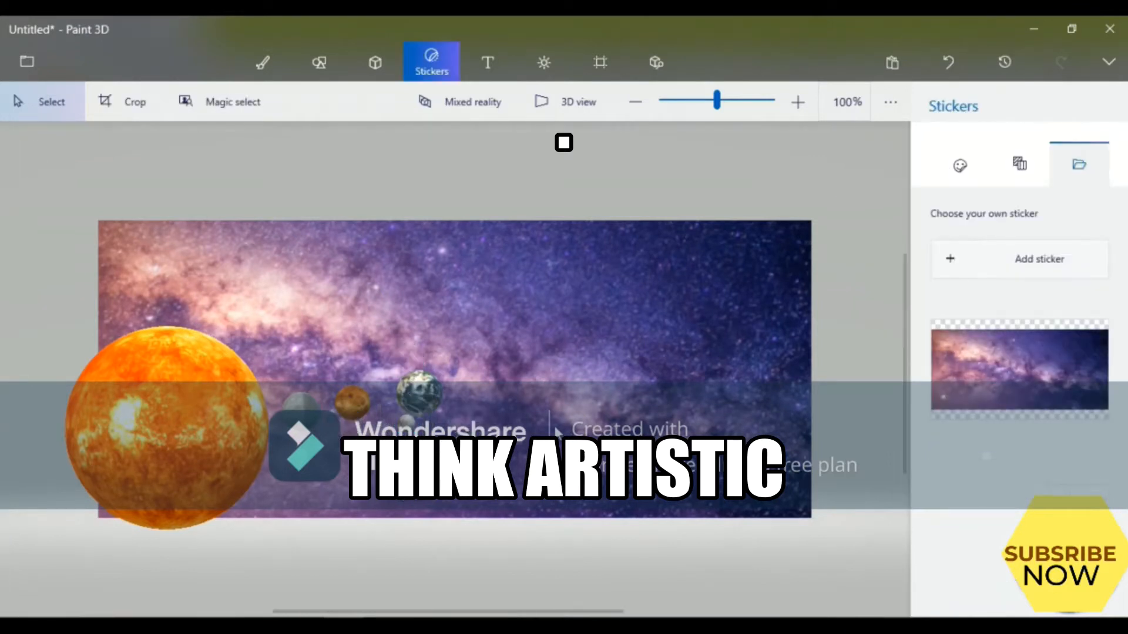
# Step: Insert the Mars model from the Space collection
pyautogui.click(677, 60)
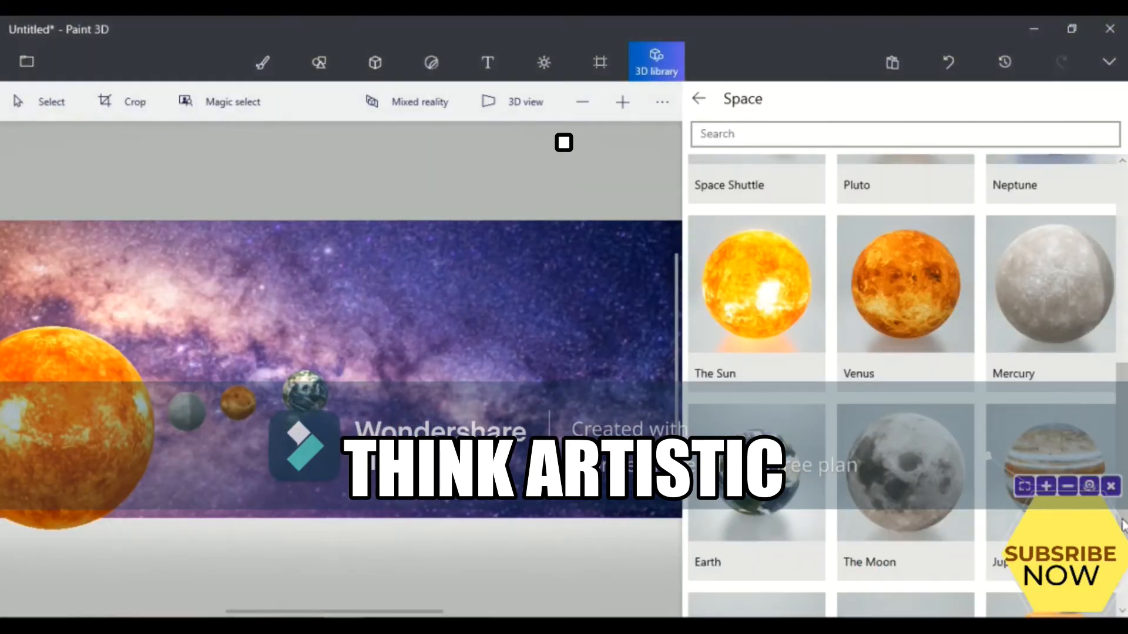
pyautogui.scroll(-3, 905, 381)
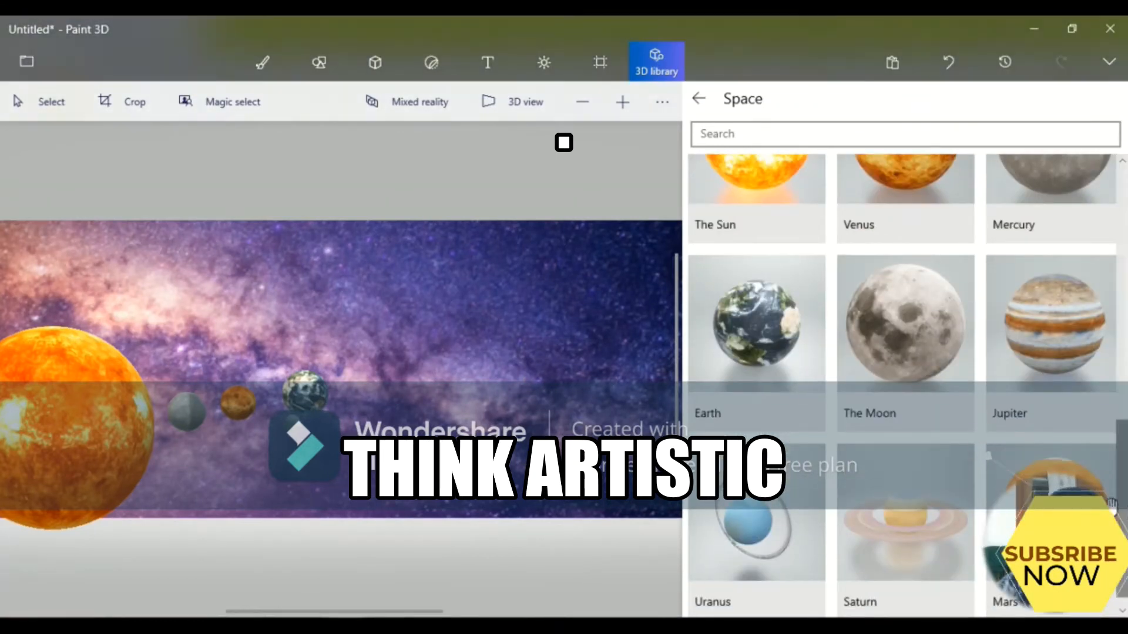
pyautogui.scroll(4, 1120, 426)
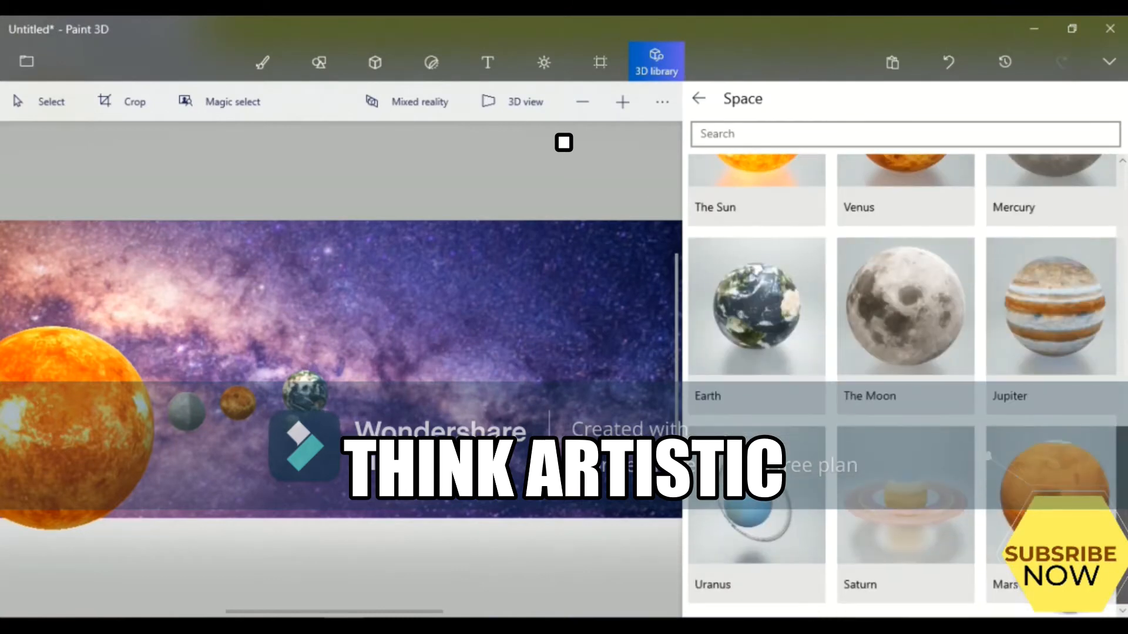
pyautogui.scroll(3, 1120, 426)
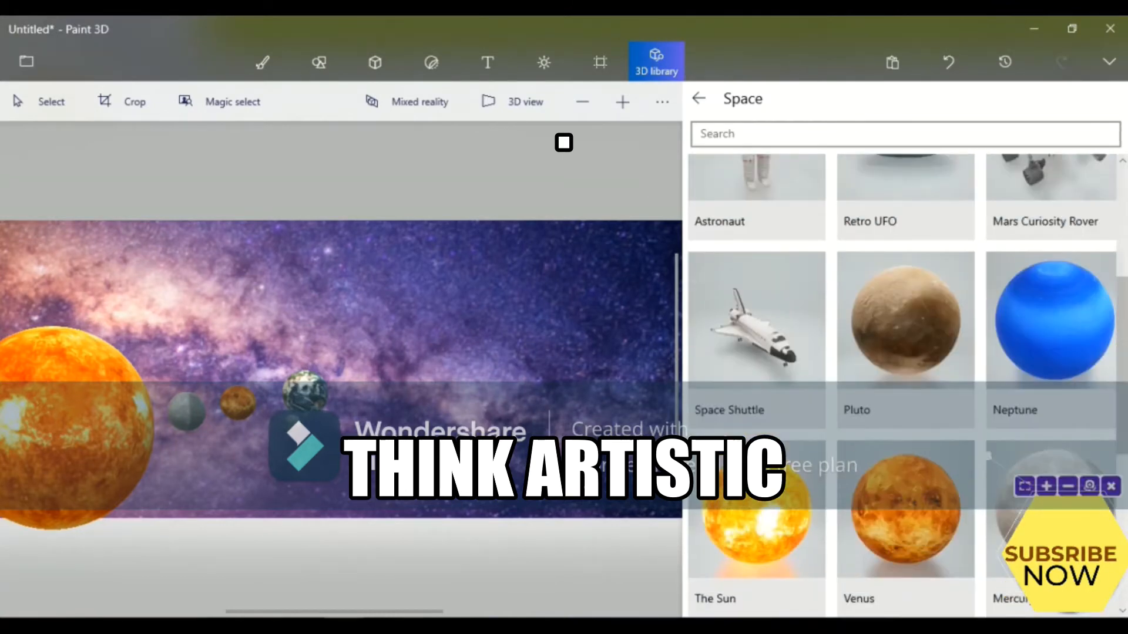
pyautogui.scroll(-5, 1120, 426)
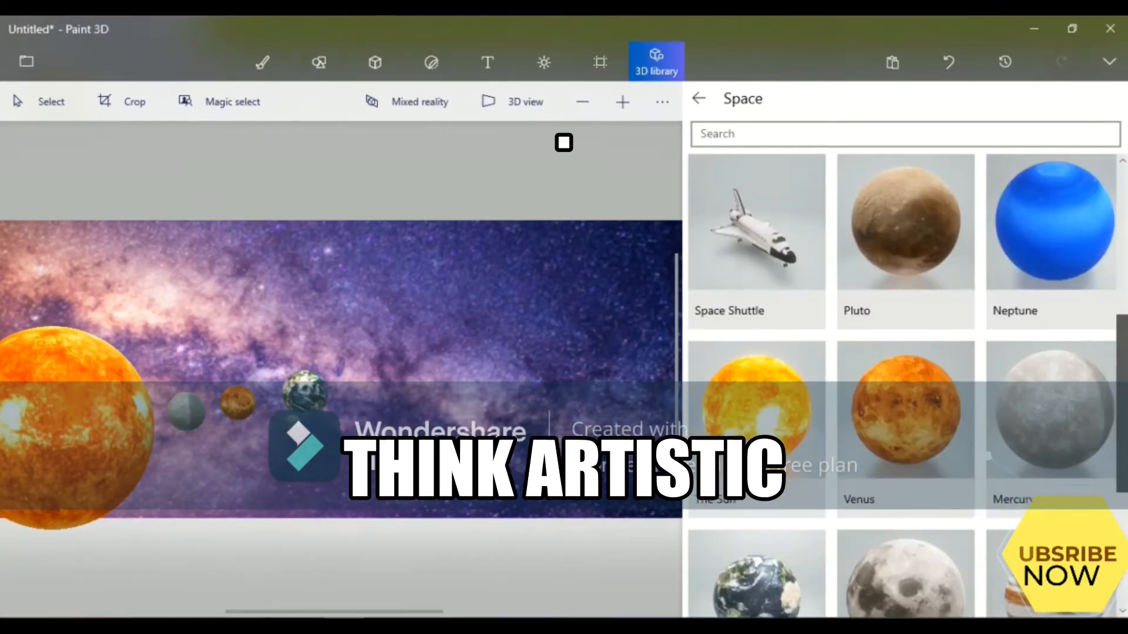
pyautogui.scroll(-2, 1120, 426)
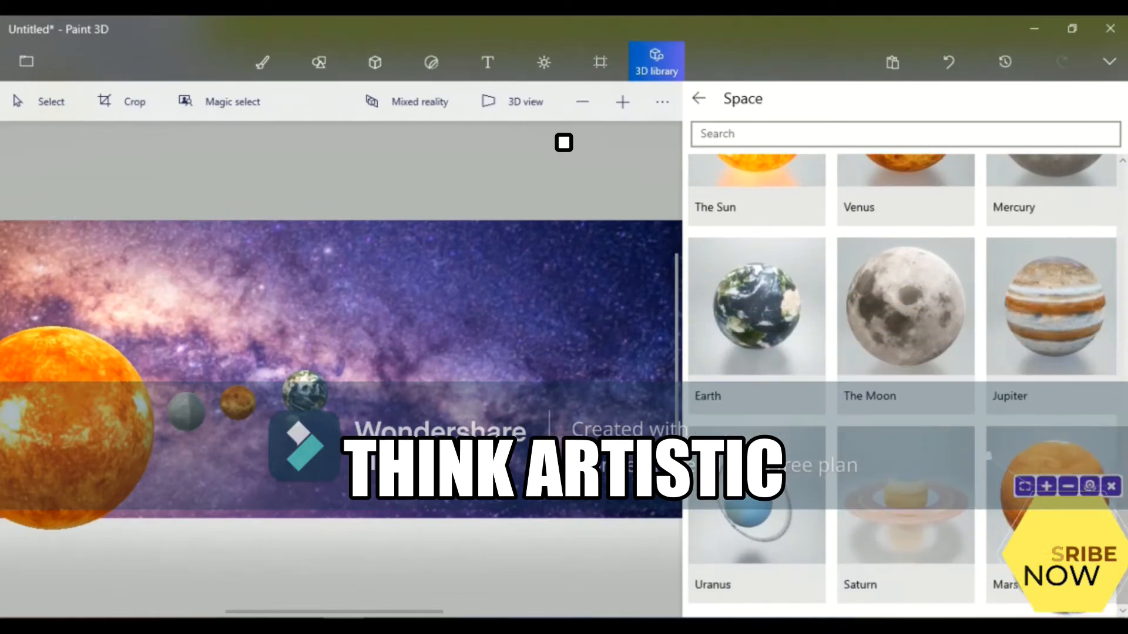
pyautogui.click(987, 455)
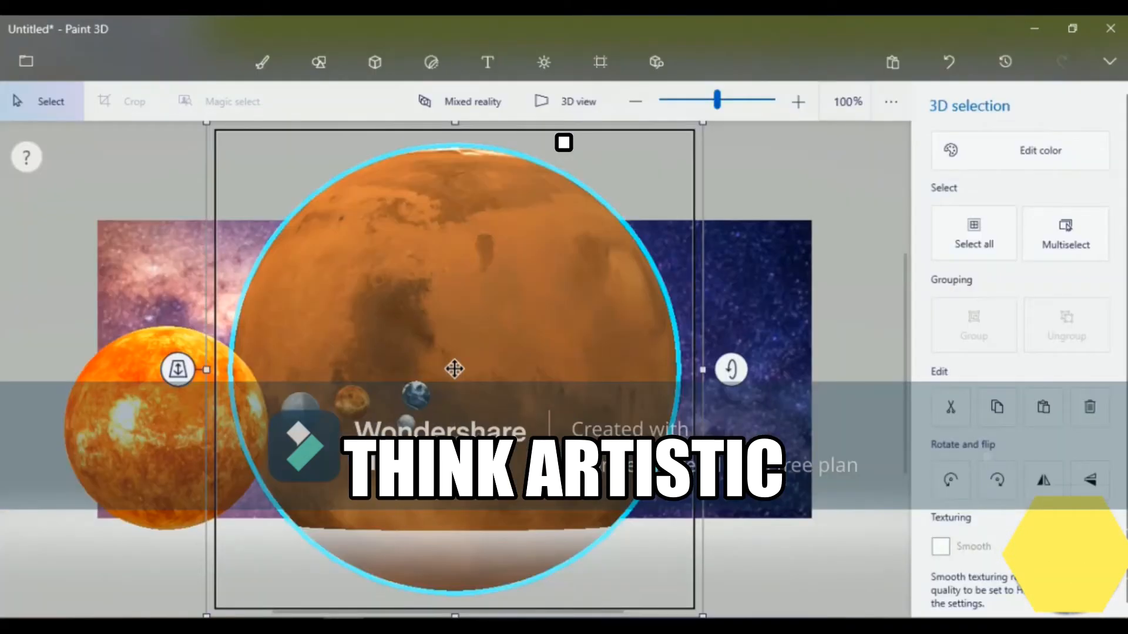
# Step: Shrink Mars to about Earth's size, place it to the right of Earth and deselect it
pyautogui.moveTo(509, 462); pyautogui.dragTo(574, 393)
pyautogui.moveTo(769, 547); pyautogui.dragTo(416, 215)
pyautogui.moveTo(382, 179); pyautogui.dragTo(646, 444)
pyautogui.moveTo(678, 482); pyautogui.dragTo(593, 421)
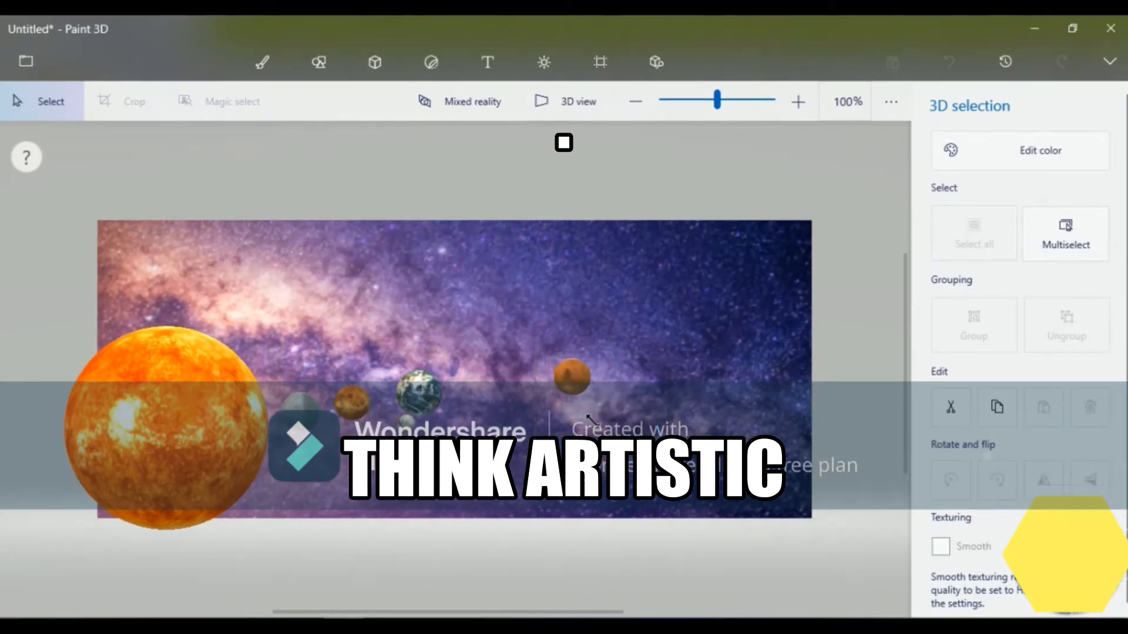
pyautogui.click(573, 378)
pyautogui.moveTo(573, 378); pyautogui.dragTo(481, 383)
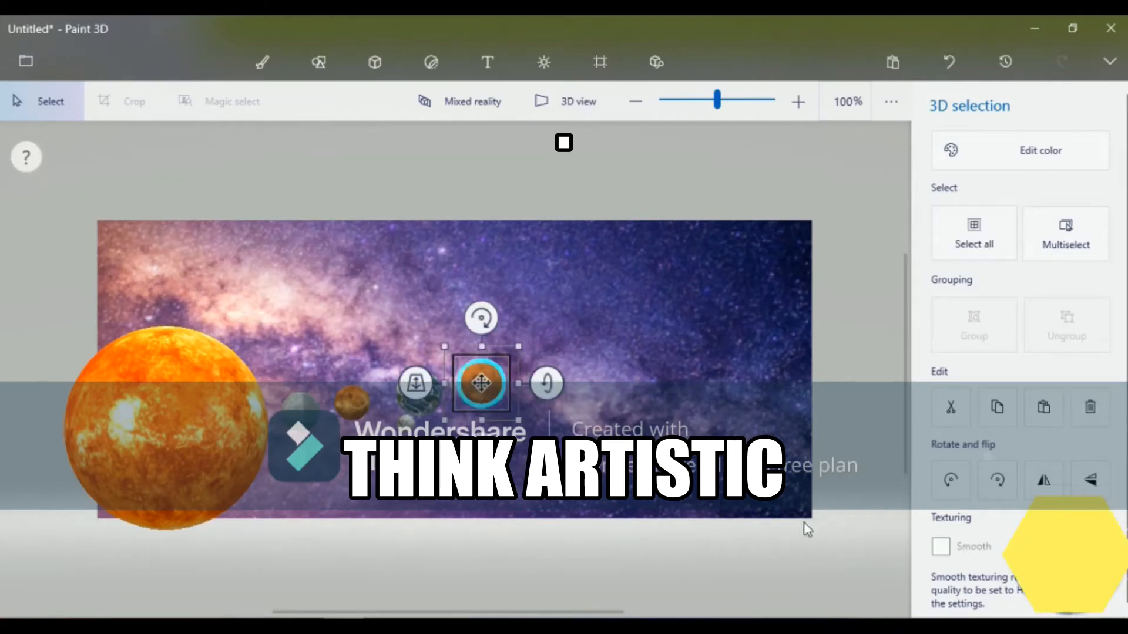
pyautogui.click(679, 332)
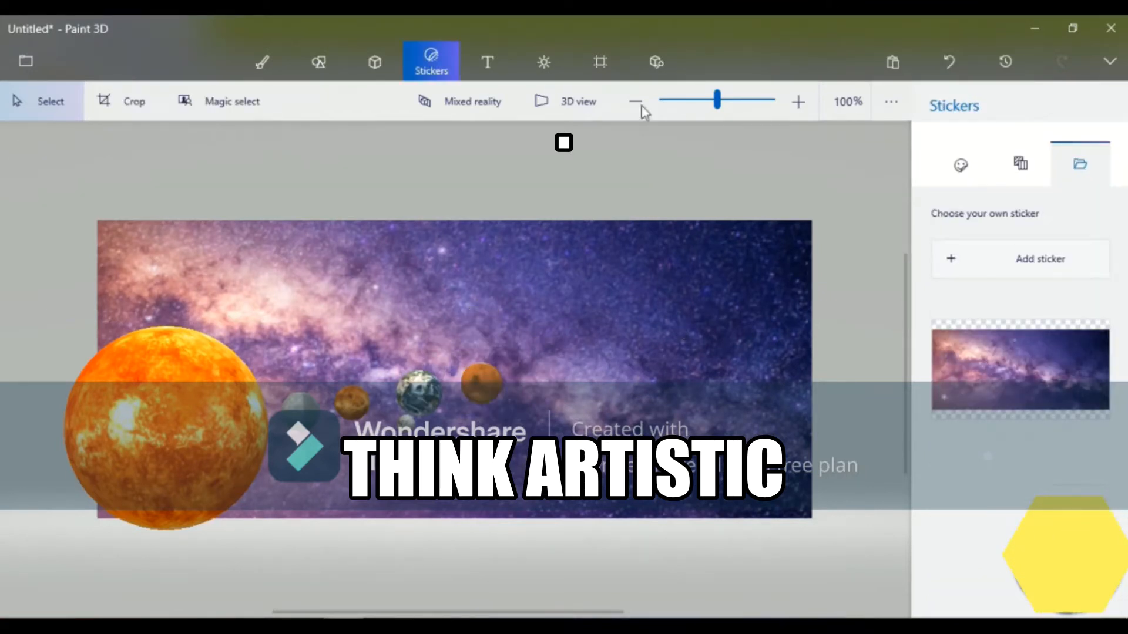
# Step: Insert the Jupiter model, shrink it to slightly larger than Mars, tilt it slightly and place it just right of Mars
pyautogui.click(658, 61)
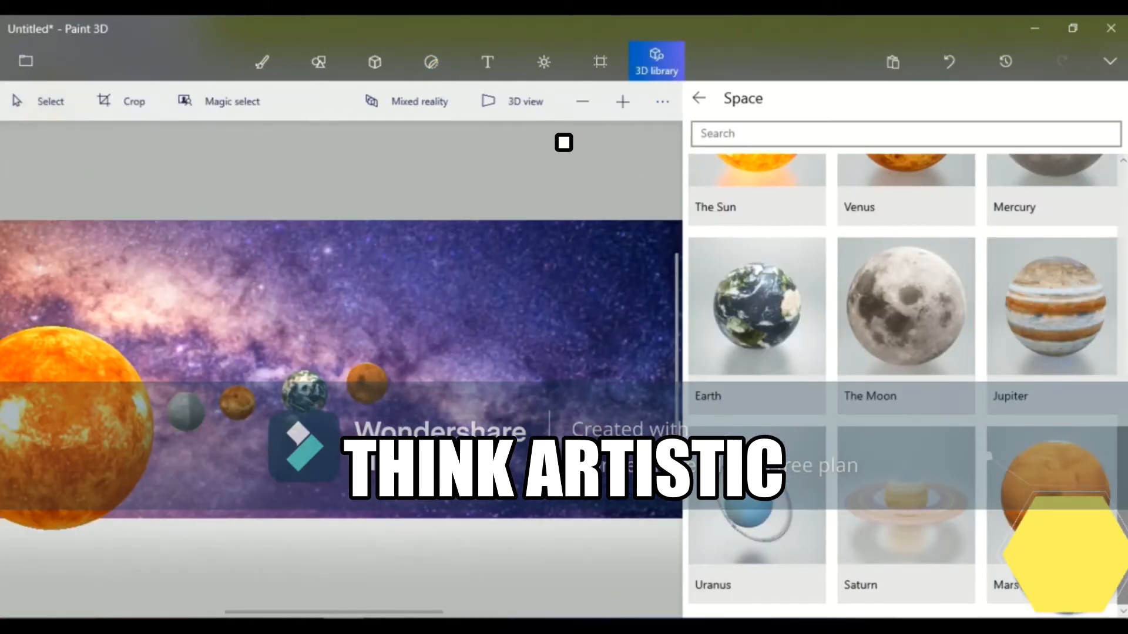
pyautogui.scroll(3, 907, 385)
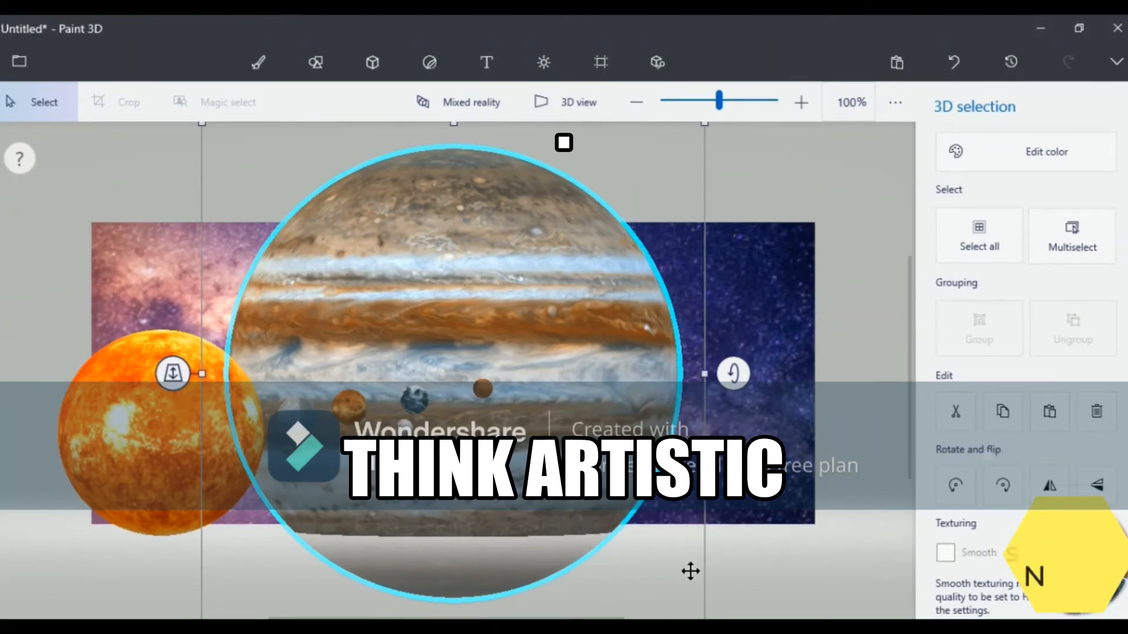
pyautogui.moveTo(454, 373); pyautogui.dragTo(538, 377)
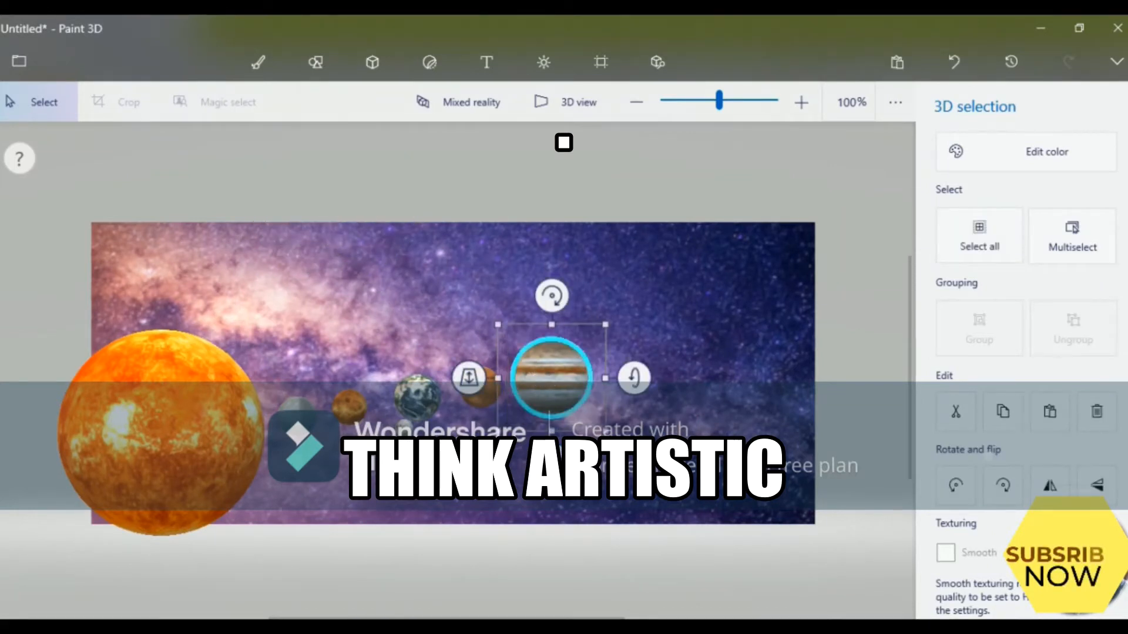
pyautogui.moveTo(634, 378); pyautogui.dragTo(633, 389)
pyautogui.moveTo(551, 472); pyautogui.dragTo(568, 471)
pyautogui.moveTo(557, 405); pyautogui.dragTo(549, 404)
pyautogui.moveTo(592, 435); pyautogui.dragTo(566, 409)
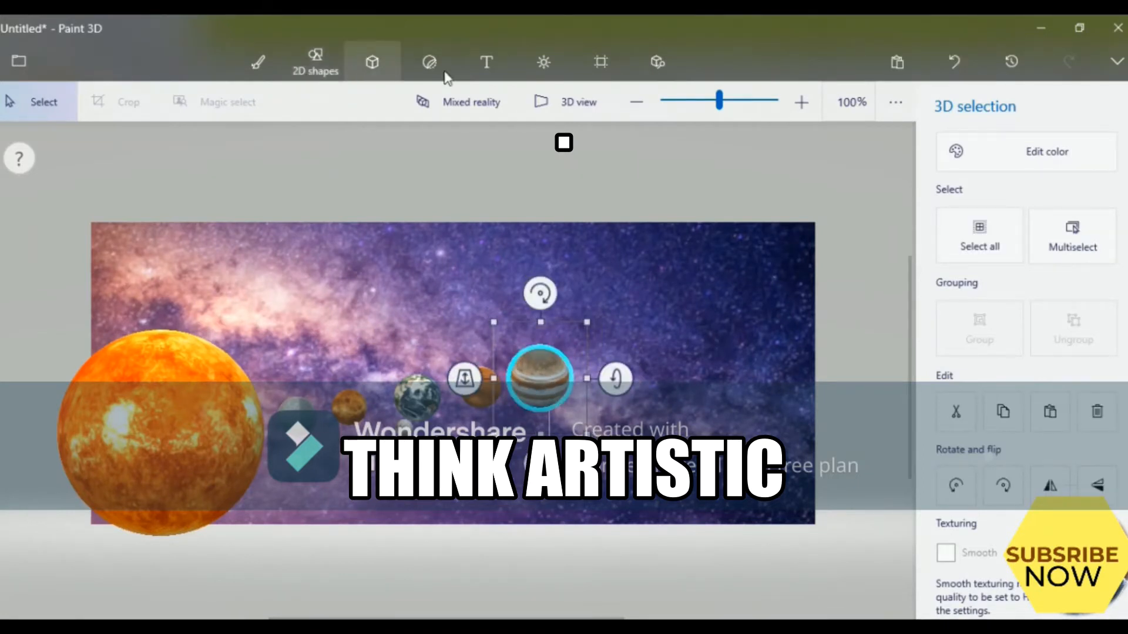
# Step: Insert the Saturn model from the Space collection, move it right of Jupiter and shrink it
pyautogui.click(656, 61)
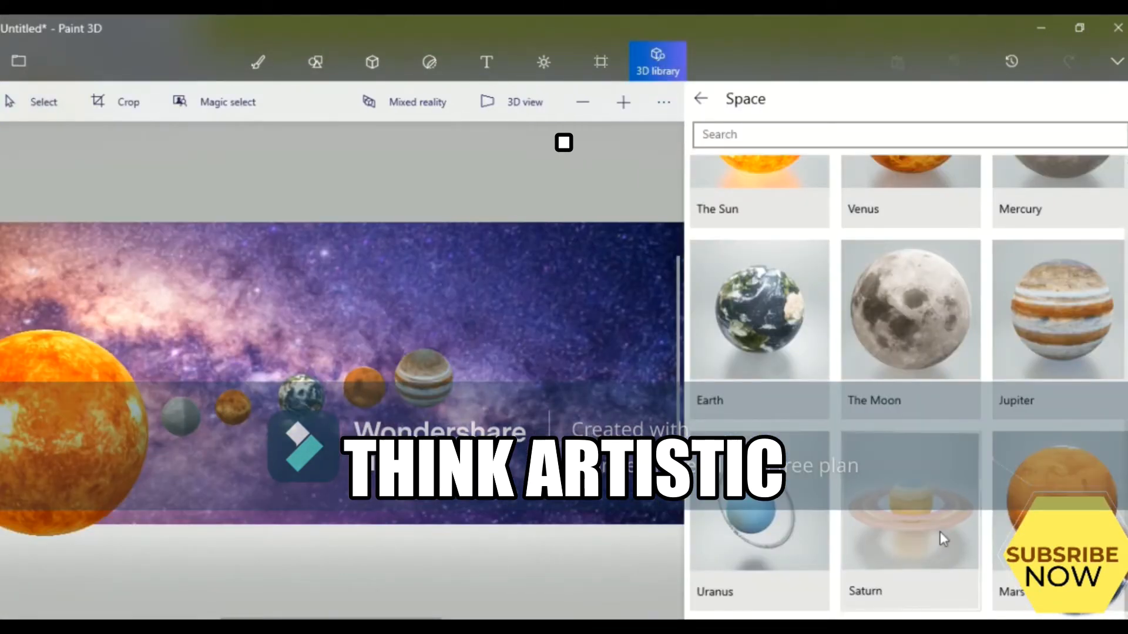
pyautogui.click(940, 531)
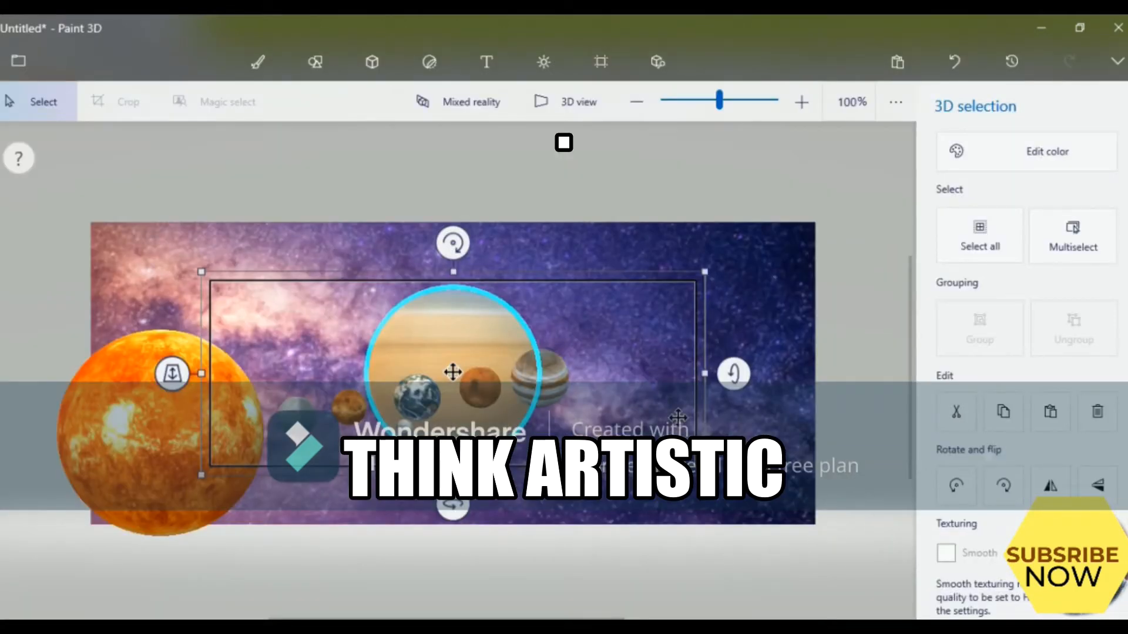
pyautogui.moveTo(682, 418); pyautogui.dragTo(837, 421)
pyautogui.moveTo(893, 466); pyautogui.dragTo(740, 367)
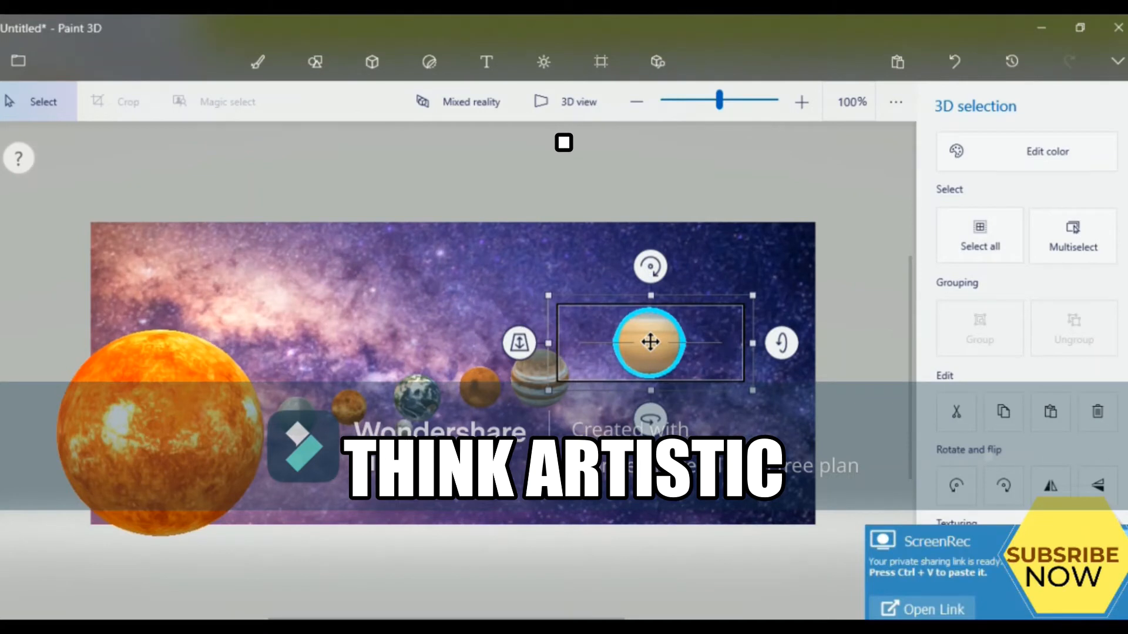
# Step: Rotate Saturn so its rings show and slant diagonally from upper left to lower right
pyautogui.moveTo(781, 342); pyautogui.dragTo(781, 354)
pyautogui.moveTo(671, 355); pyautogui.dragTo(673, 380)
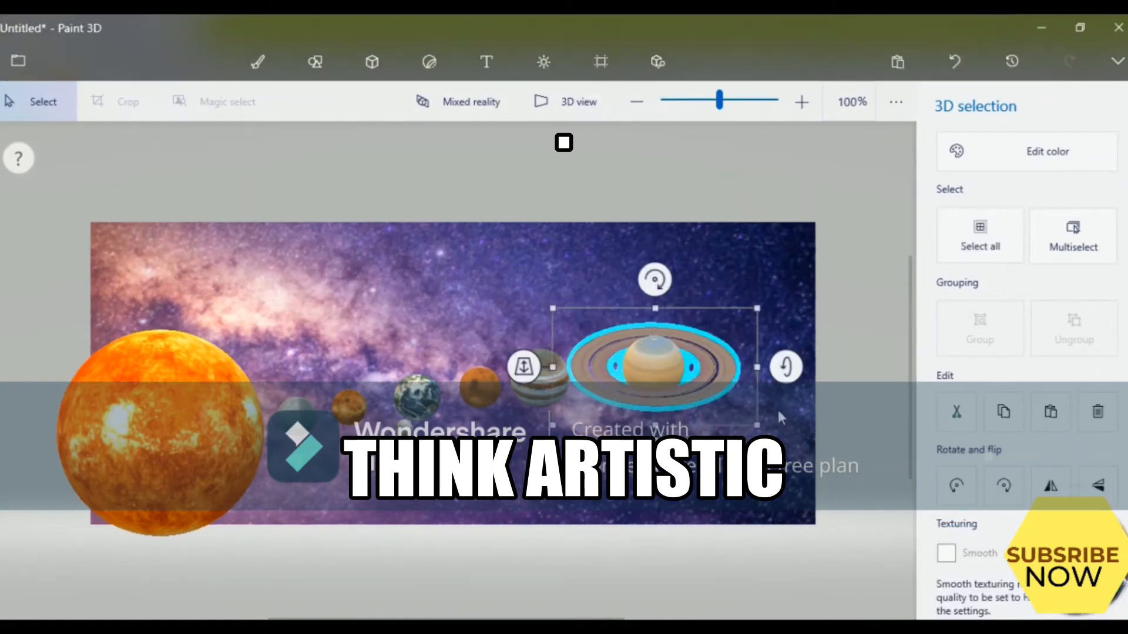
pyautogui.moveTo(654, 453); pyautogui.dragTo(615, 454)
pyautogui.moveTo(654, 279); pyautogui.dragTo(770, 341)
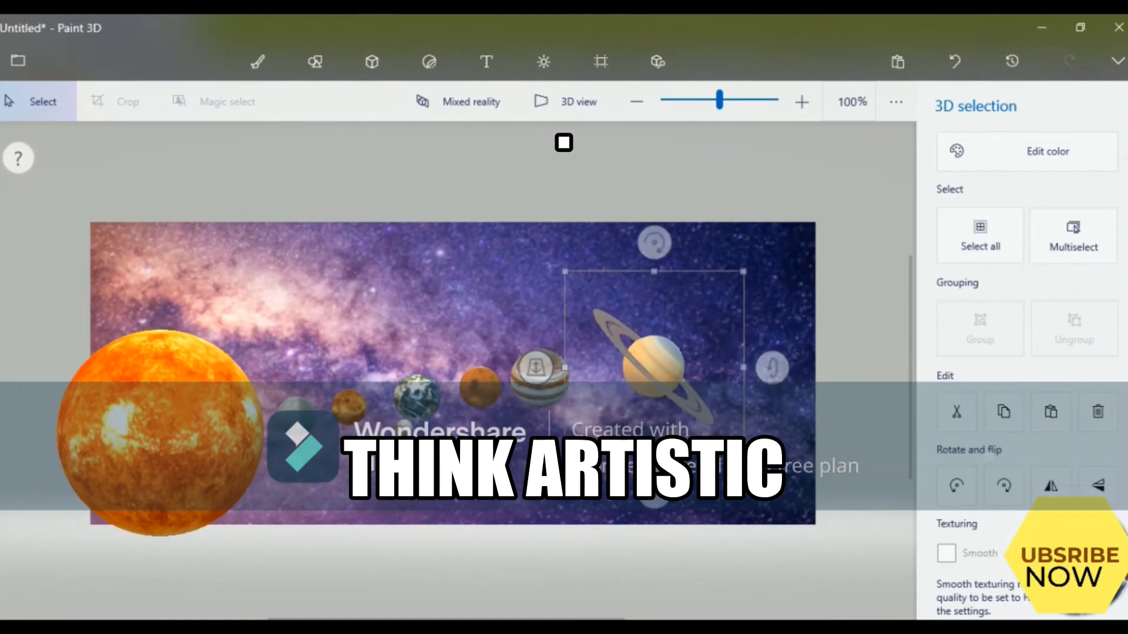
# Step: Reduce Saturn until its globe is smaller than Jupiter and move it close beside Jupiter's right edge
pyautogui.moveTo(667, 385); pyautogui.dragTo(678, 396)
pyautogui.moveTo(651, 357); pyautogui.dragTo(621, 379)
pyautogui.moveTo(664, 430); pyautogui.dragTo(671, 440)
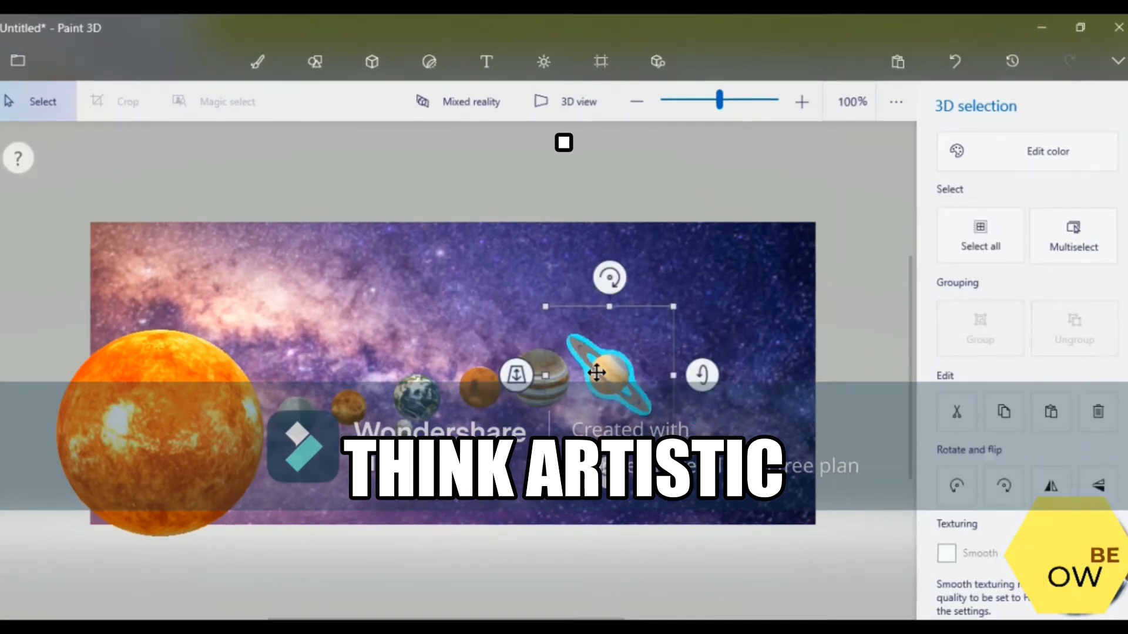
pyautogui.moveTo(597, 373); pyautogui.dragTo(595, 367)
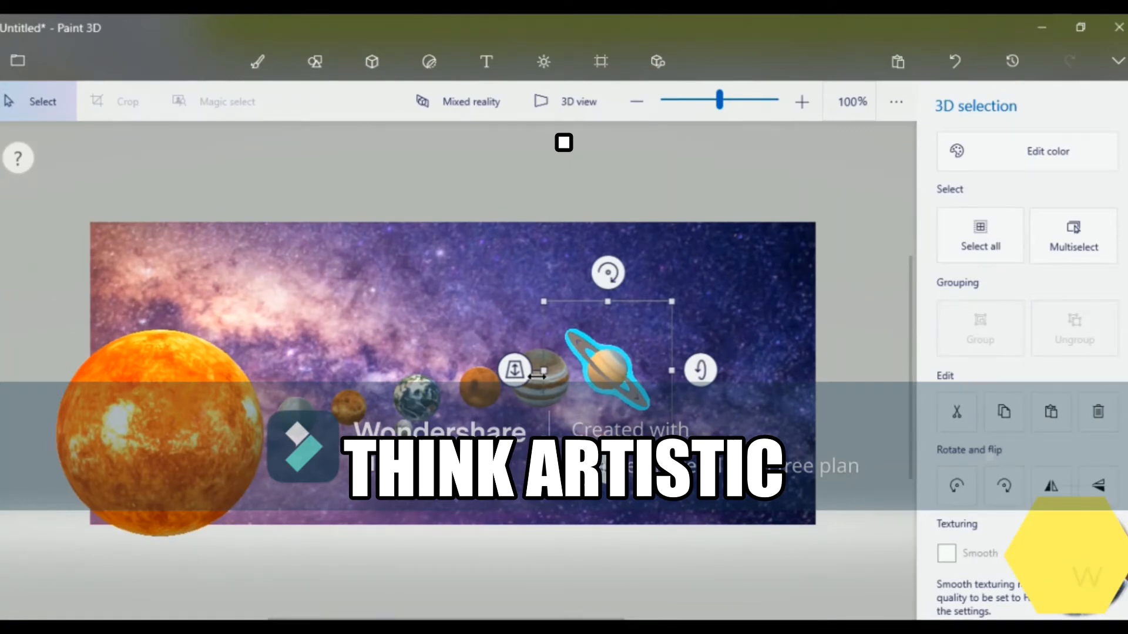
# Step: Insert the Uranus model from the Space collection, shrink it and move it to the right of Saturn
pyautogui.click(662, 52)
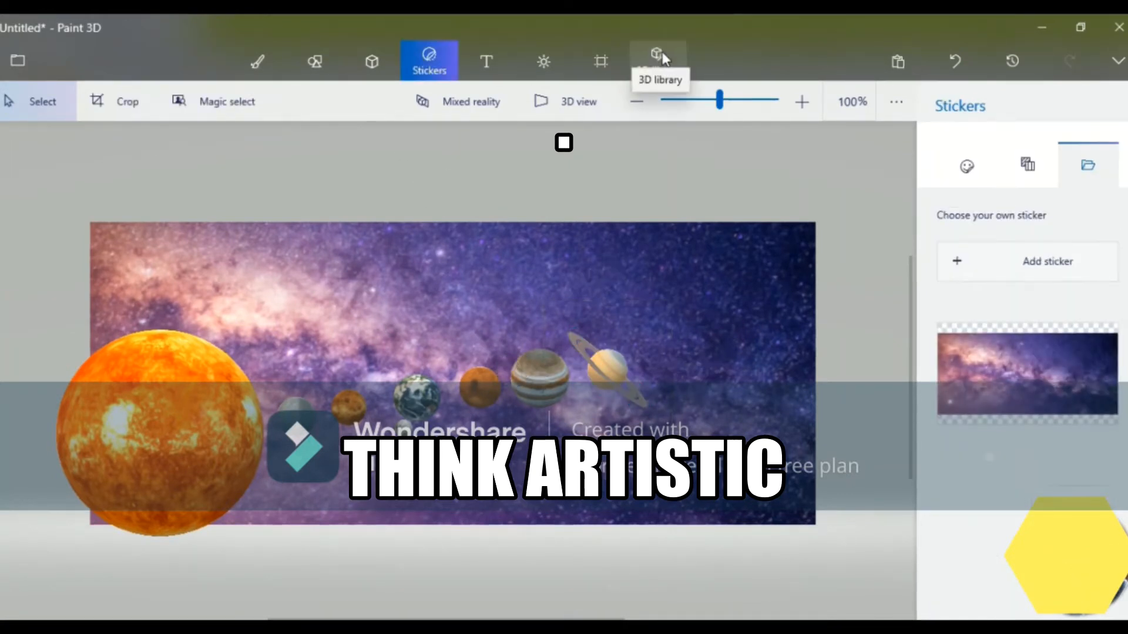
pyautogui.click(661, 57)
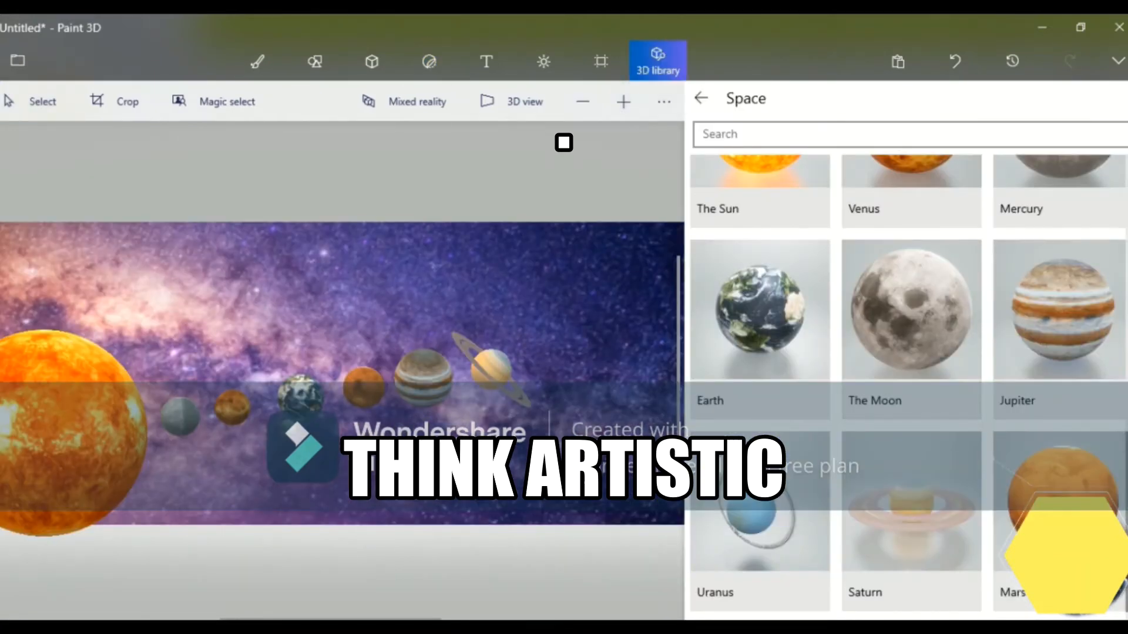
pyautogui.click(788, 536)
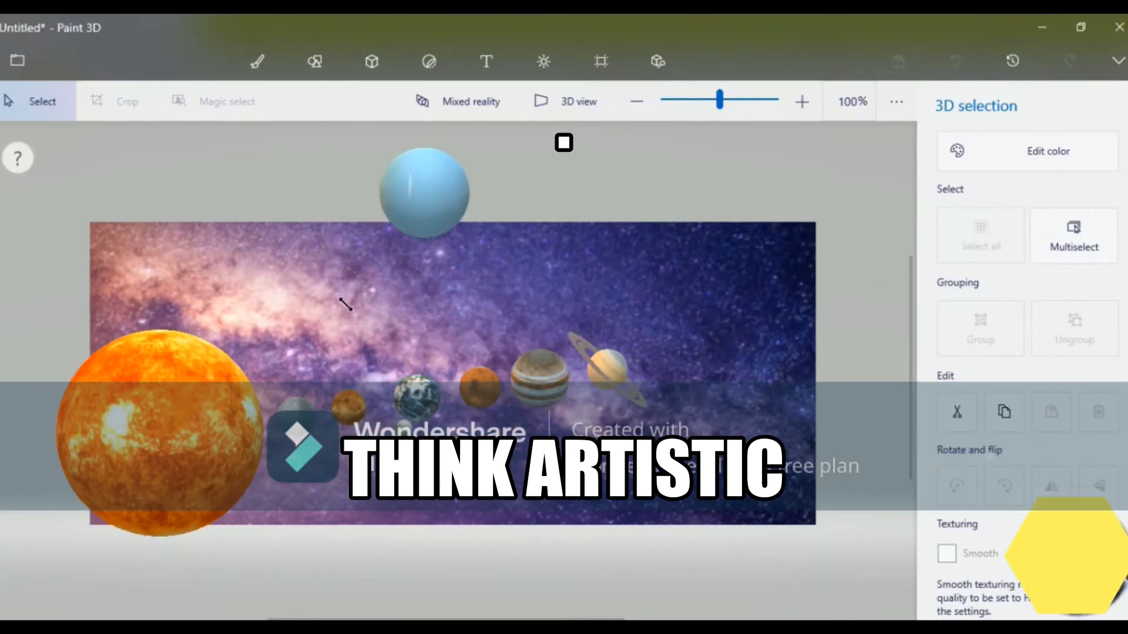
pyautogui.moveTo(345, 304); pyautogui.dragTo(311, 192)
pyautogui.moveTo(404, 159); pyautogui.dragTo(673, 359)
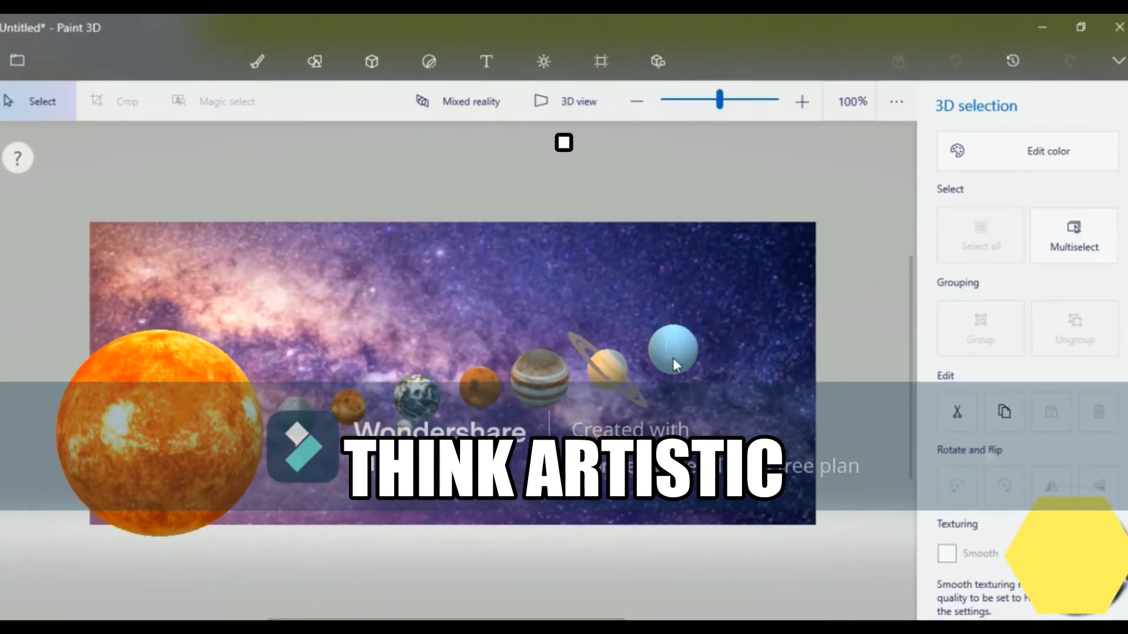
# Step: Rotate Uranus so its ring shows and slants from lower left to upper right, then shrink it and place it close beside Saturn
pyautogui.moveTo(674, 451)
pyautogui.mouseDown()
pyautogui.moveTo(644, 451)
pyautogui.moveTo(655, 451)
pyautogui.mouseUp()
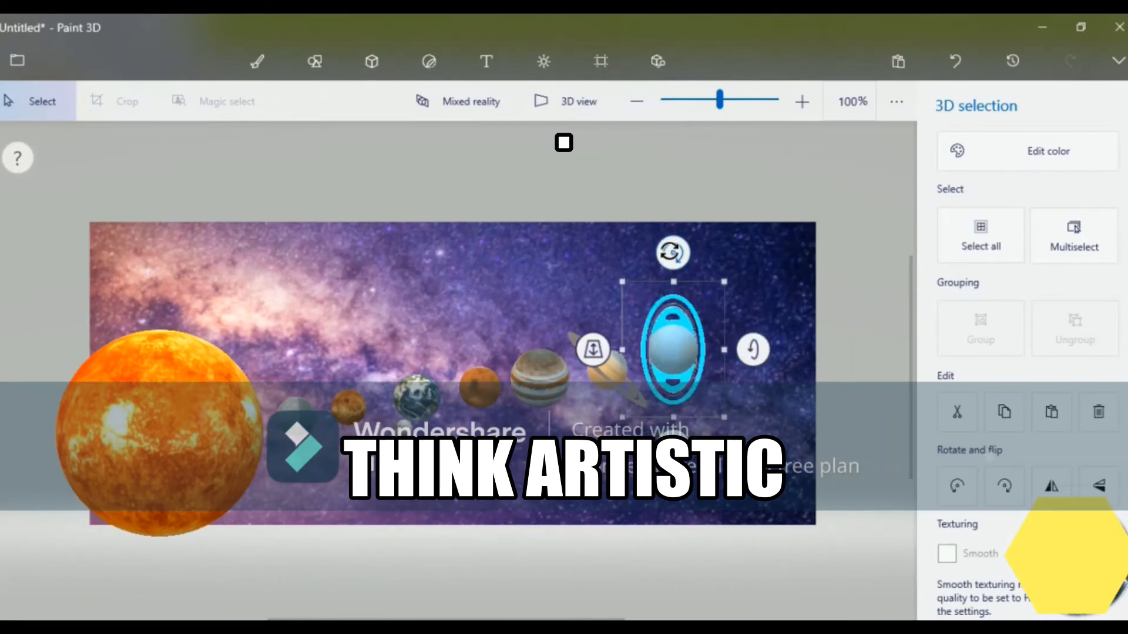
pyautogui.moveTo(673, 253); pyautogui.dragTo(608, 412)
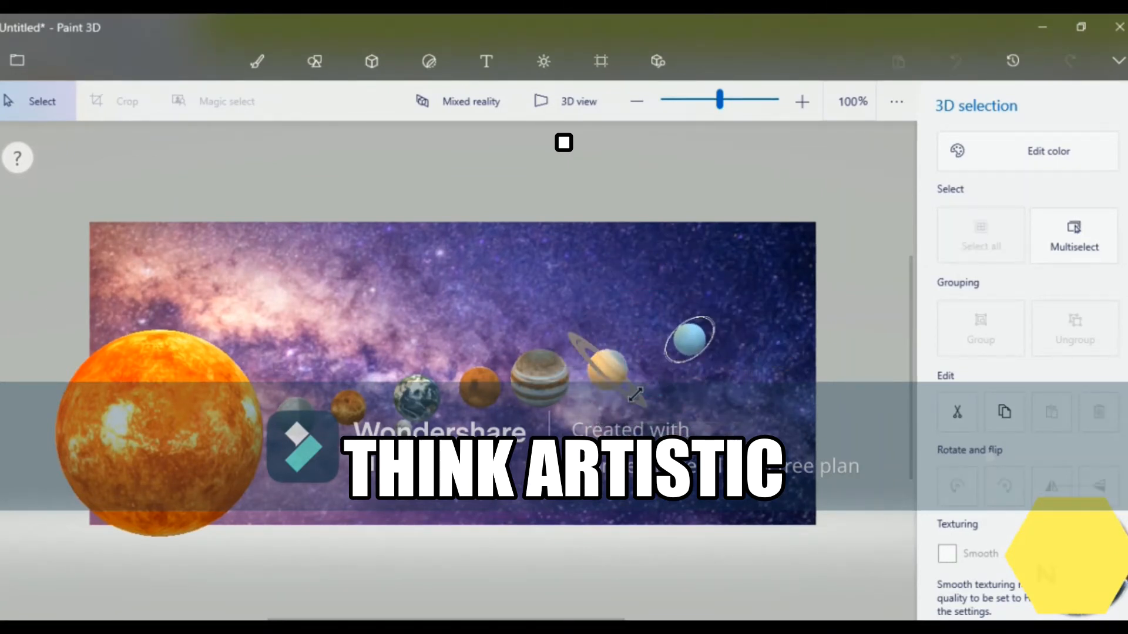
pyautogui.click(688, 342)
pyautogui.moveTo(684, 343); pyautogui.dragTo(661, 356)
pyautogui.click(428, 60)
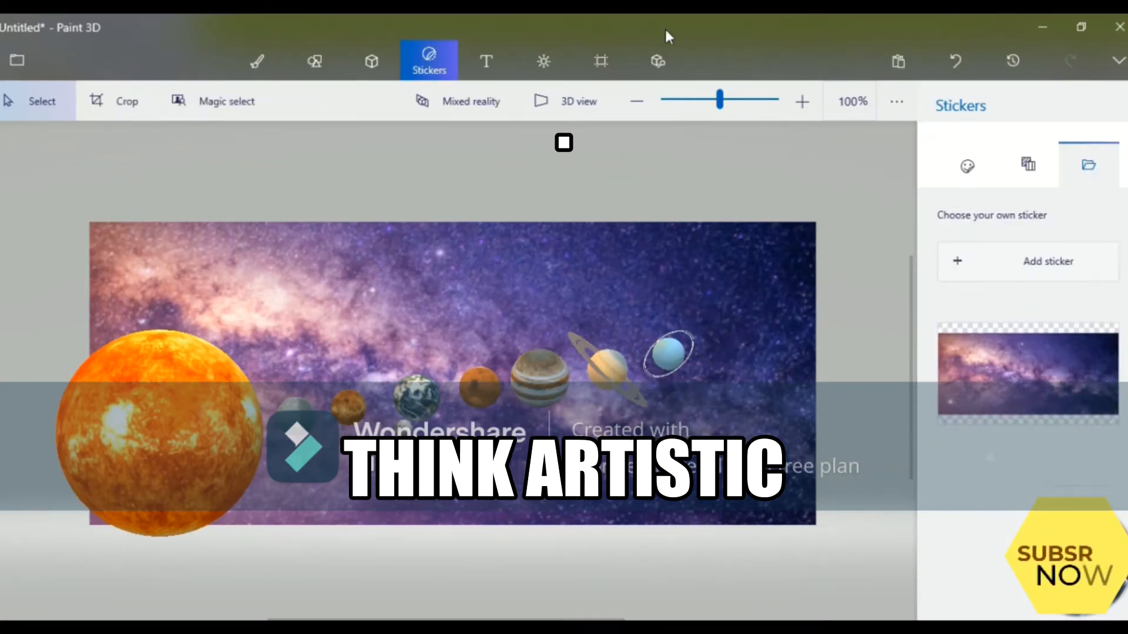
# Step: Insert the Neptune model from the Space collection, shrink it to slightly smaller than Uranus's globe and place it just right of Uranus
pyautogui.click(655, 61)
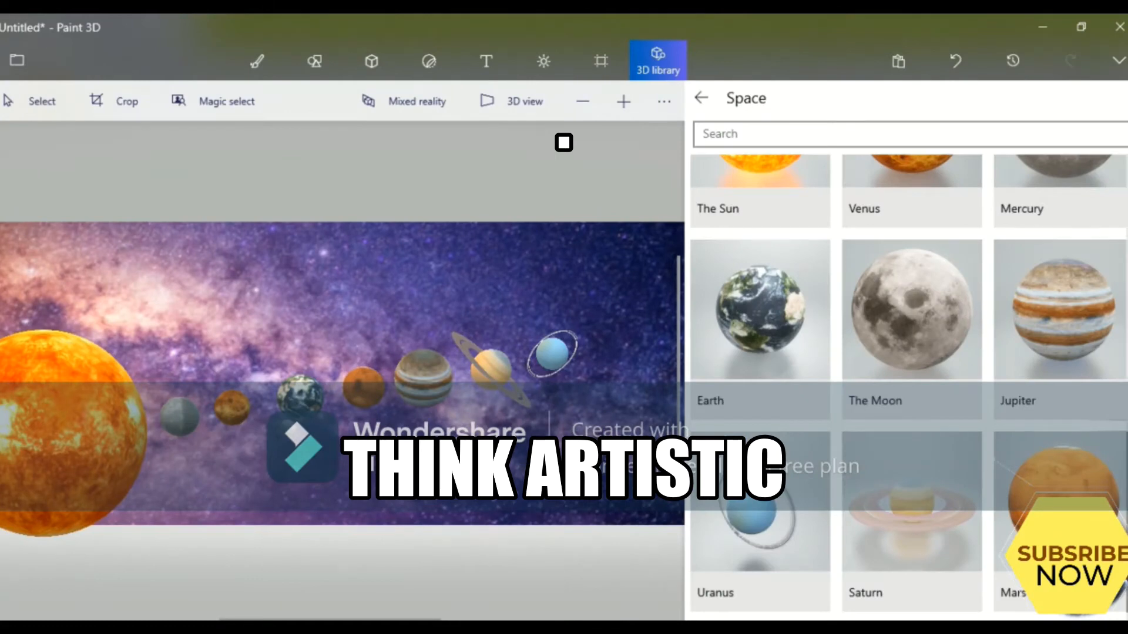
pyautogui.scroll(5, 908, 388)
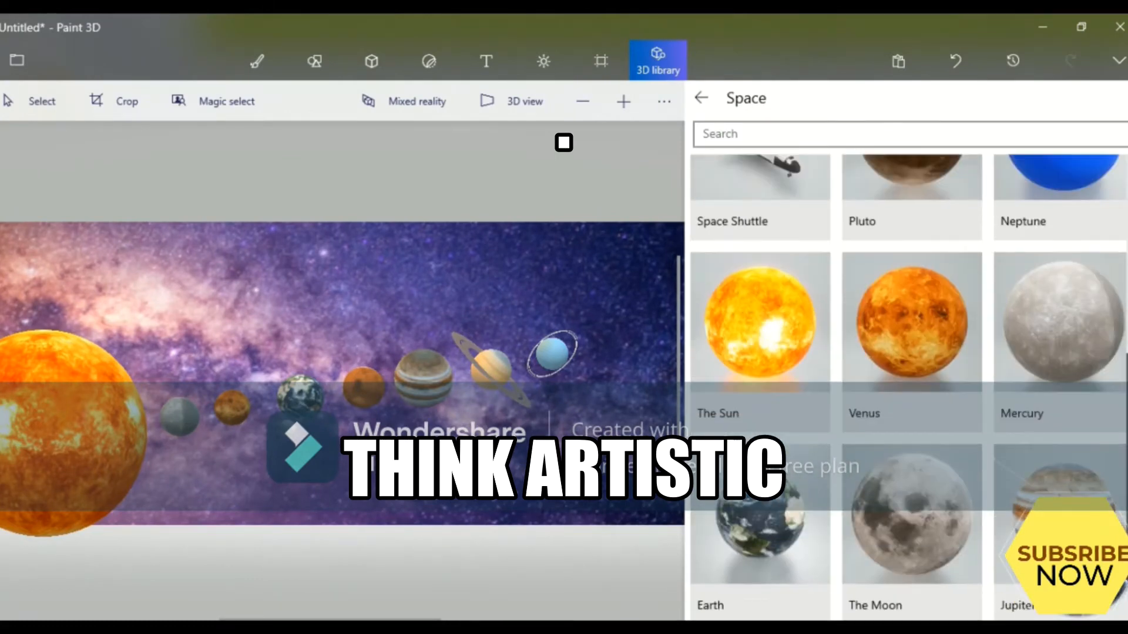
pyautogui.click(1046, 360)
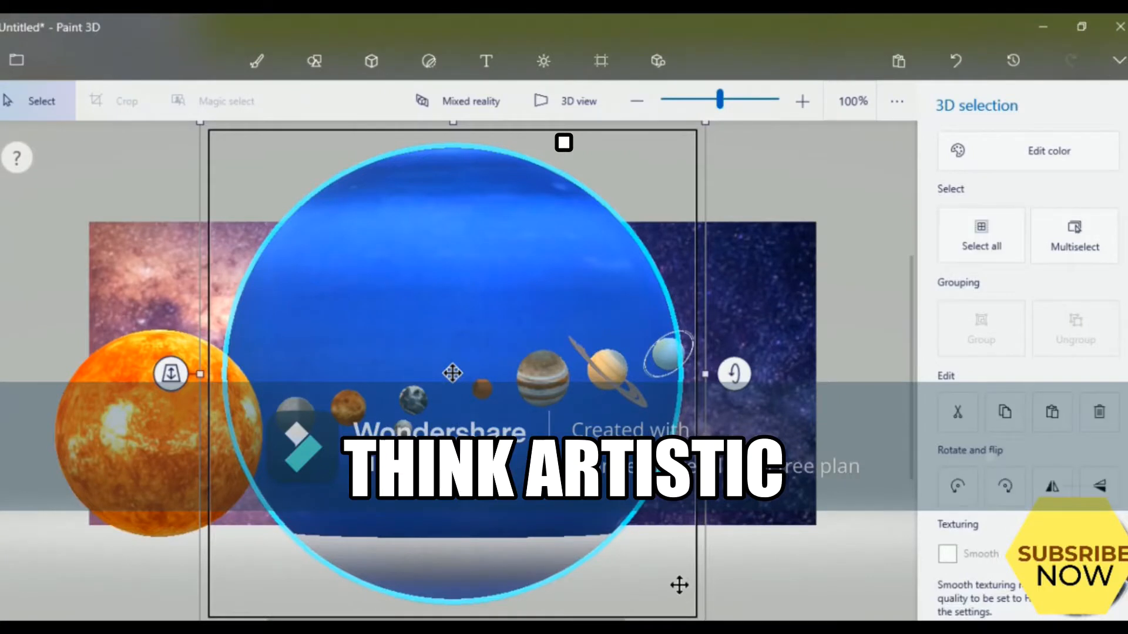
pyautogui.moveTo(679, 585); pyautogui.dragTo(679, 561)
pyautogui.moveTo(708, 604); pyautogui.dragTo(301, 199)
pyautogui.moveTo(256, 154); pyautogui.dragTo(742, 347)
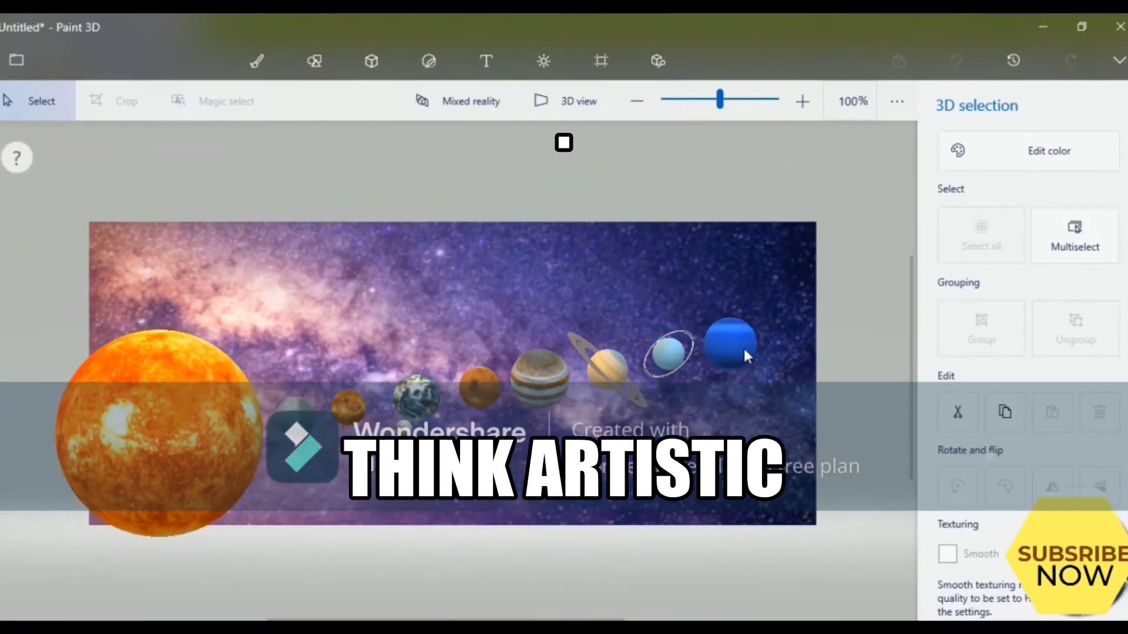
pyautogui.moveTo(775, 392); pyautogui.dragTo(737, 356)
pyautogui.moveTo(728, 409); pyautogui.dragTo(758, 409)
pyautogui.click(748, 461)
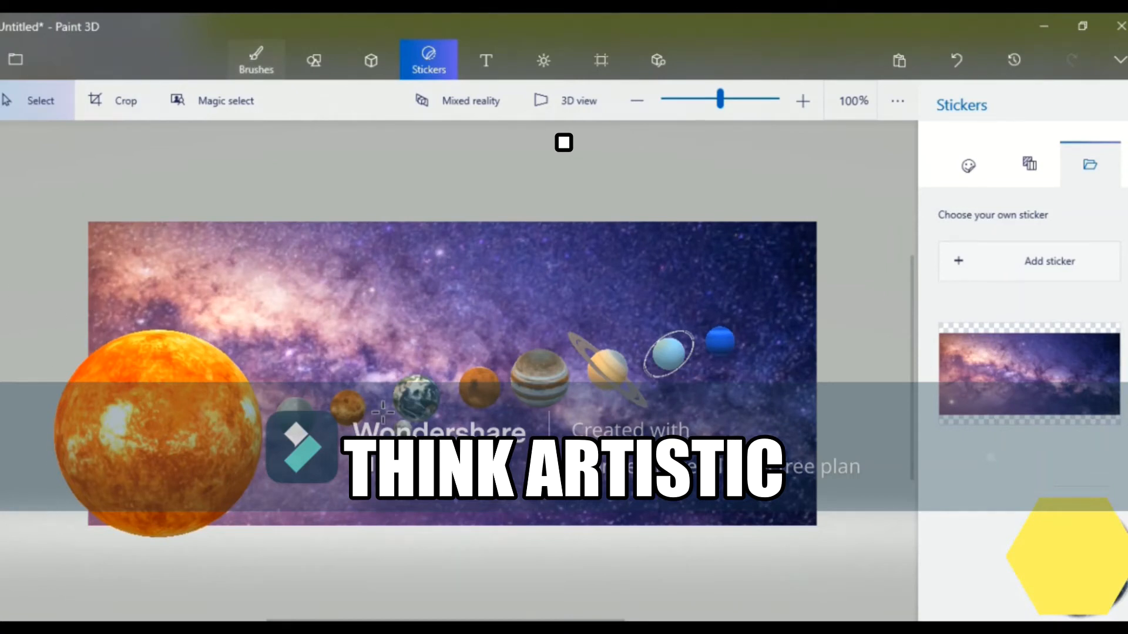
pyautogui.click(256, 58)
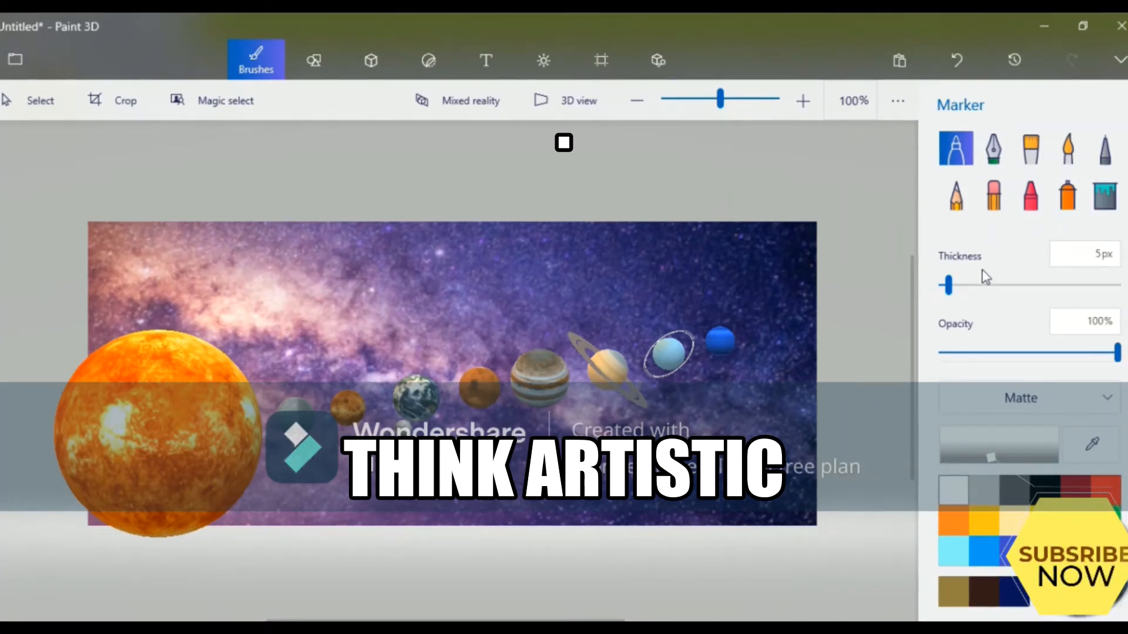
pyautogui.moveTo(948, 285); pyautogui.dragTo(984, 286)
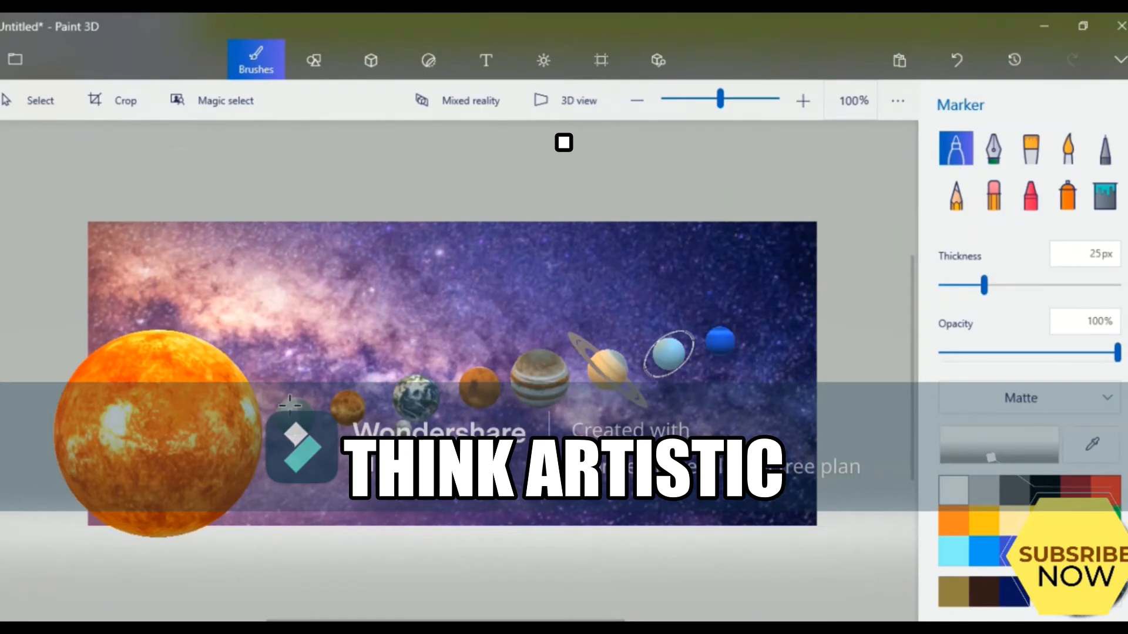
pyautogui.moveTo(289, 405); pyautogui.dragTo(262, 388)
pyautogui.moveTo(83, 300)
pyautogui.mouseDown()
pyautogui.moveTo(206, 301)
pyautogui.moveTo(297, 403)
pyautogui.mouseUp()
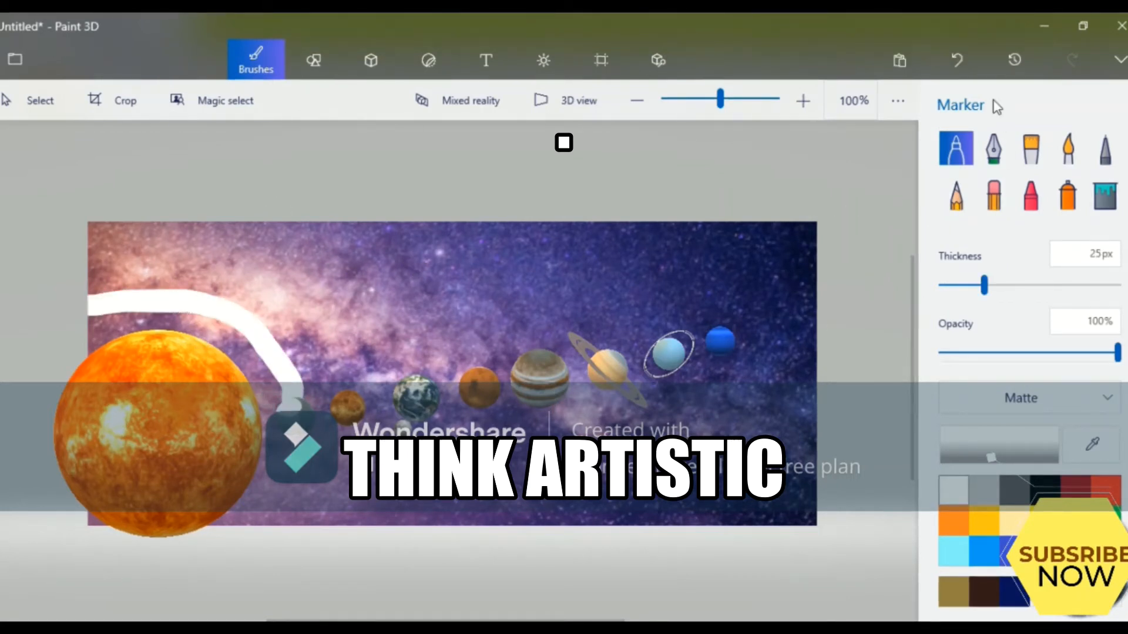
pyautogui.click(956, 59)
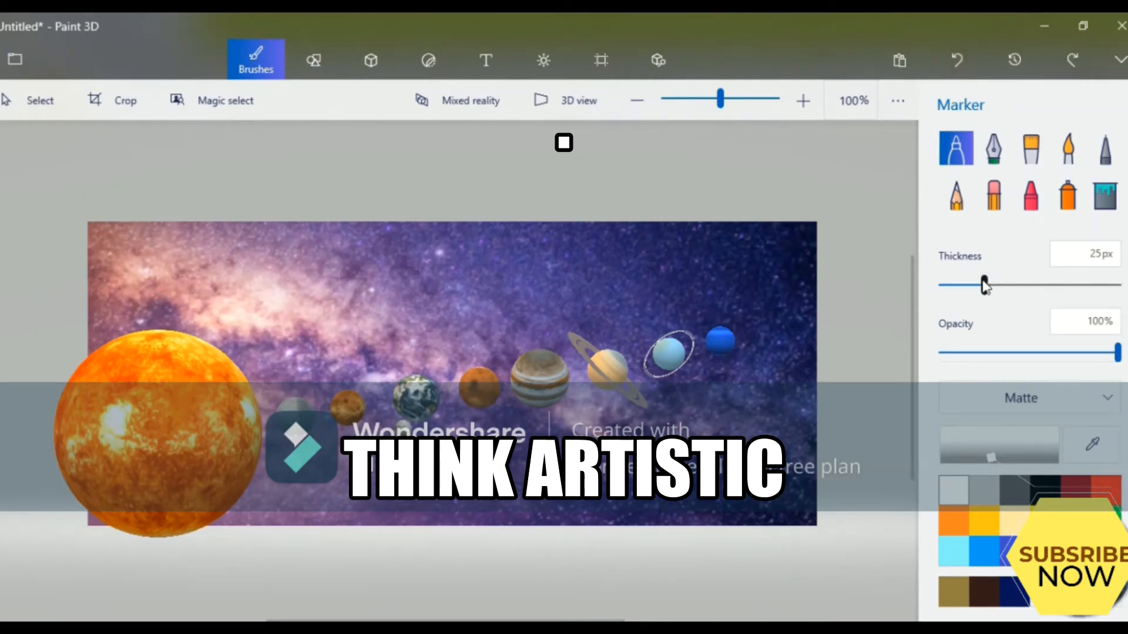
pyautogui.moveTo(962, 288); pyautogui.dragTo(954, 289)
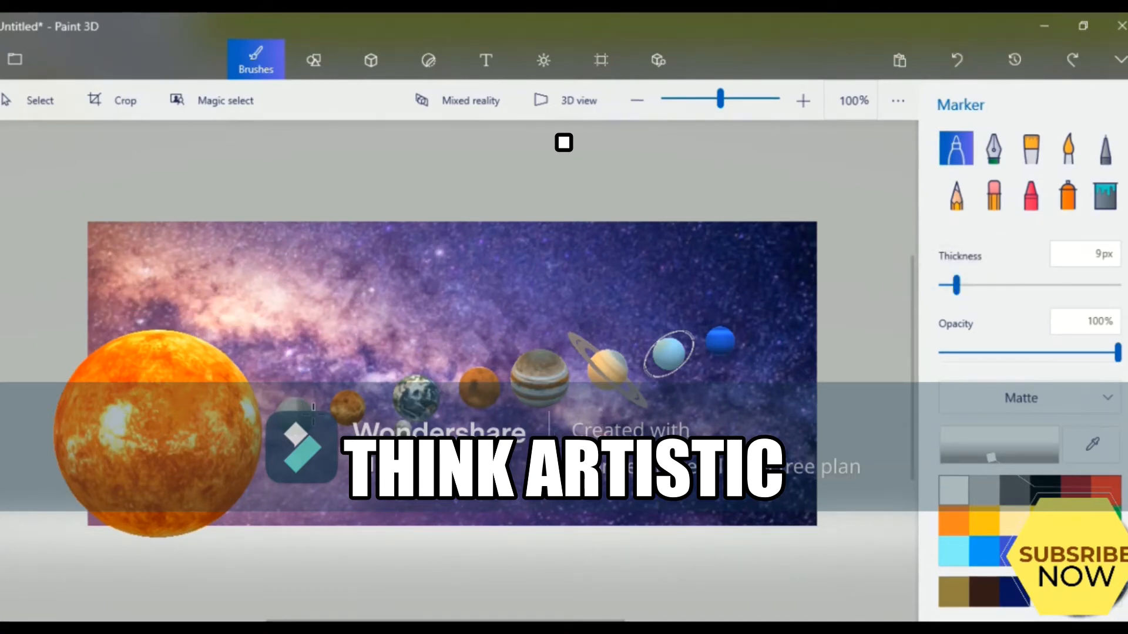
pyautogui.click(290, 400)
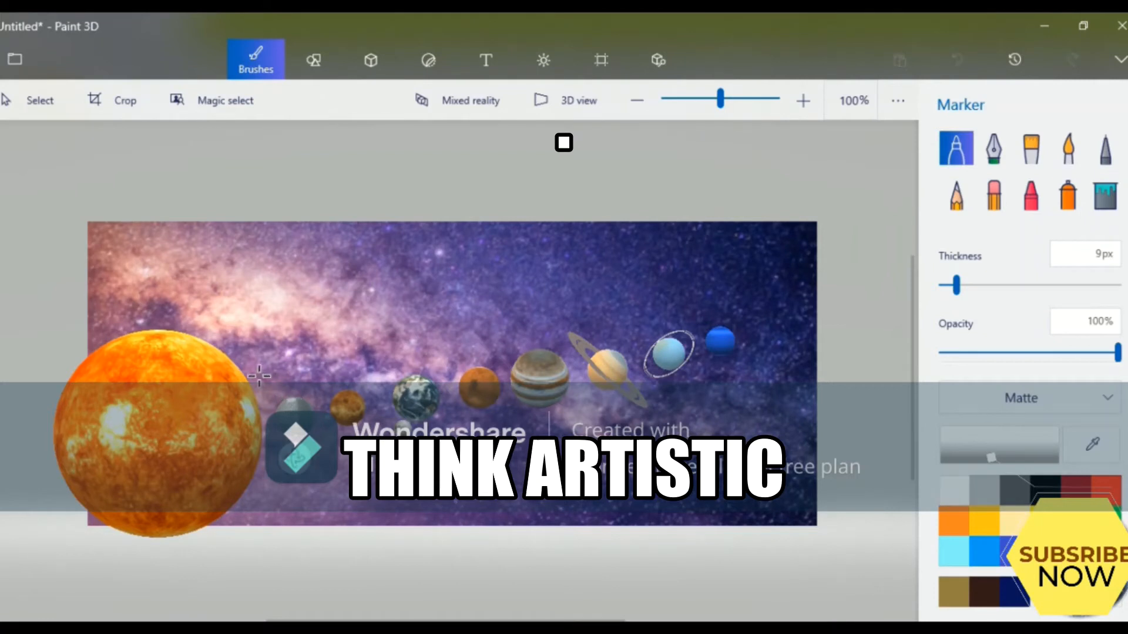
pyautogui.moveTo(90, 325)
pyautogui.mouseDown()
pyautogui.moveTo(168, 317)
pyautogui.moveTo(266, 365)
pyautogui.moveTo(297, 405)
pyautogui.mouseUp()
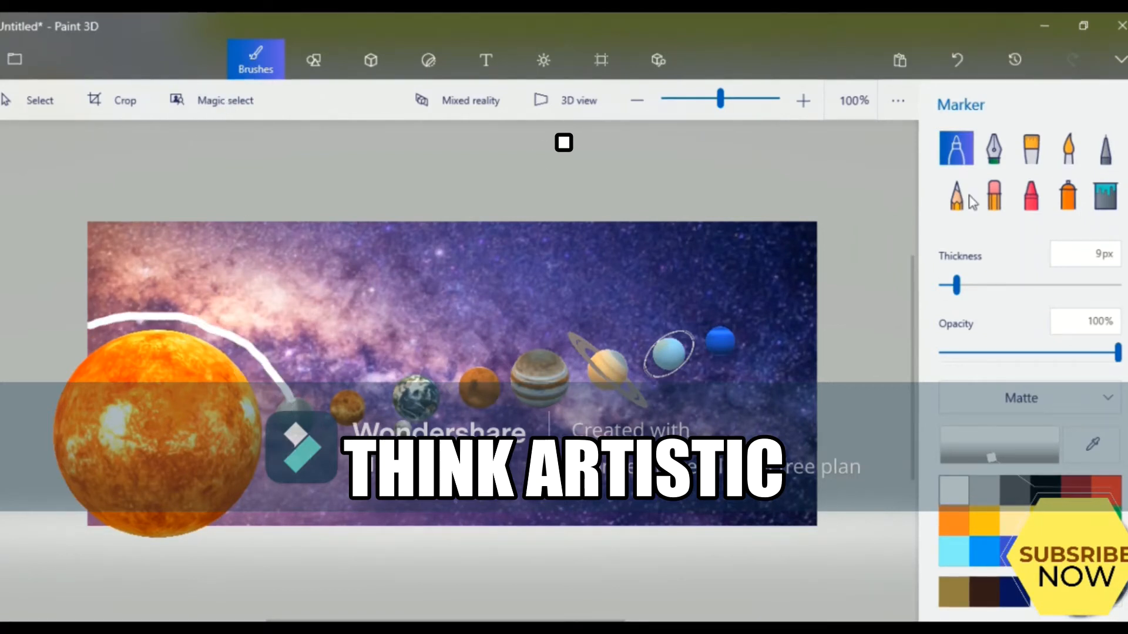
pyautogui.click(957, 60)
pyautogui.moveTo(956, 285); pyautogui.dragTo(950, 286)
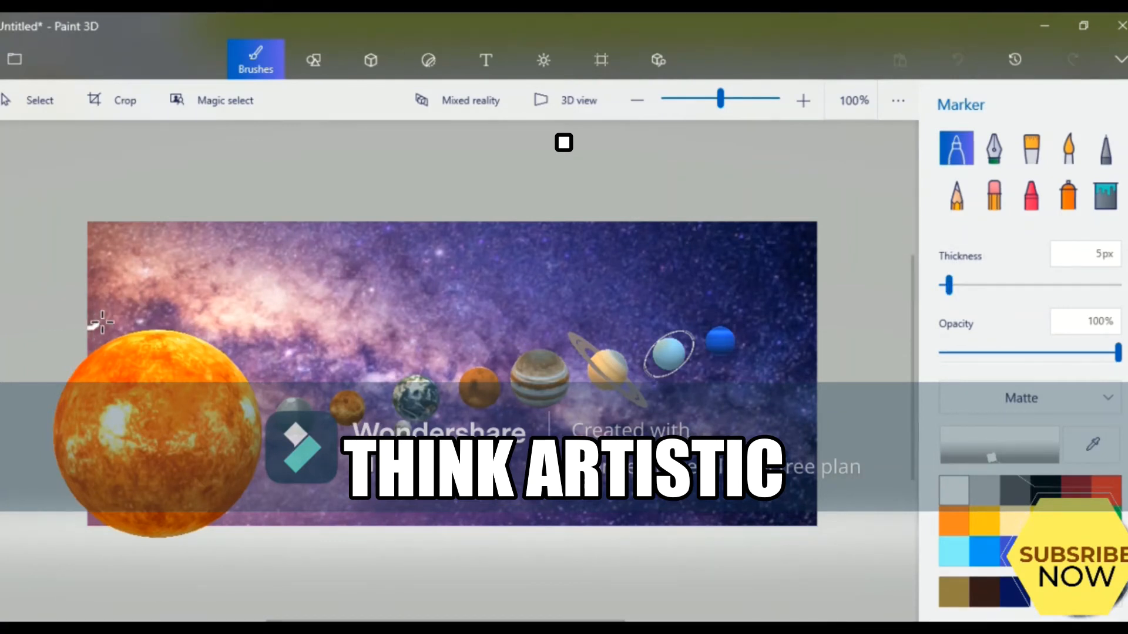
pyautogui.moveTo(91, 326); pyautogui.dragTo(197, 322)
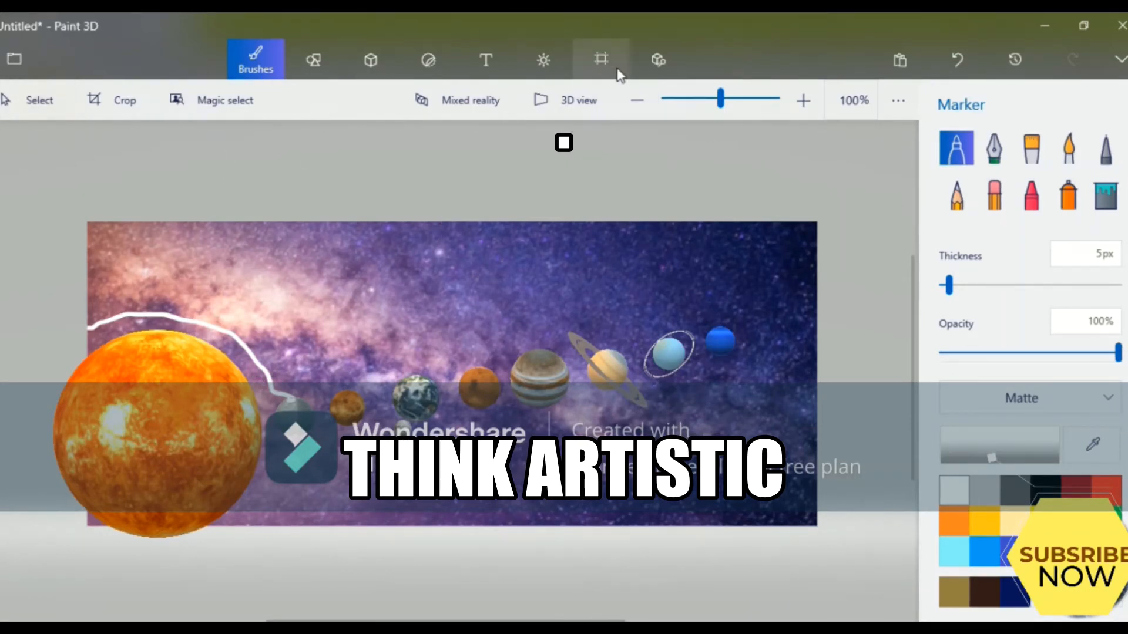
pyautogui.click(957, 59)
pyautogui.moveTo(948, 286); pyautogui.dragTo(942, 286)
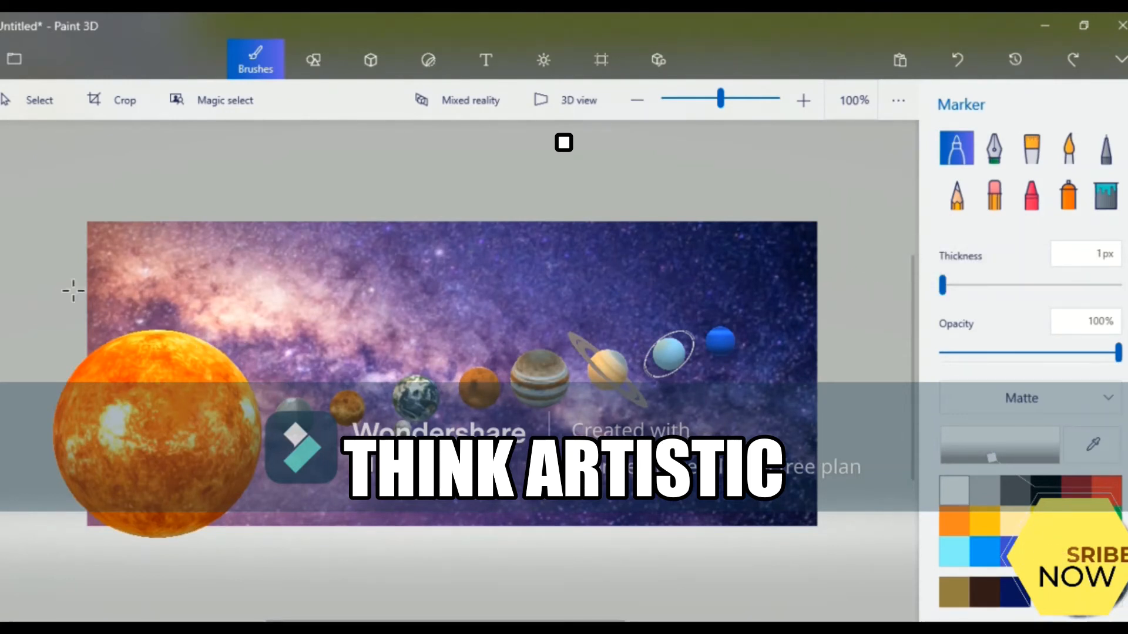
pyautogui.moveTo(80, 318)
pyautogui.mouseDown()
pyautogui.moveTo(173, 312)
pyautogui.moveTo(258, 361)
pyautogui.moveTo(286, 396)
pyautogui.mouseUp()
pyautogui.moveTo(307, 489); pyautogui.dragTo(281, 526)
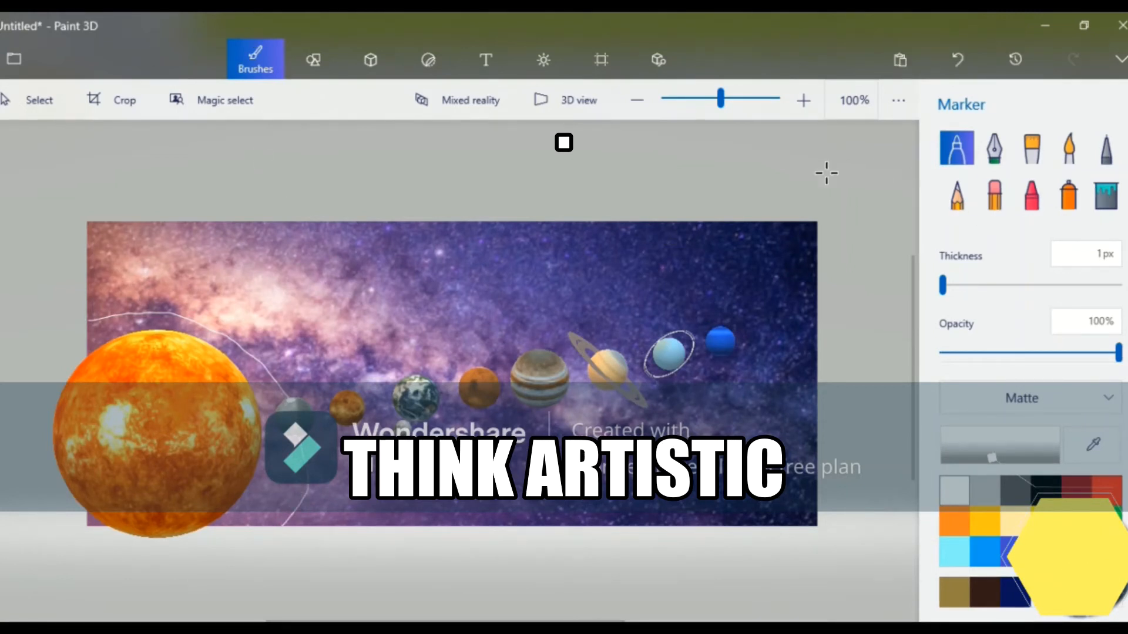
pyautogui.click(957, 59)
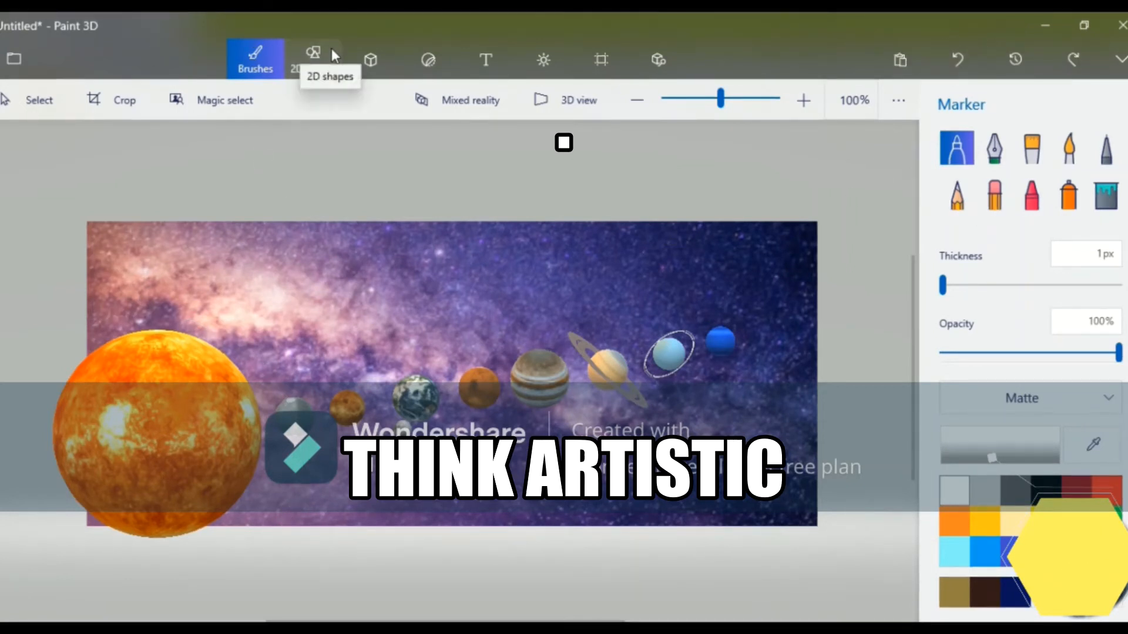
# Step: Draw a 3-point curve arching over the Sun from the background's left edge down to Mercury
pyautogui.click(331, 49)
pyautogui.click(993, 167)
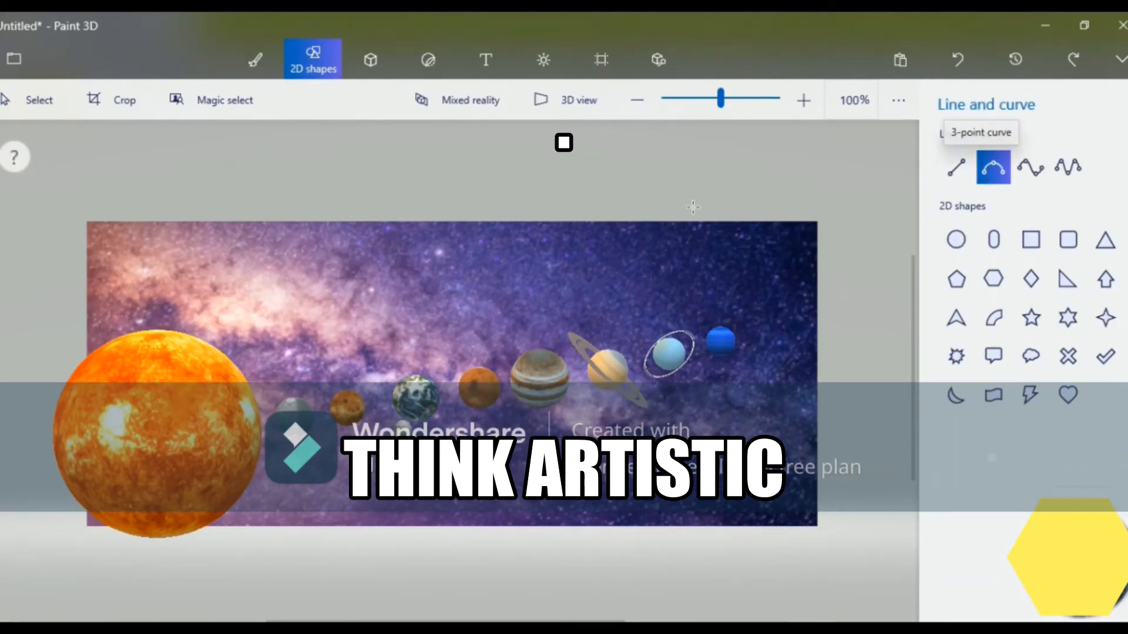
pyautogui.moveTo(88, 310)
pyautogui.mouseDown()
pyautogui.moveTo(187, 303)
pyautogui.moveTo(252, 346)
pyautogui.moveTo(253, 382)
pyautogui.moveTo(259, 352)
pyautogui.moveTo(301, 362)
pyautogui.moveTo(287, 390)
pyautogui.moveTo(290, 346)
pyautogui.mouseUp()
pyautogui.moveTo(196, 302)
pyautogui.mouseDown()
pyautogui.moveTo(202, 272)
pyautogui.moveTo(199, 287)
pyautogui.mouseUp()
pyautogui.moveTo(320, 380)
pyautogui.mouseDown()
pyautogui.moveTo(314, 422)
pyautogui.moveTo(307, 393)
pyautogui.mouseUp()
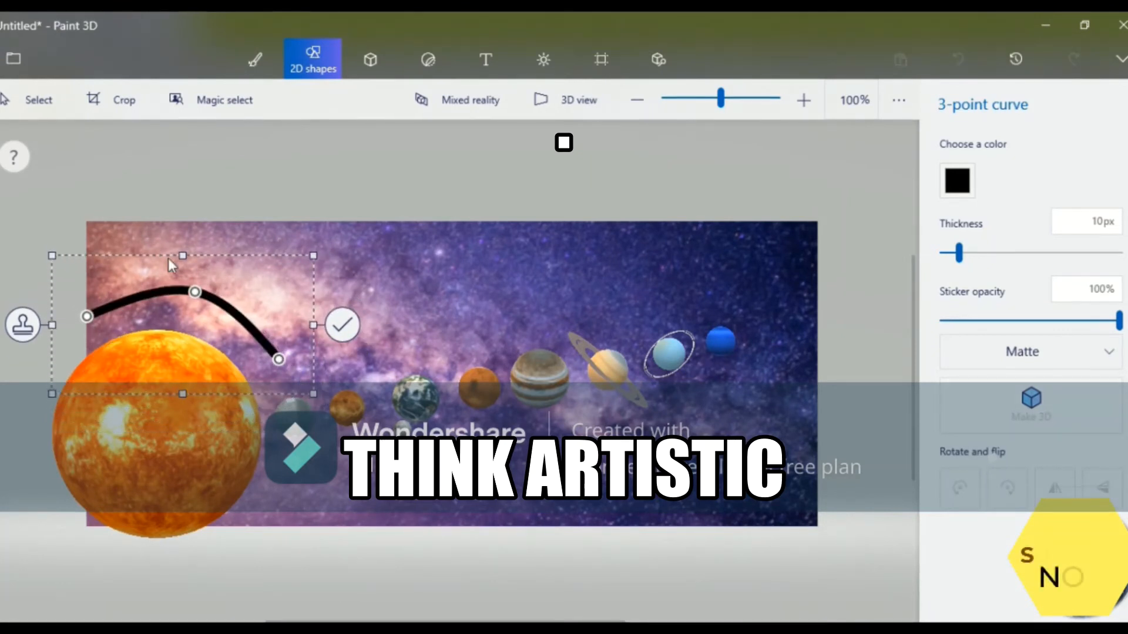
pyautogui.moveTo(86, 316); pyautogui.dragTo(88, 294)
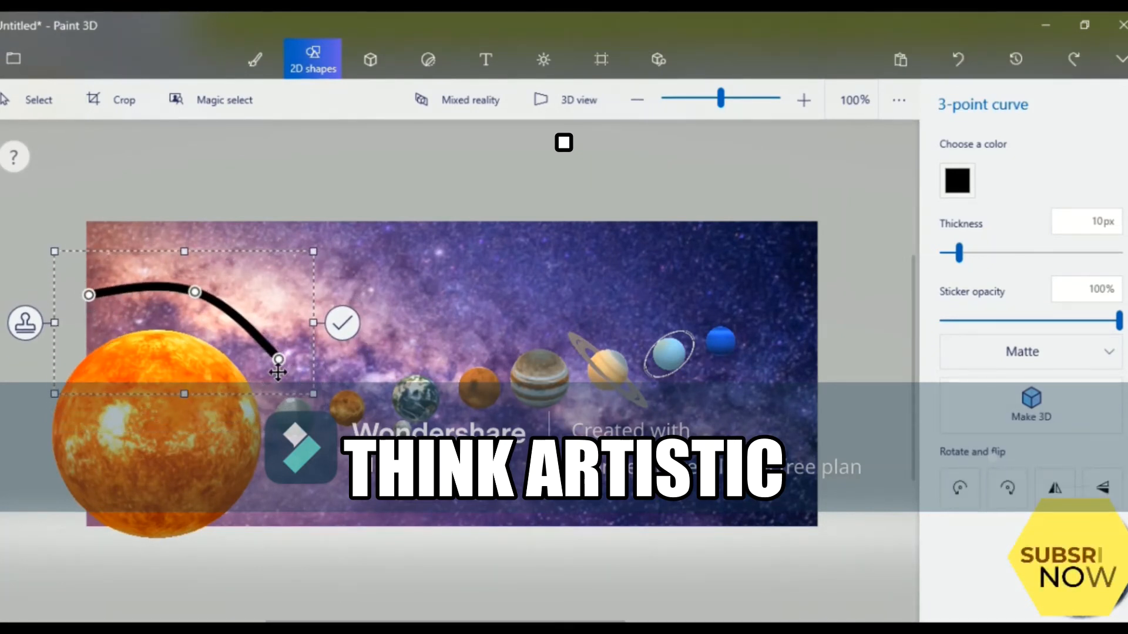
pyautogui.moveTo(278, 371); pyautogui.dragTo(284, 386)
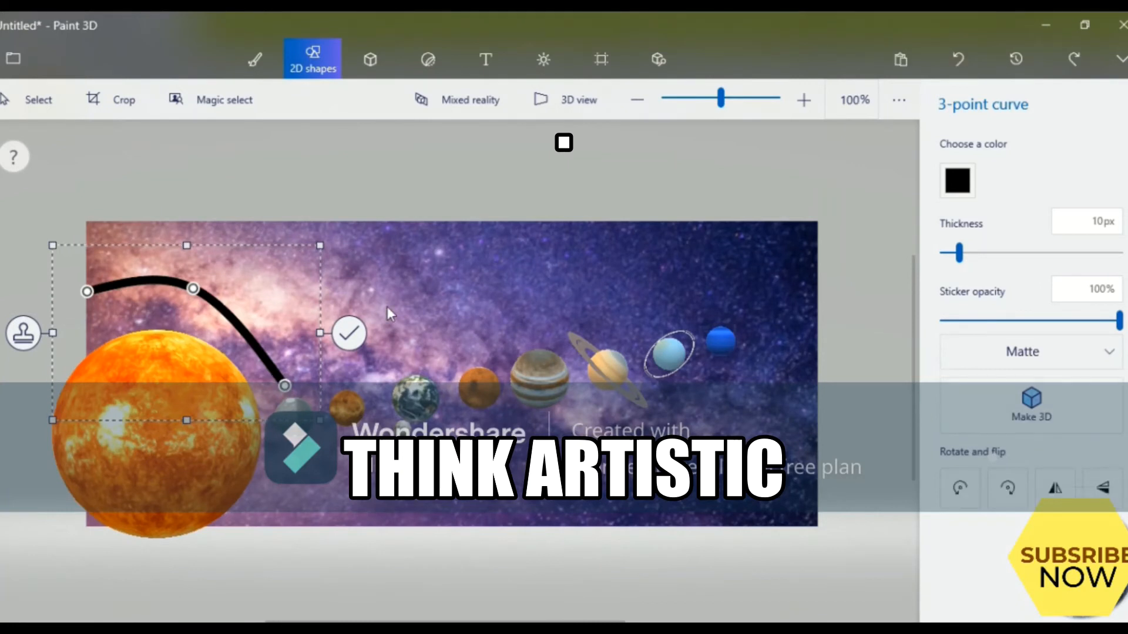
# Step: Set the orbit curve's thickness to 1 px, smooth its arc towards Mercury, color it white and commit it to the canvas
pyautogui.moveTo(959, 253); pyautogui.dragTo(939, 251)
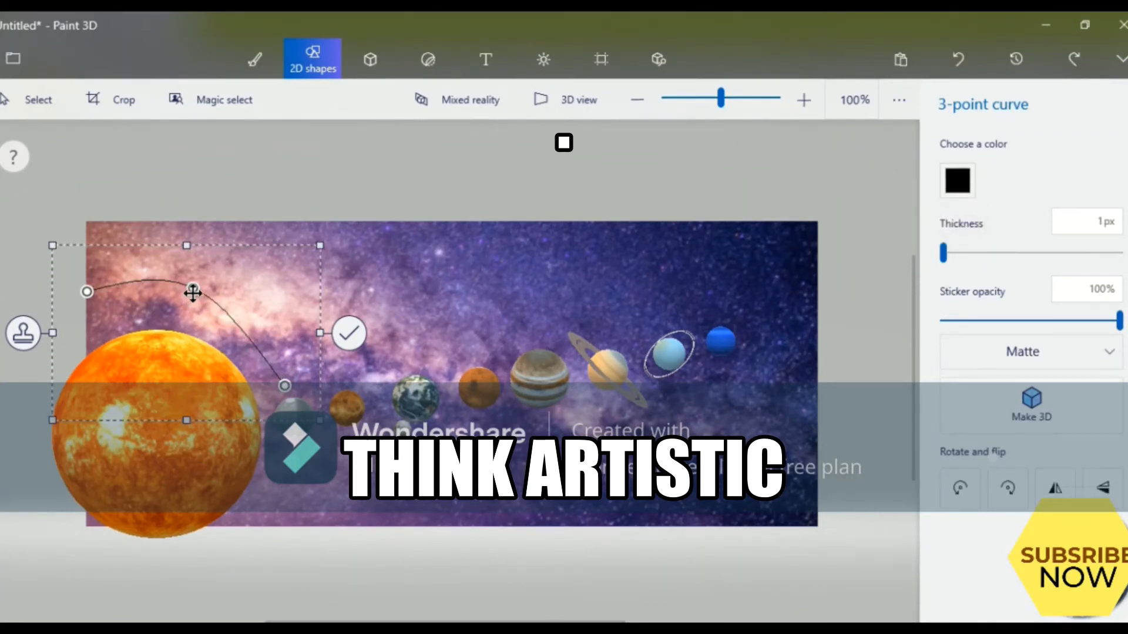
pyautogui.moveTo(193, 292); pyautogui.dragTo(225, 300)
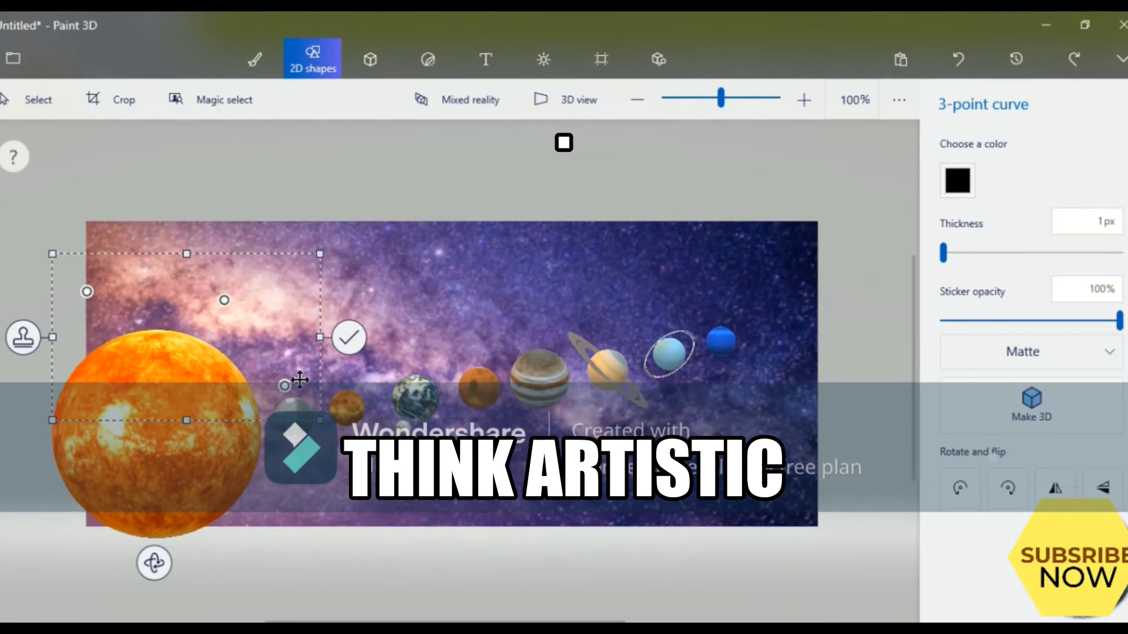
pyautogui.moveTo(284, 385); pyautogui.dragTo(282, 378)
pyautogui.moveTo(221, 297)
pyautogui.mouseDown()
pyautogui.moveTo(209, 284)
pyautogui.moveTo(208, 293)
pyautogui.mouseUp()
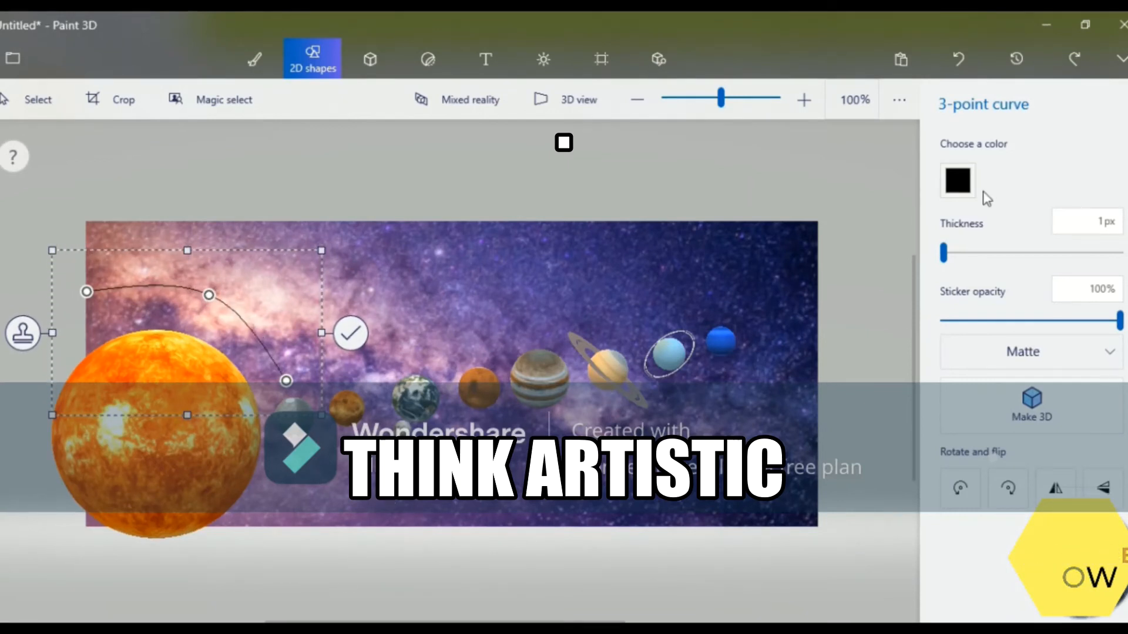
pyautogui.click(957, 180)
pyautogui.click(886, 242)
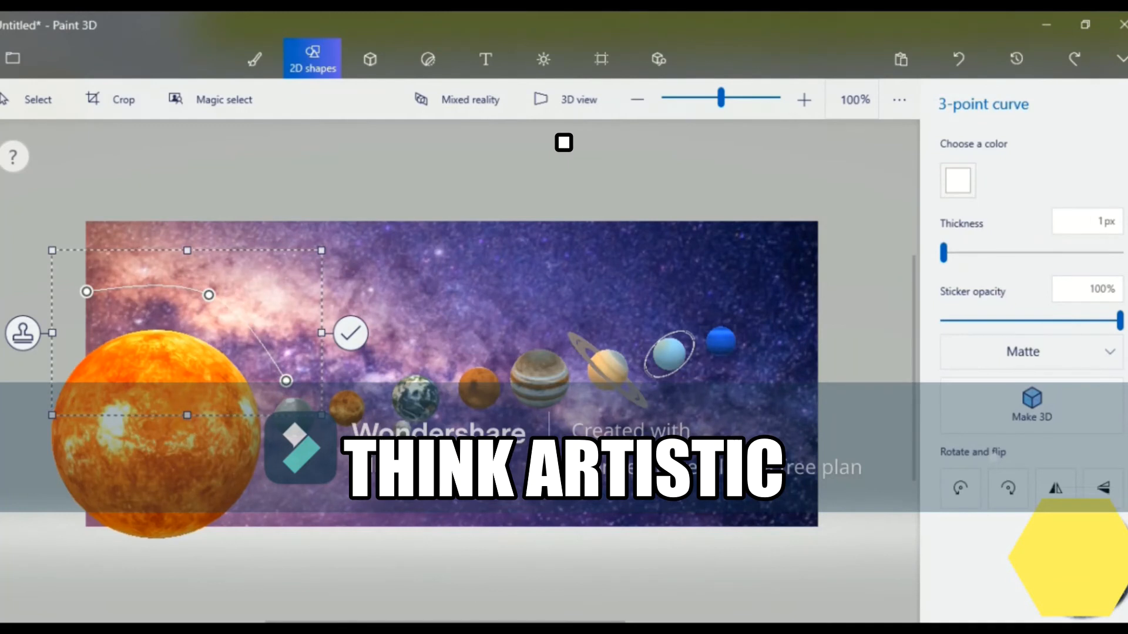
pyautogui.click(351, 333)
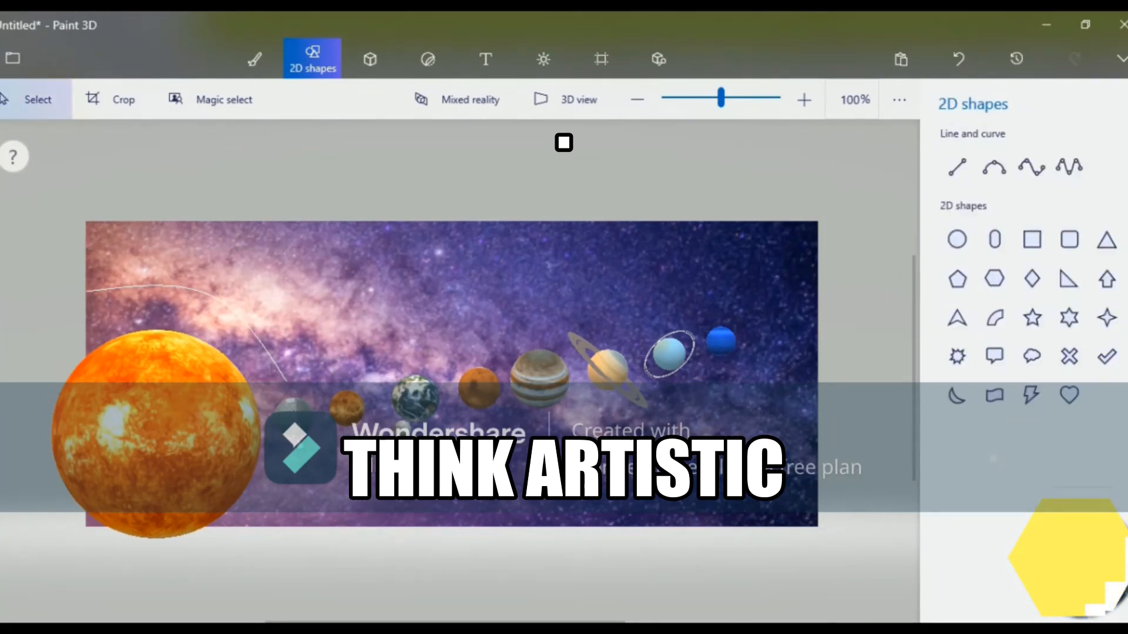
pyautogui.click(254, 58)
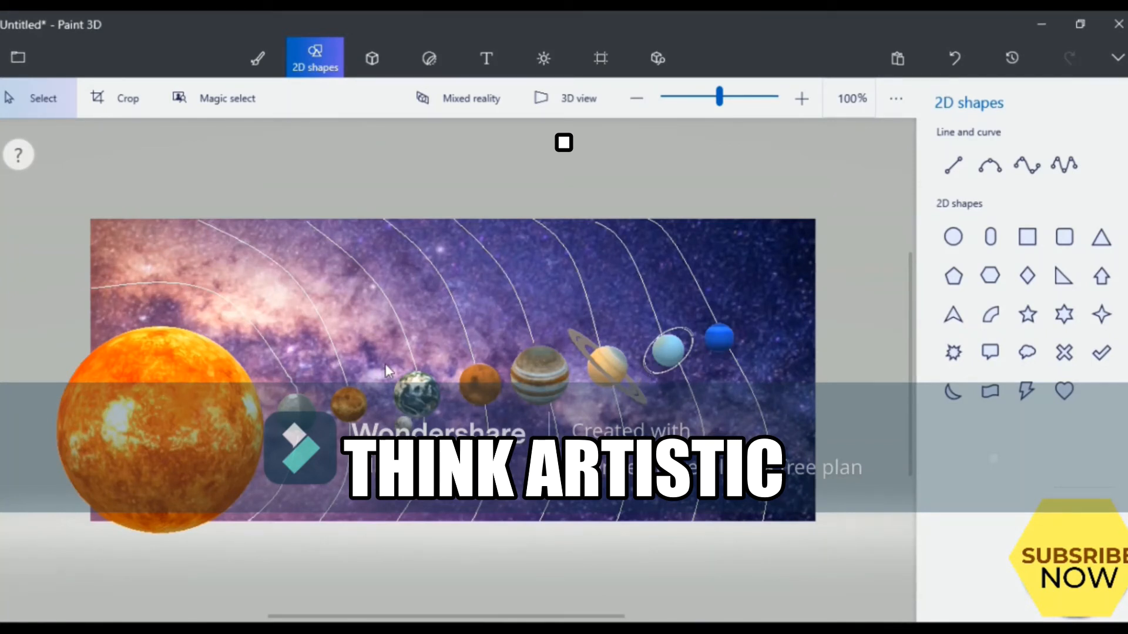
# Step: Insert the Retro UFO model from the Space collection and shrink it to a fraction of Mars's size, just above Mars
pyautogui.click(655, 53)
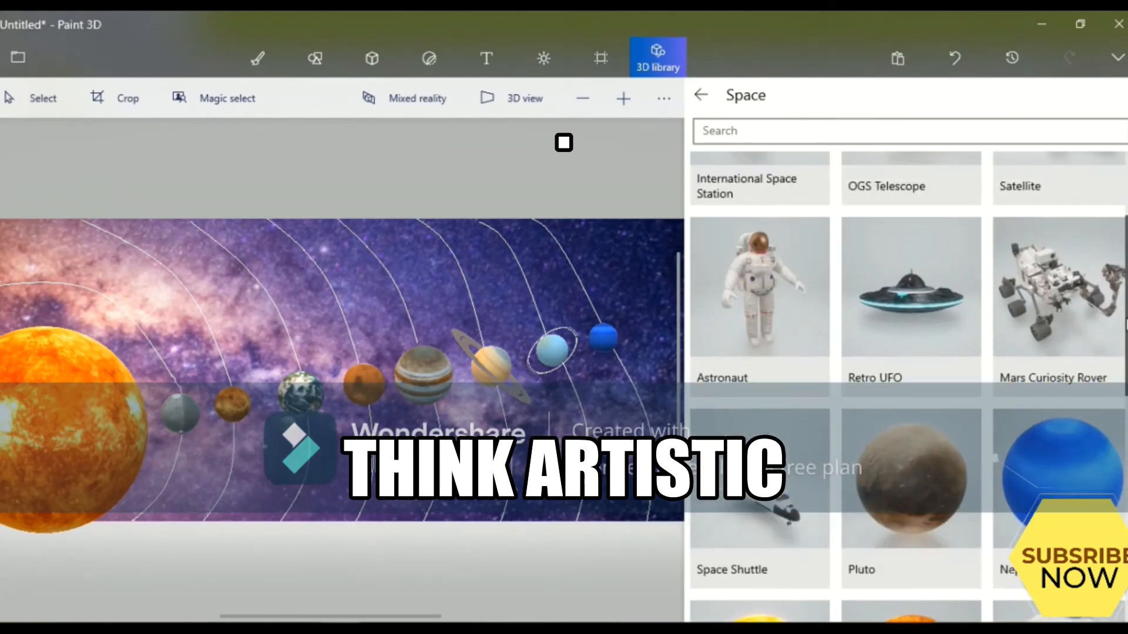
pyautogui.click(953, 325)
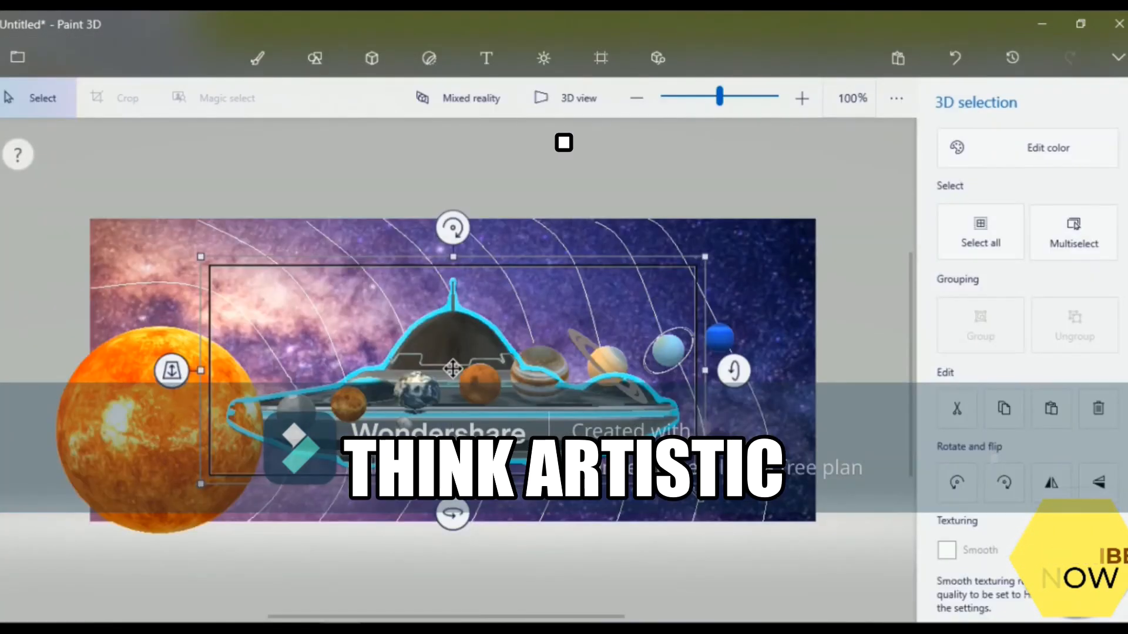
pyautogui.moveTo(705, 484); pyautogui.dragTo(564, 388)
pyautogui.moveTo(605, 340); pyautogui.dragTo(605, 353)
pyautogui.moveTo(585, 413); pyautogui.dragTo(498, 360)
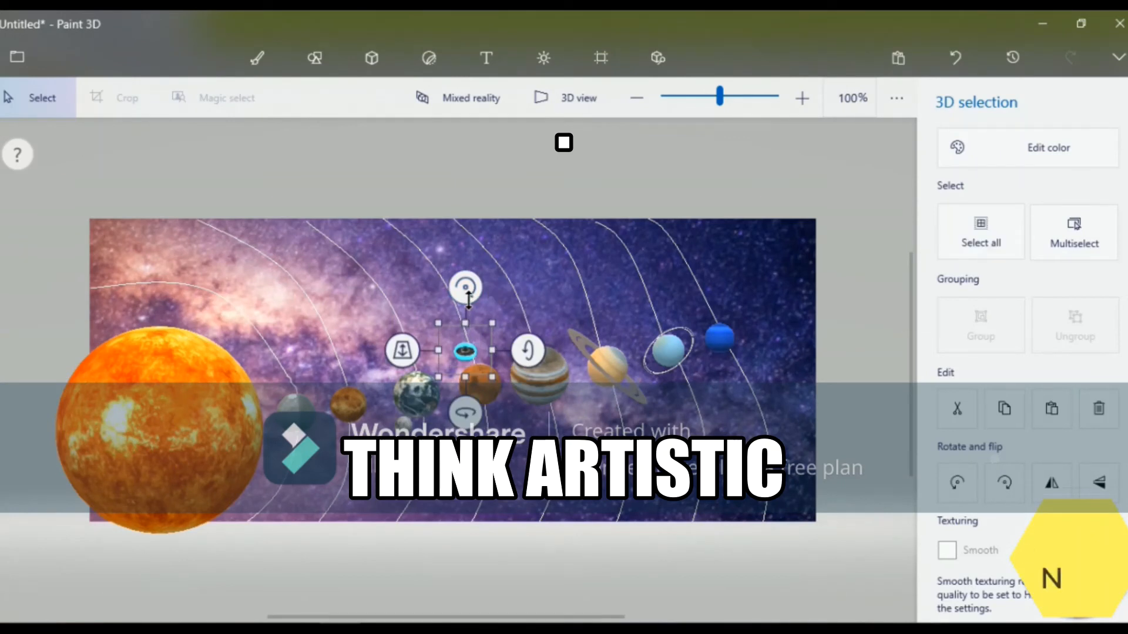
# Step: Tilt the small UFO slightly, place it in the gap above Mars and Jupiter, and deselect it
pyautogui.moveTo(468, 300)
pyautogui.mouseDown()
pyautogui.moveTo(467, 288)
pyautogui.moveTo(480, 290)
pyautogui.mouseUp()
pyautogui.moveTo(465, 361); pyautogui.dragTo(493, 337)
pyautogui.moveTo(424, 317); pyautogui.dragTo(350, 368)
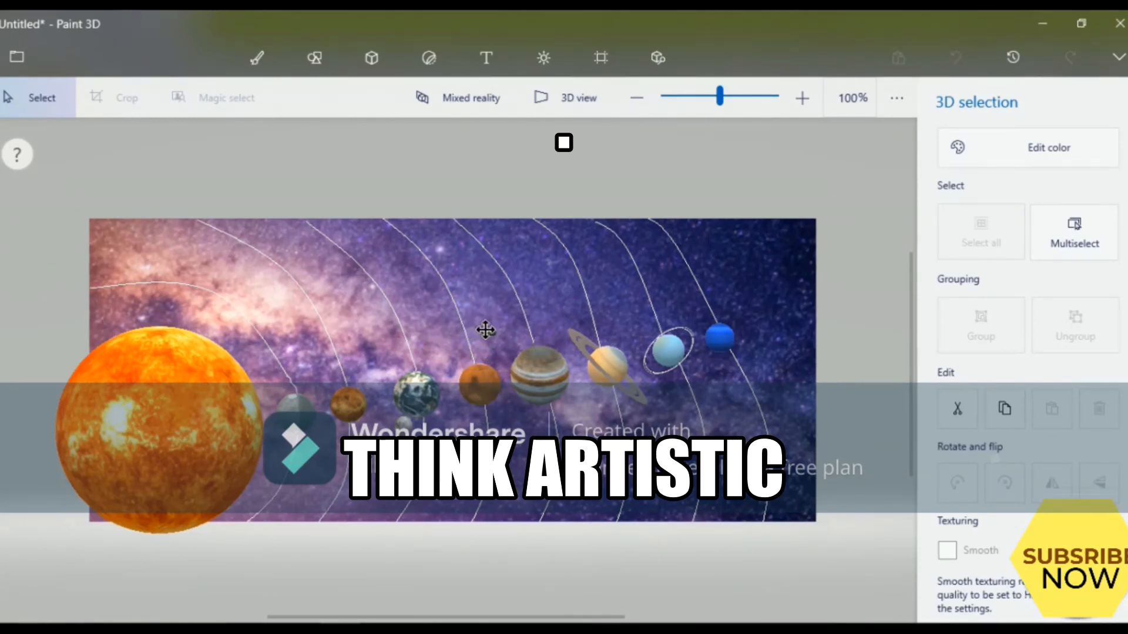
pyautogui.moveTo(492, 335); pyautogui.dragTo(470, 336)
pyautogui.moveTo(512, 335); pyautogui.dragTo(517, 334)
pyautogui.click(315, 57)
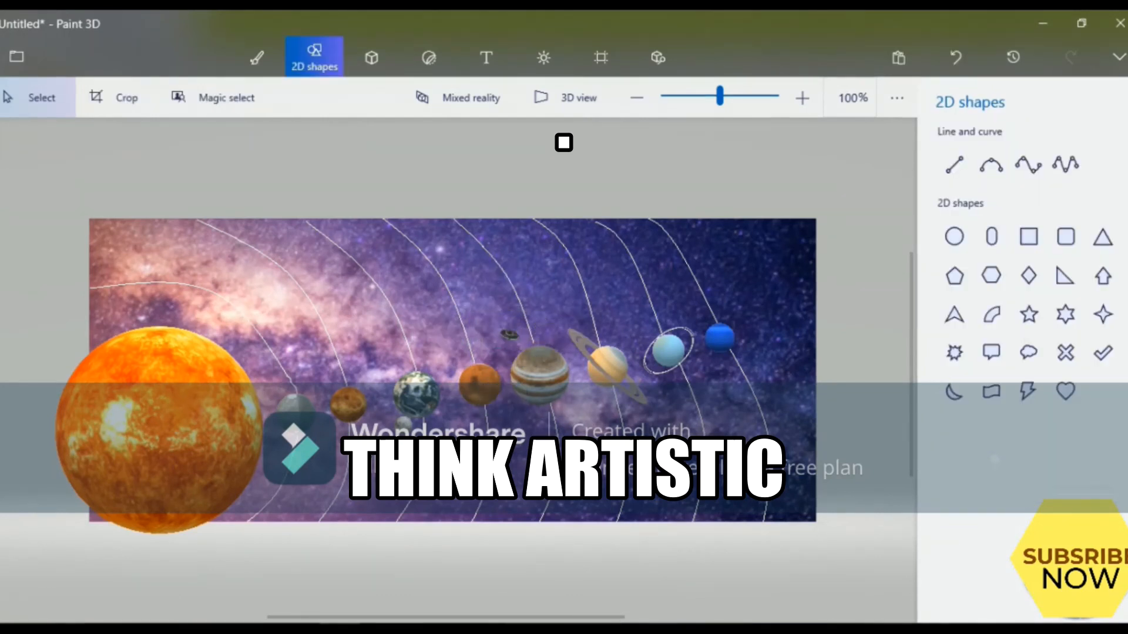
# Step: Insert the International Space Station model from the Space collection, move it above the background's middle and rotate it to show its solar panels
pyautogui.click(658, 57)
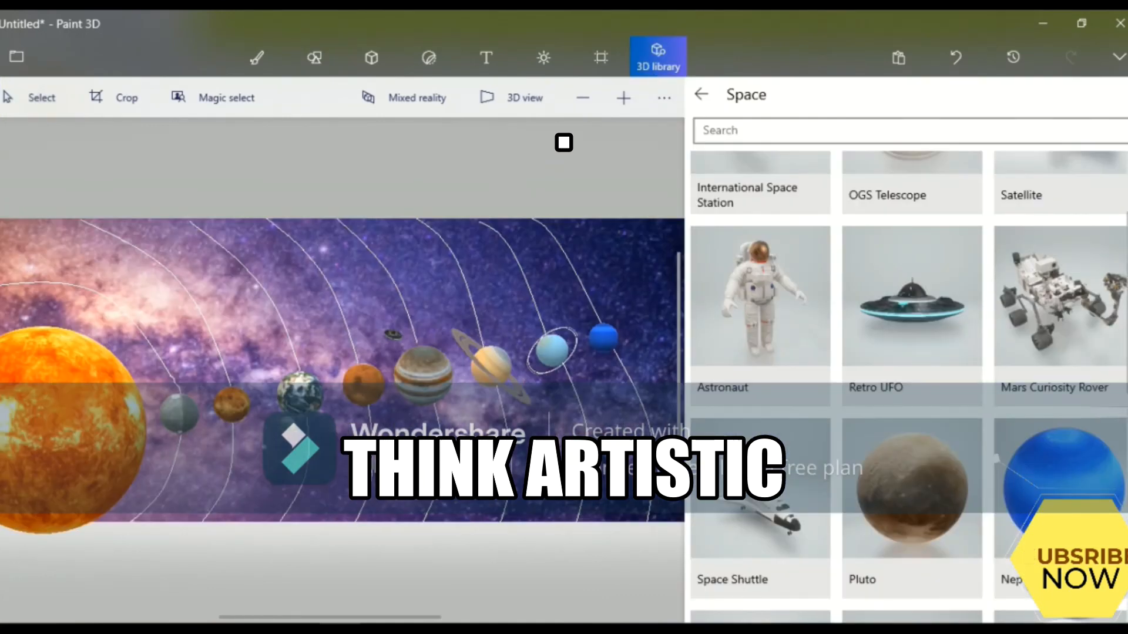
pyautogui.scroll(-2, 909, 385)
pyautogui.scroll(4, 908, 384)
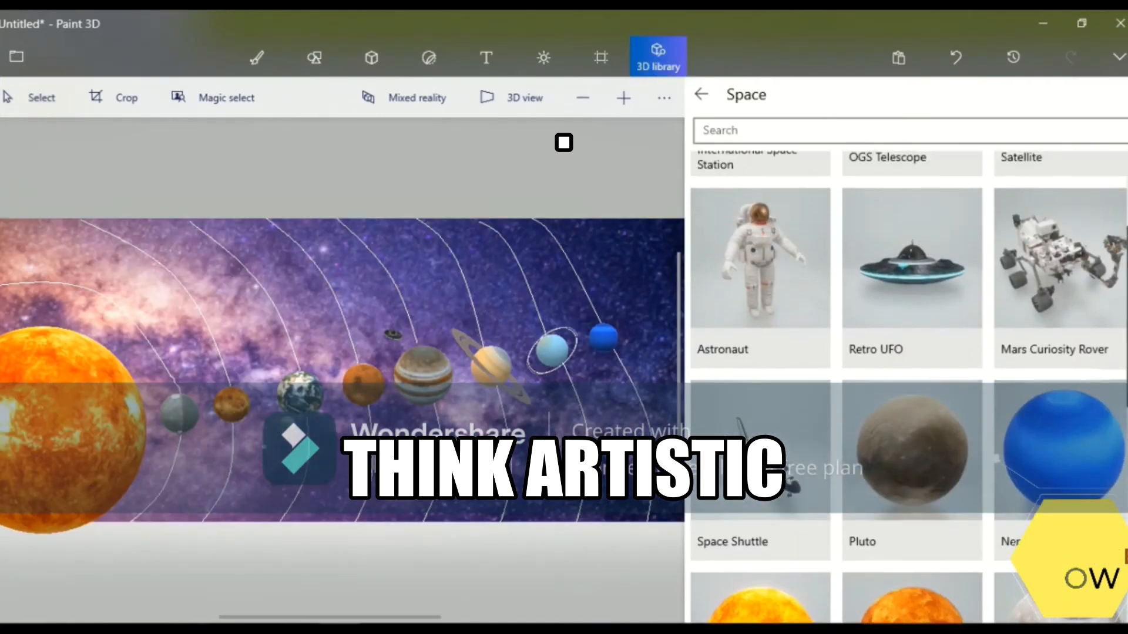
pyautogui.click(762, 216)
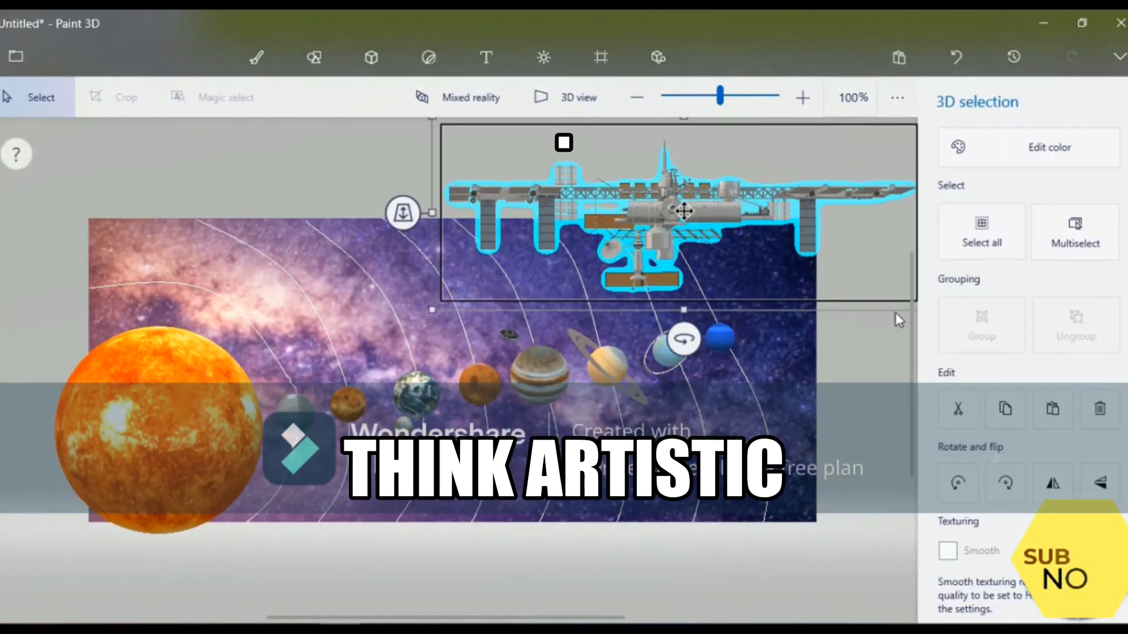
pyautogui.moveTo(752, 259); pyautogui.dragTo(644, 259)
pyautogui.moveTo(577, 341); pyautogui.dragTo(581, 370)
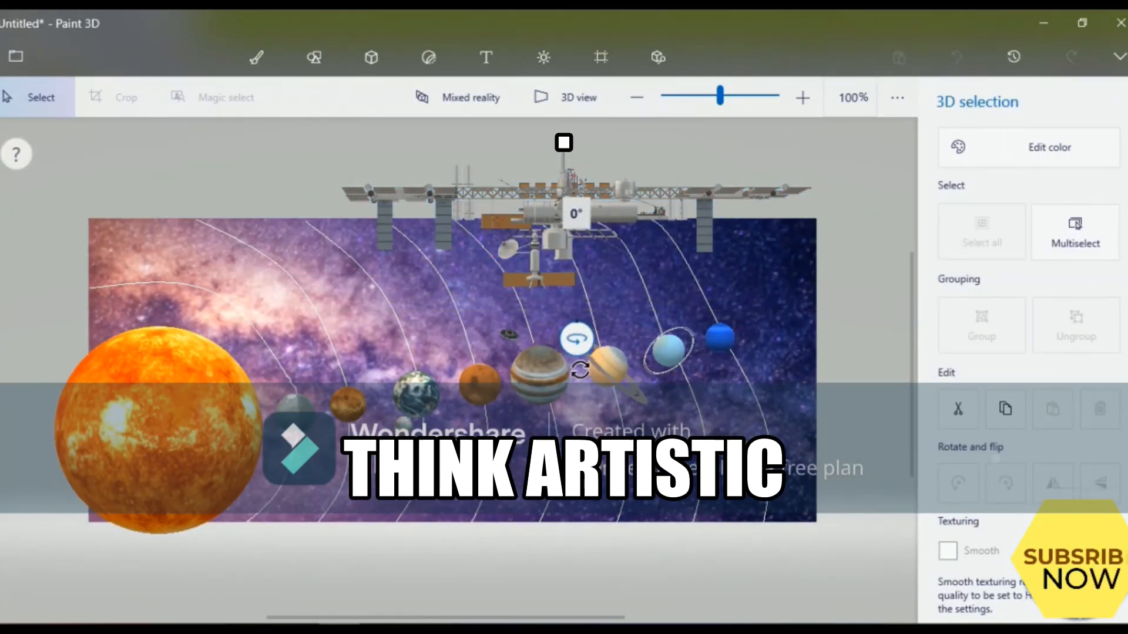
pyautogui.moveTo(575, 288); pyautogui.dragTo(576, 285)
pyautogui.moveTo(862, 213); pyautogui.dragTo(864, 234)
pyautogui.moveTo(580, 388); pyautogui.dragTo(615, 373)
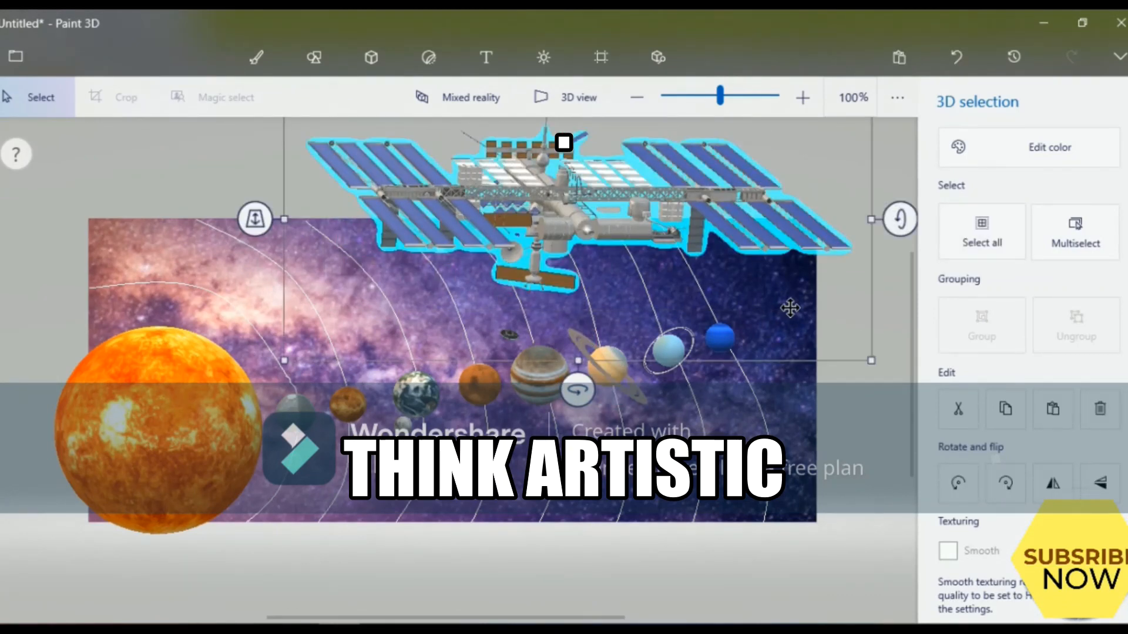
# Step: Shrink the space station to less than Earth's width, place it above the gap between Earth and Mars and adjust its rotation
pyautogui.moveTo(868, 364); pyautogui.dragTo(443, 263)
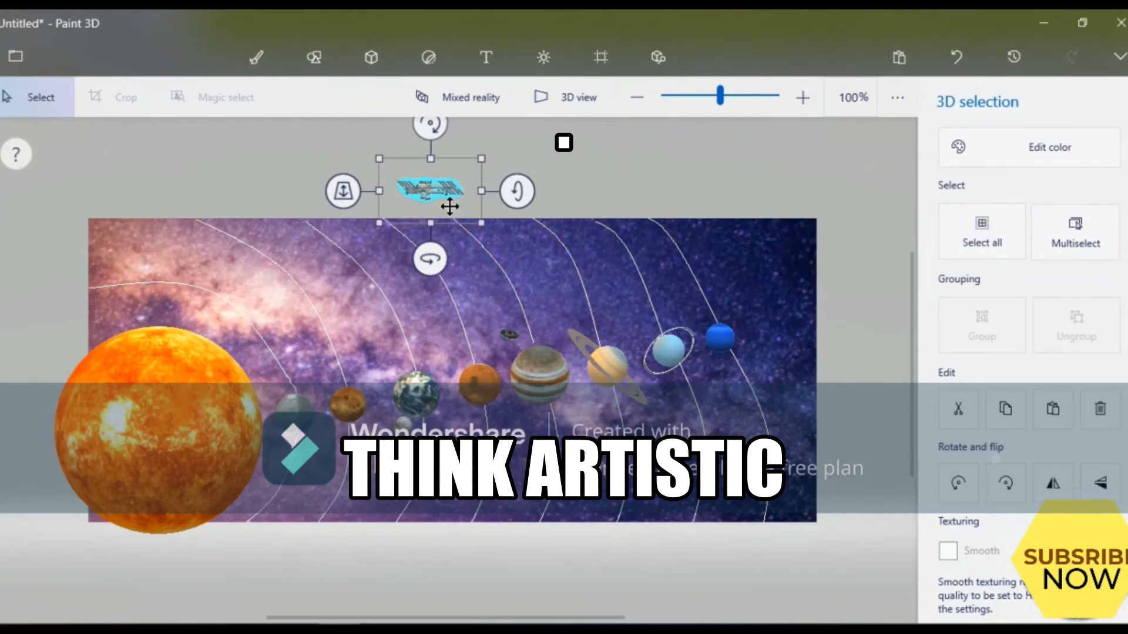
pyautogui.moveTo(433, 184); pyautogui.dragTo(382, 335)
pyautogui.moveTo(436, 379); pyautogui.dragTo(450, 348)
pyautogui.moveTo(442, 410); pyautogui.dragTo(426, 411)
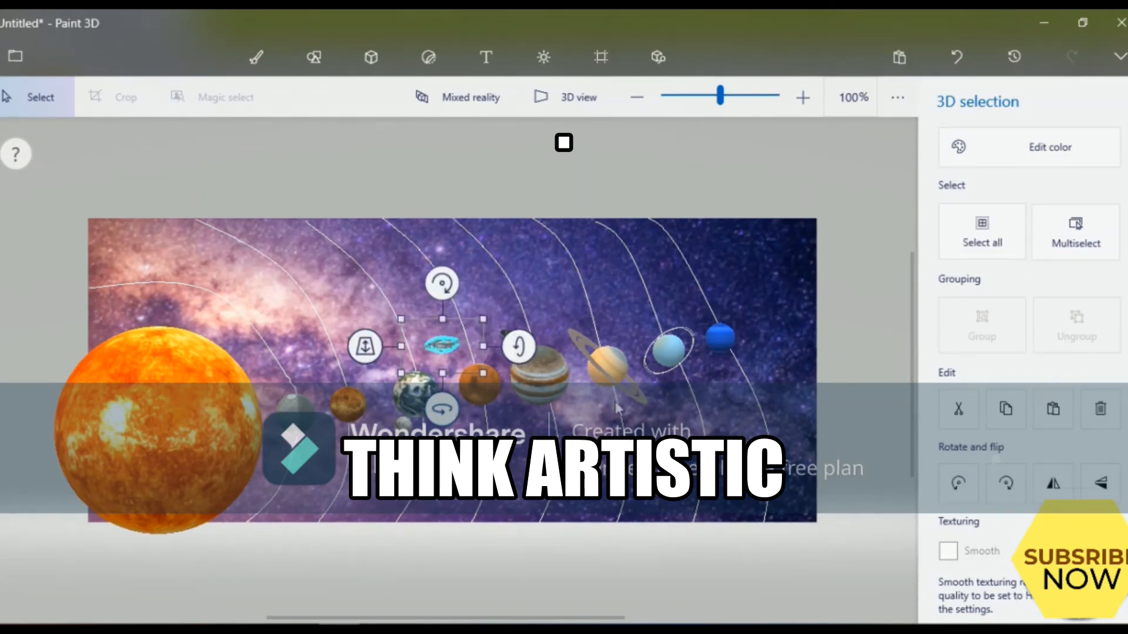
# Step: Insert the Satellite model from the Space collection and shrink it to about a quarter of the background's width
pyautogui.click(645, 43)
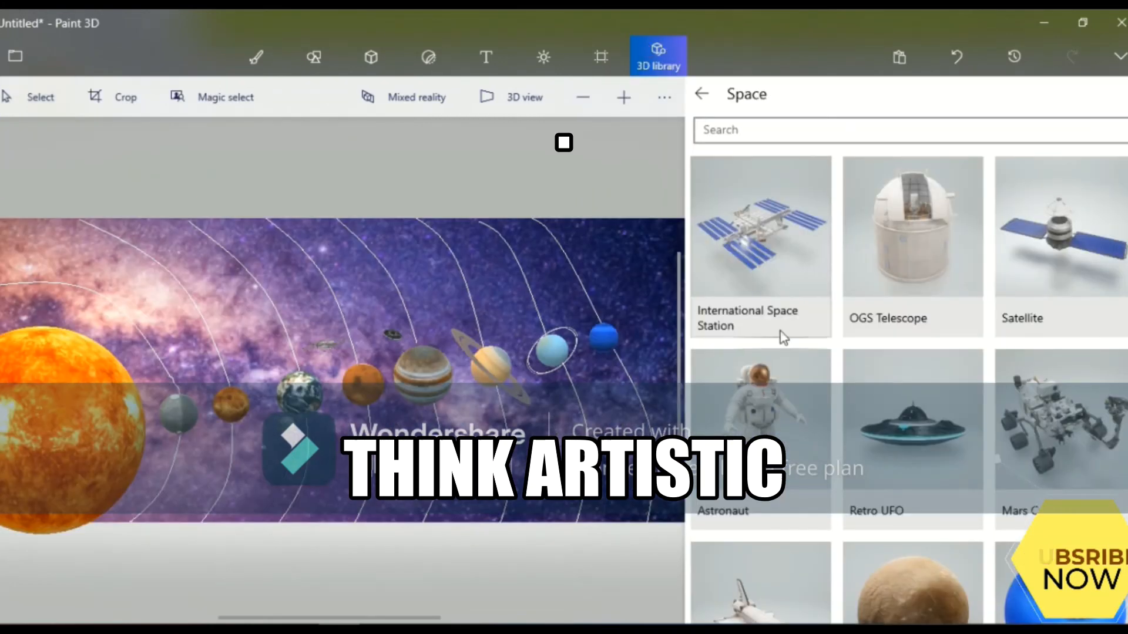
pyautogui.scroll(-1, 783, 338)
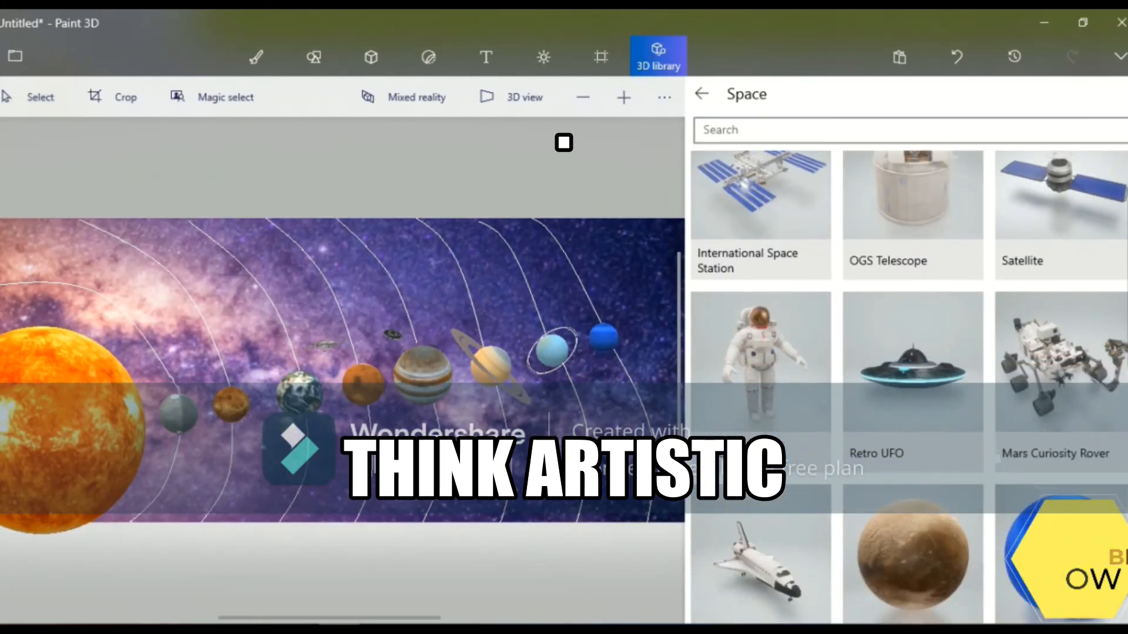
pyautogui.scroll(-2, 1058, 294)
pyautogui.scroll(2, 1057, 293)
pyautogui.click(1076, 207)
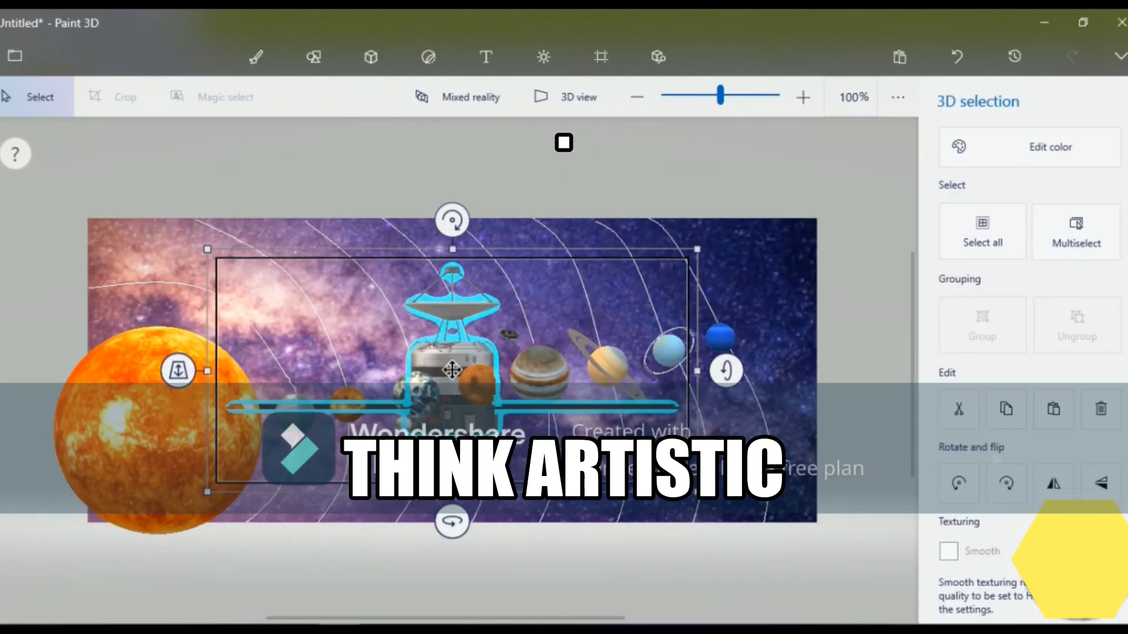
pyautogui.moveTo(697, 493); pyautogui.dragTo(402, 357)
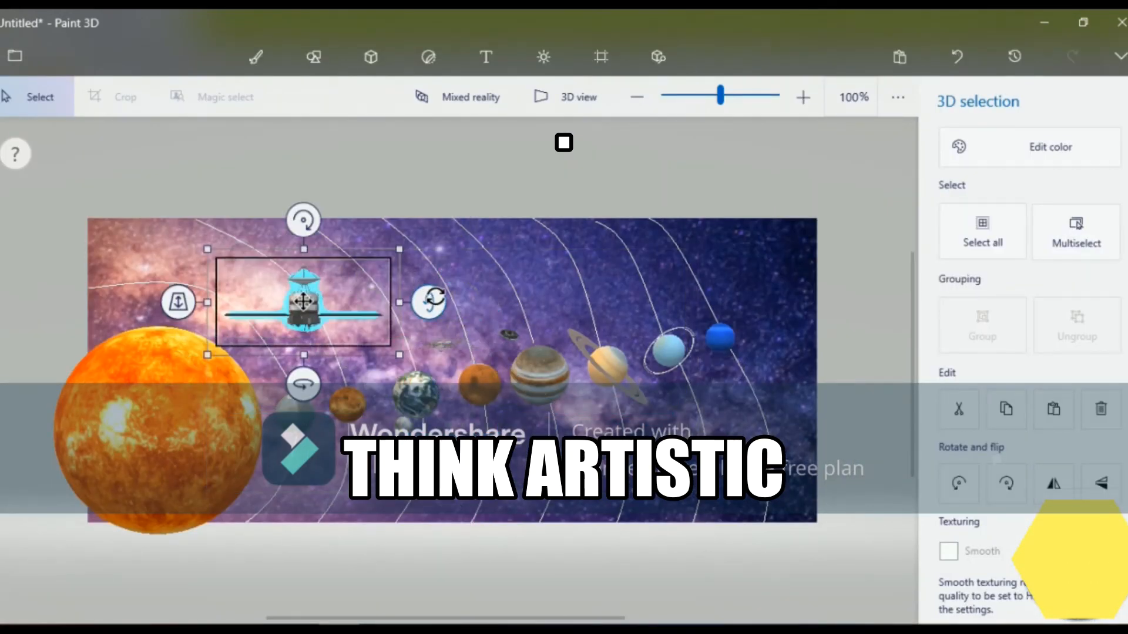
# Step: Rotate the satellite to an angled view, shrink it to tiny size, place it beside the Moon below Earth and deselect it
pyautogui.moveTo(427, 297)
pyautogui.mouseDown()
pyautogui.moveTo(426, 324)
pyautogui.moveTo(424, 309)
pyautogui.mouseUp()
pyautogui.moveTo(299, 388); pyautogui.dragTo(312, 386)
pyautogui.moveTo(302, 215); pyautogui.dragTo(330, 222)
pyautogui.moveTo(406, 379); pyautogui.dragTo(275, 298)
pyautogui.press('Delete')
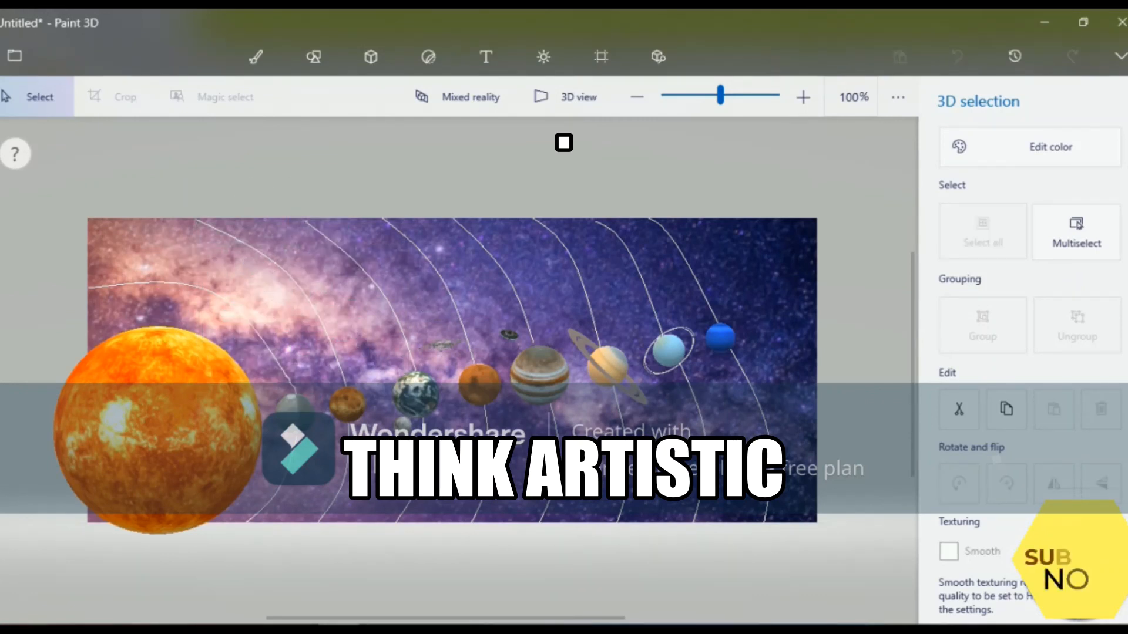
pyautogui.moveTo(430, 428); pyautogui.dragTo(429, 429)
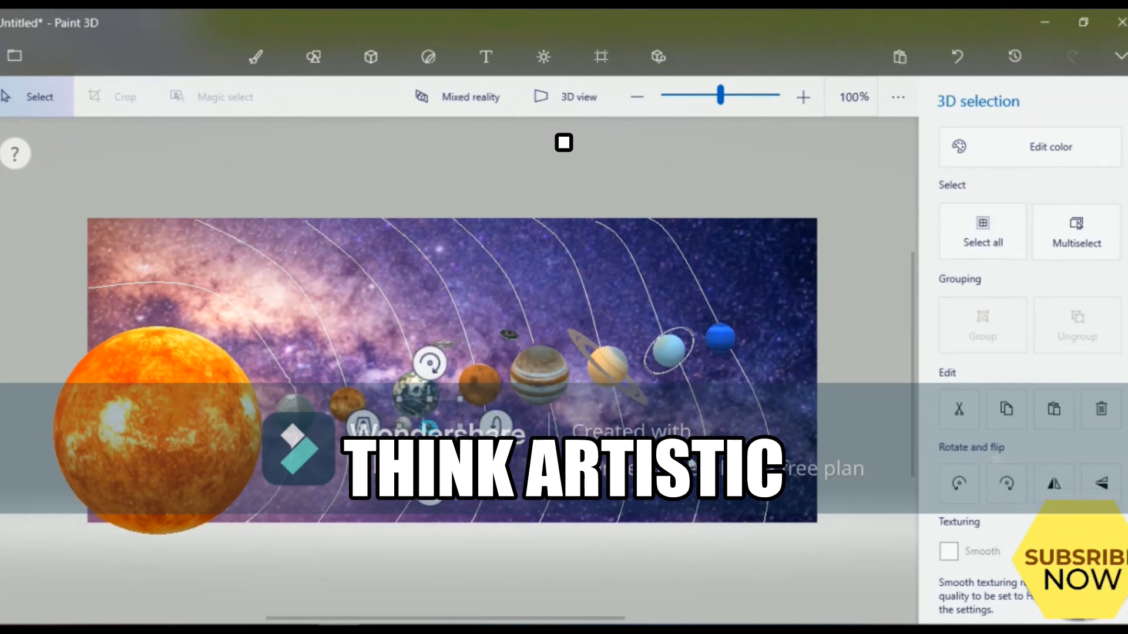
pyautogui.click(861, 365)
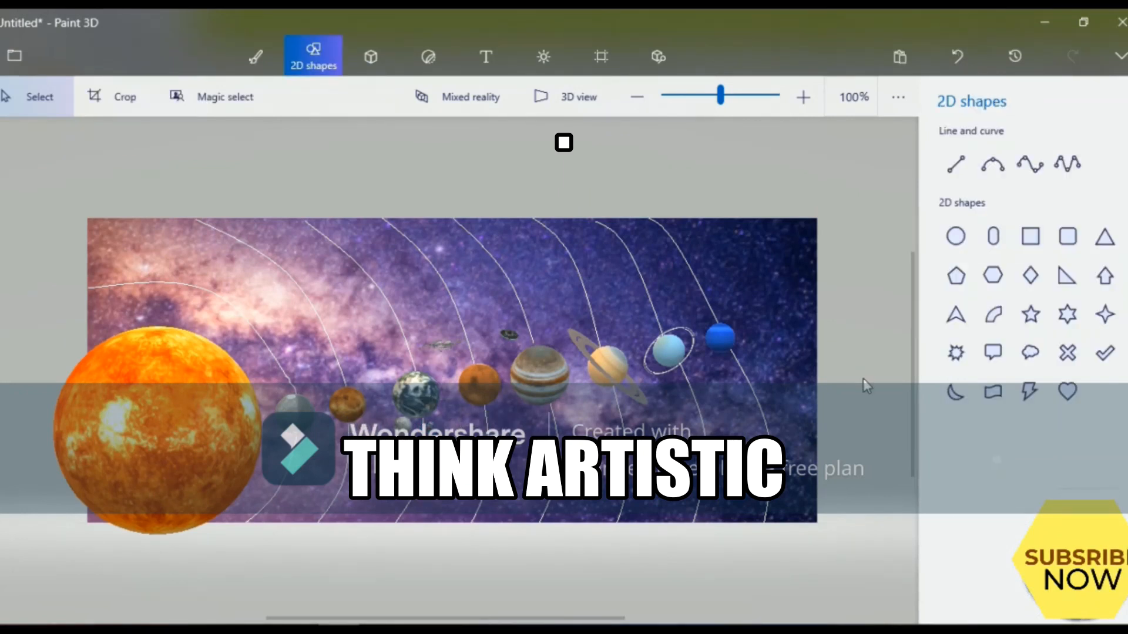
# Step: Add 2D text reading "SUBSCRIBE TO OUR CHANNEL" in a wide text box above the background
pyautogui.click(492, 53)
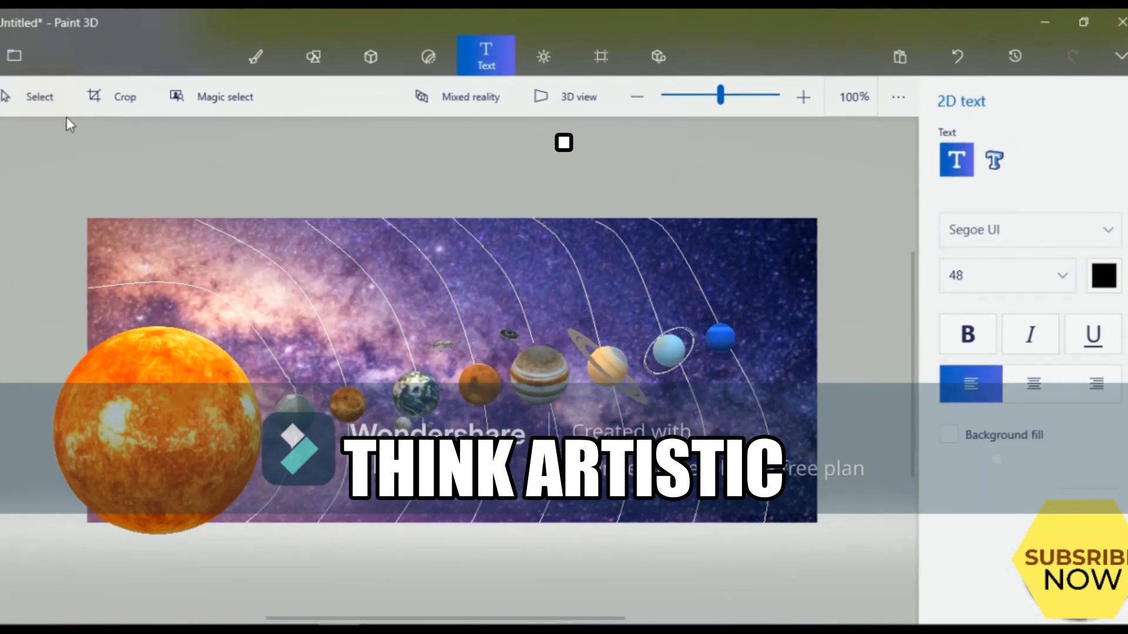
pyautogui.moveTo(814, 206); pyautogui.dragTo(812, 201)
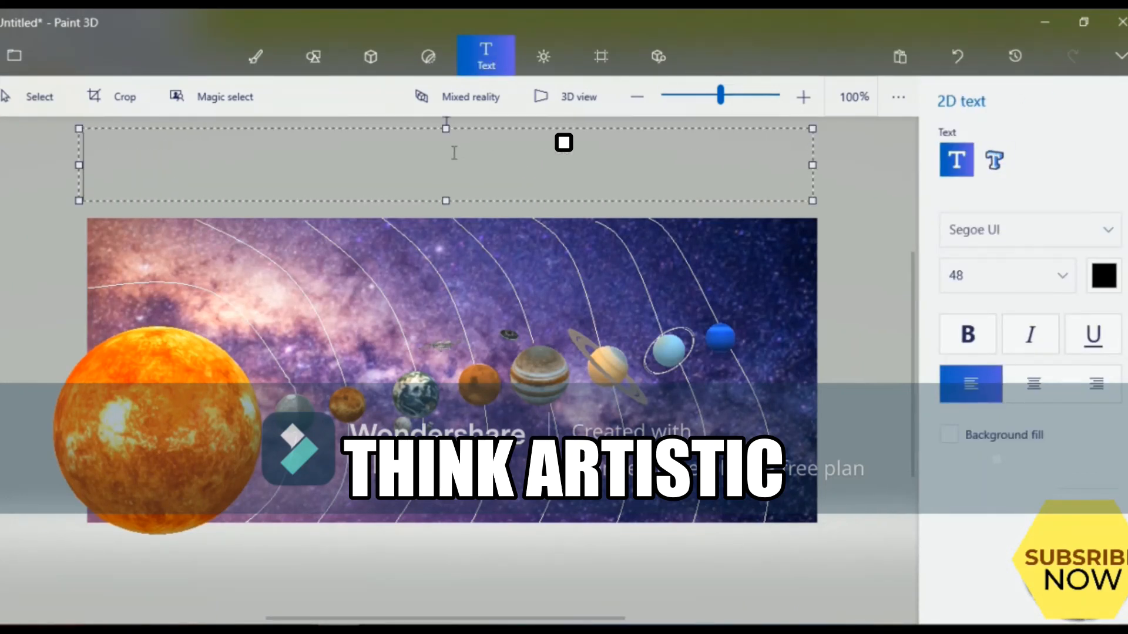
pyautogui.write('SUB')
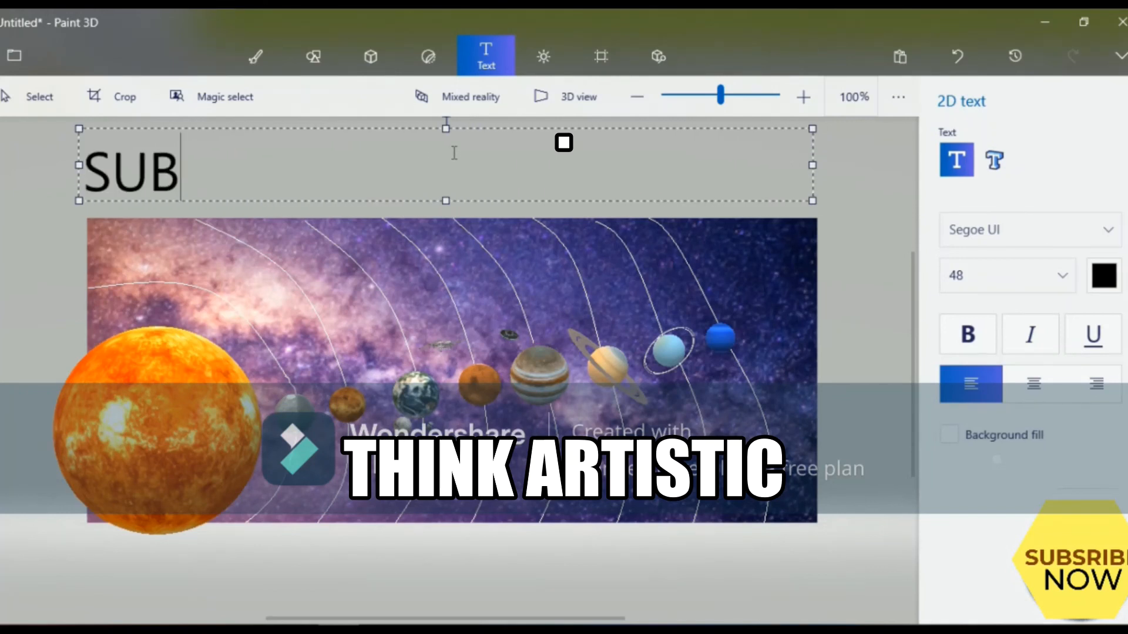
pyautogui.write('SCRIBE T')
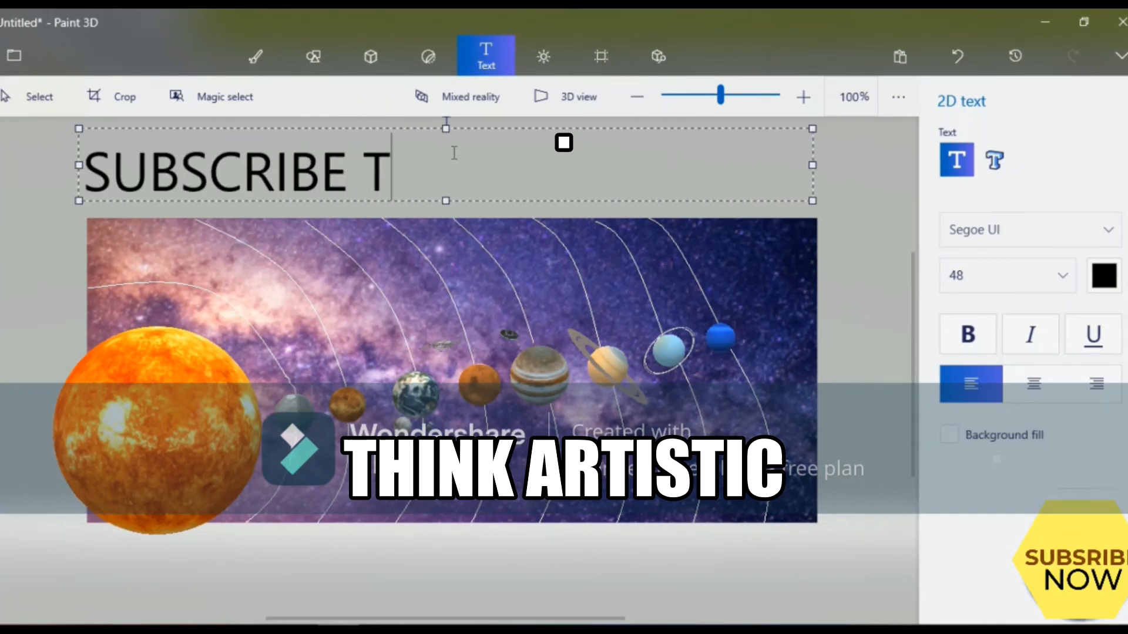
pyautogui.write('O OUR CHANNE')
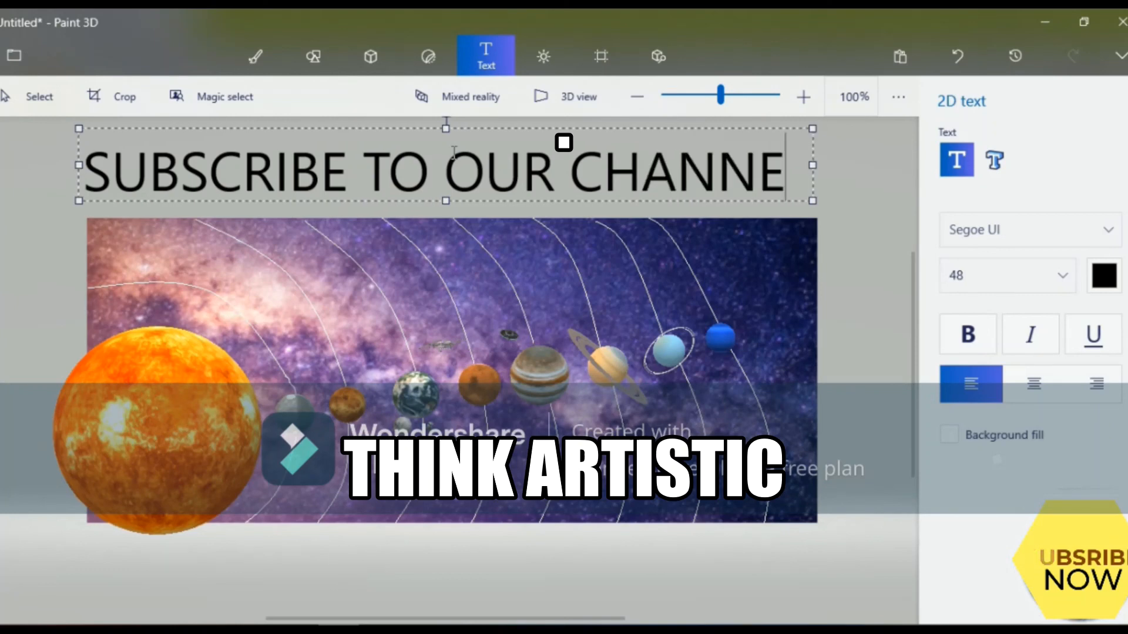
pyautogui.write('L')
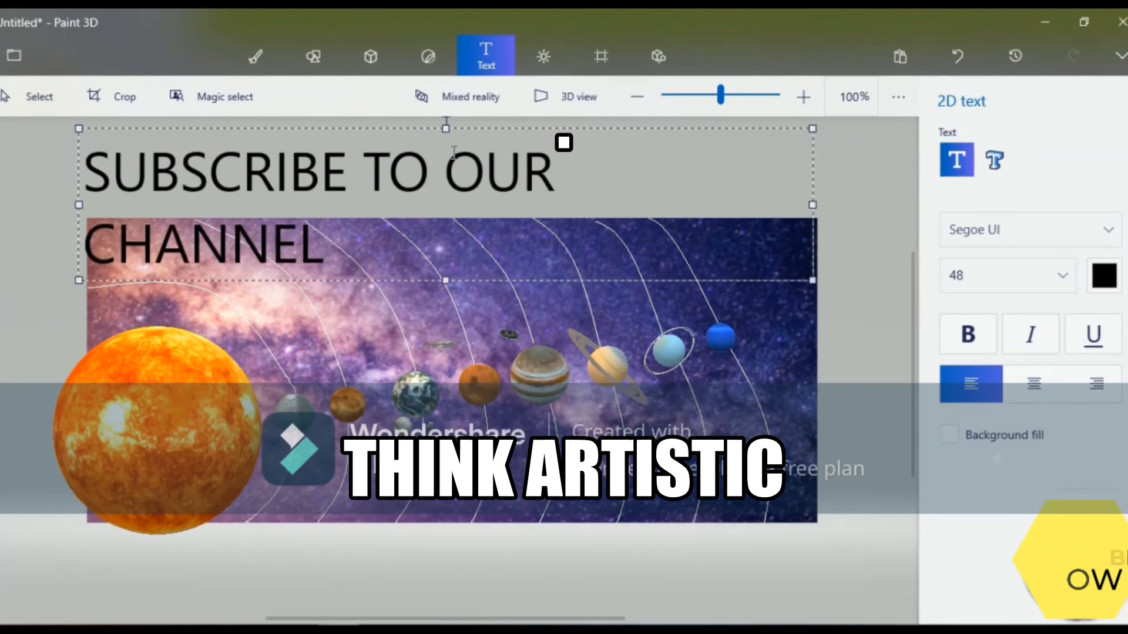